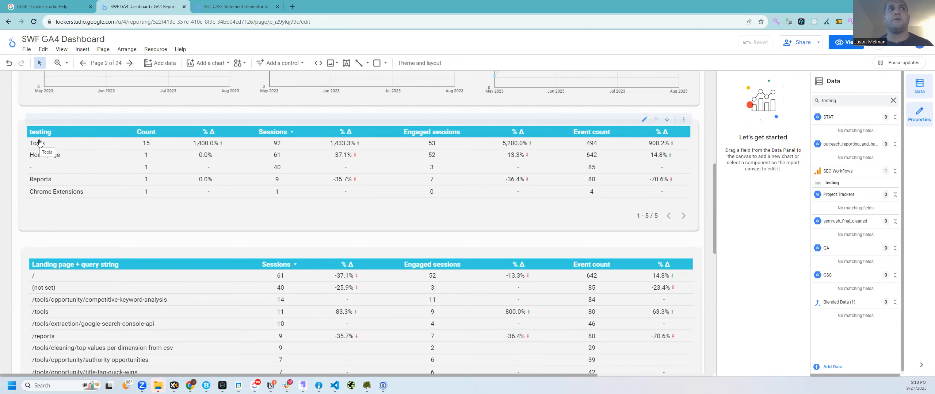
Step: Switch from the Looker Studio report to the SQL CASE Statement Generator page
{"action": "left_click", "coordinate": [240, 5]}
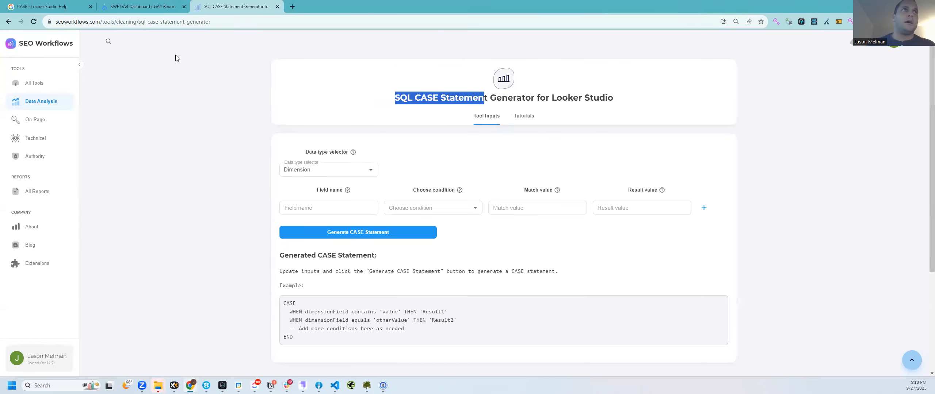
Step: Look over the CASE function examples in Looker Studio Help, then return to the SWF GA4 Dashboard
{"action": "left_click", "coordinate": [55, 5]}
{"action": "scroll", "coordinate": [215, 164], "scroll_direction": "up", "scroll_amount": 15}
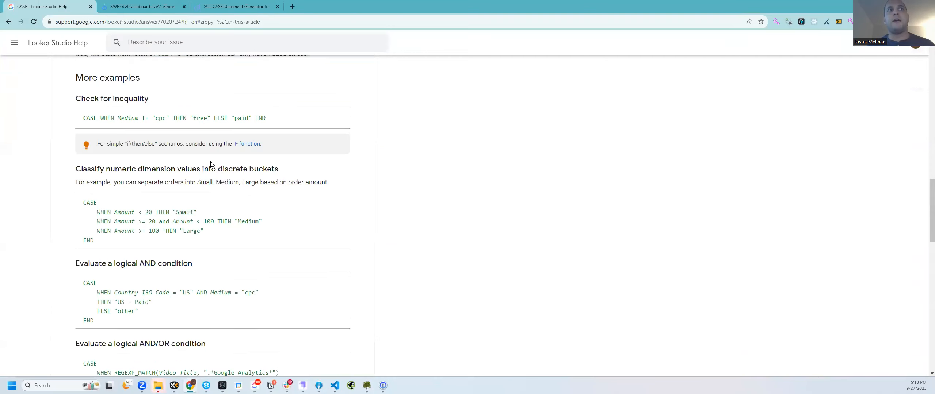
{"action": "scroll", "coordinate": [209, 167], "scroll_direction": "up", "scroll_amount": 4}
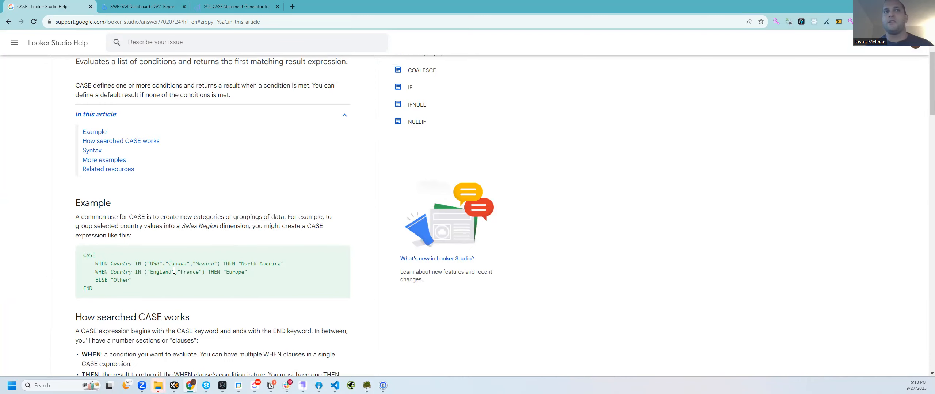
{"action": "left_click", "coordinate": [240, 8]}
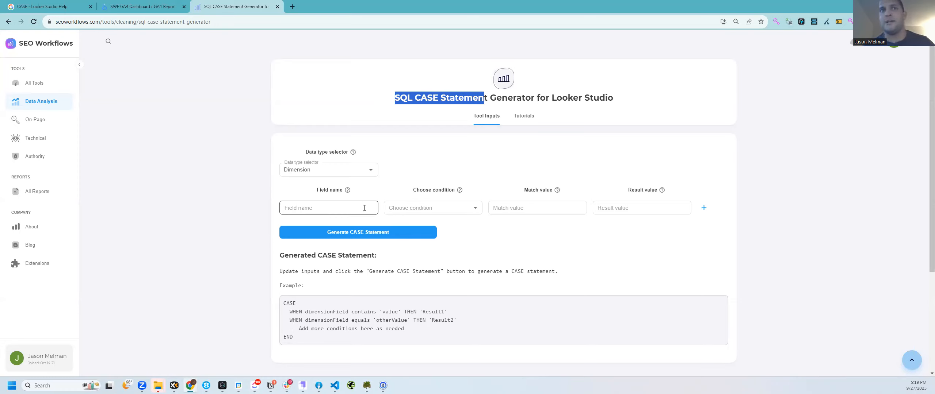
{"action": "left_click", "coordinate": [133, 8]}
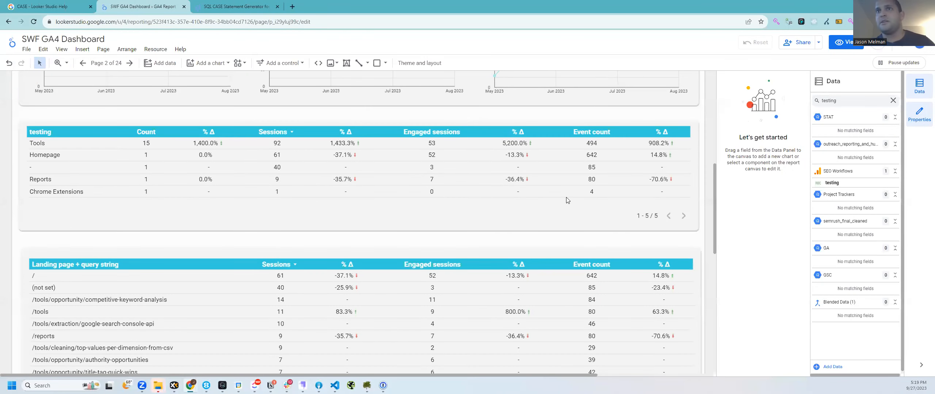
Step: Rename the landing page table's dimension to 'Landing Page' in its field editor
{"action": "left_click", "coordinate": [134, 212]}
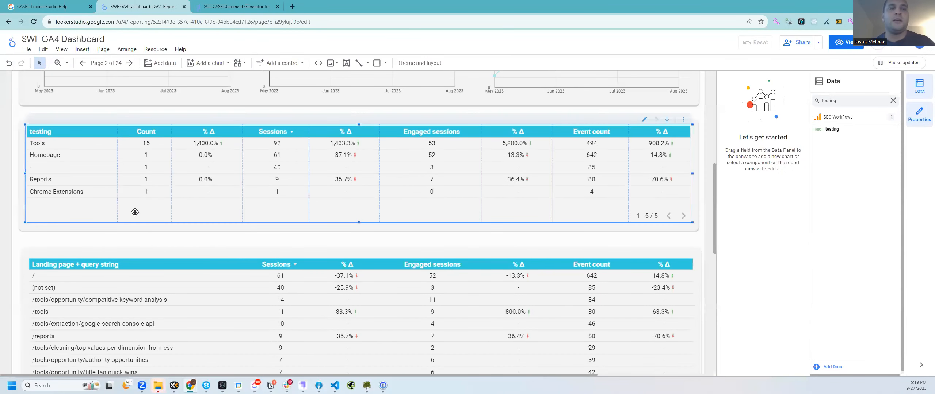
{"action": "left_click", "coordinate": [224, 264]}
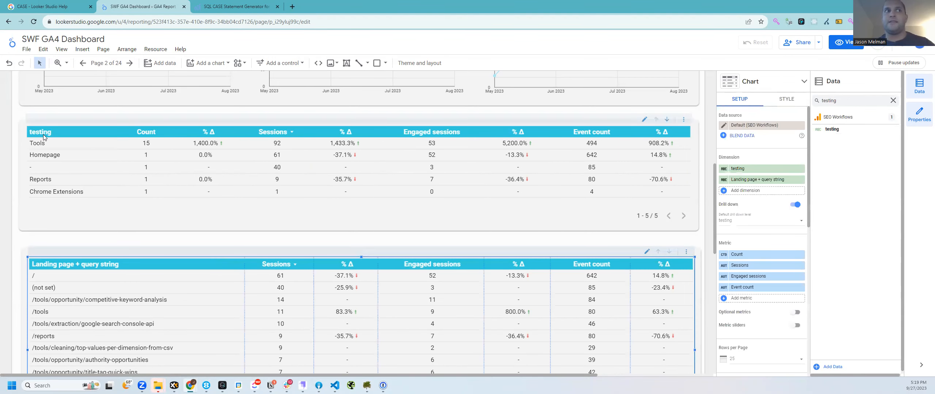
{"action": "left_click", "coordinate": [800, 168]}
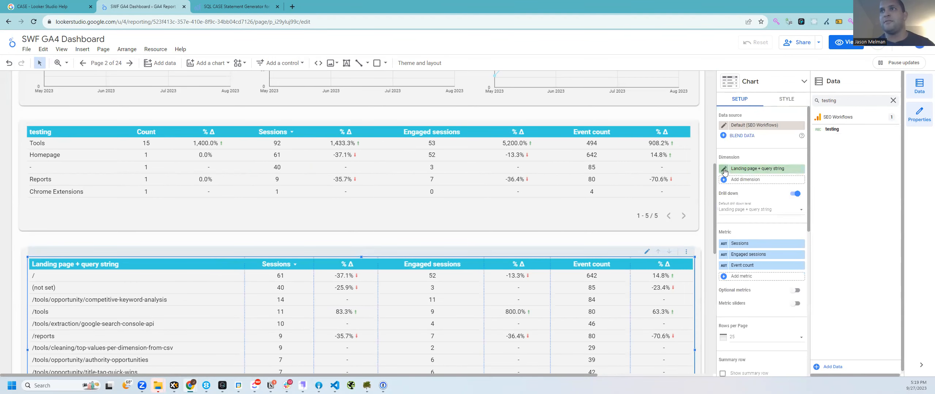
{"action": "left_click", "coordinate": [724, 169]}
{"action": "double_click", "coordinate": [685, 169]}
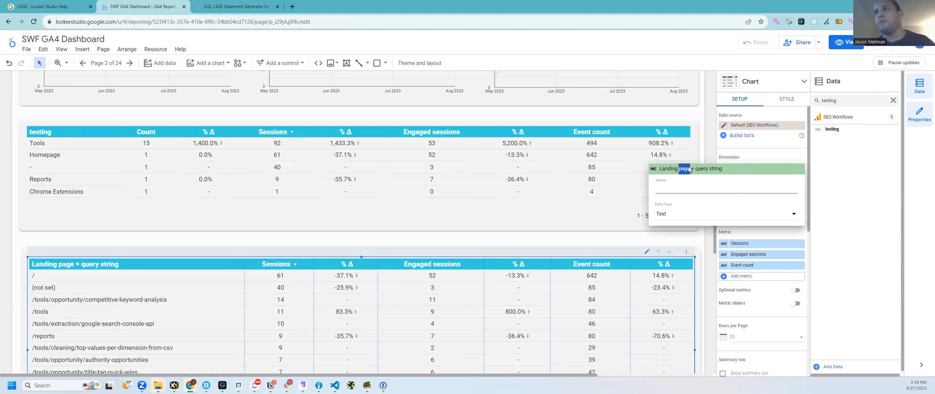
{"action": "key", "text": "ctrl+a"}
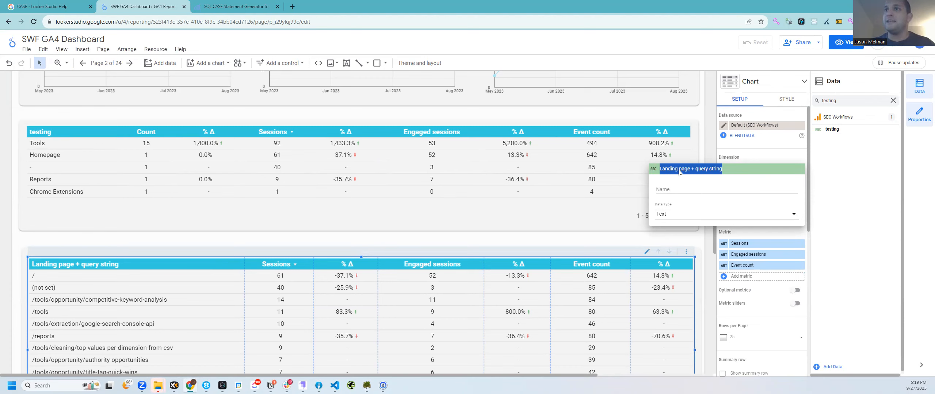
{"action": "left_click", "coordinate": [755, 189]}
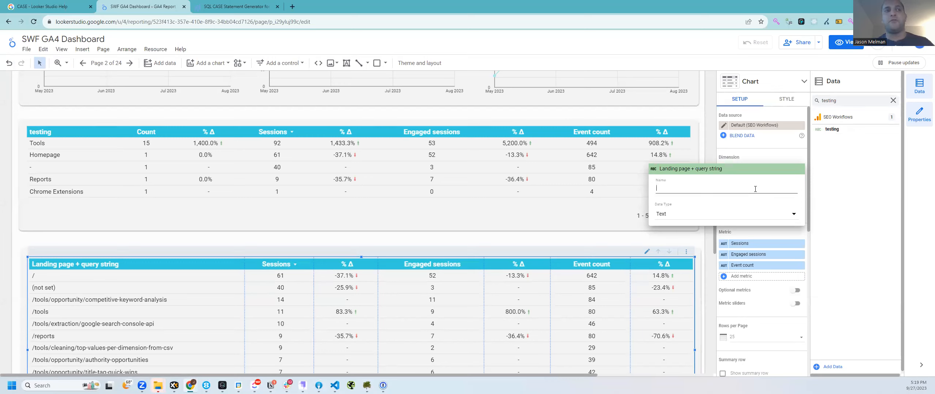
{"action": "type", "text": "Lad"}
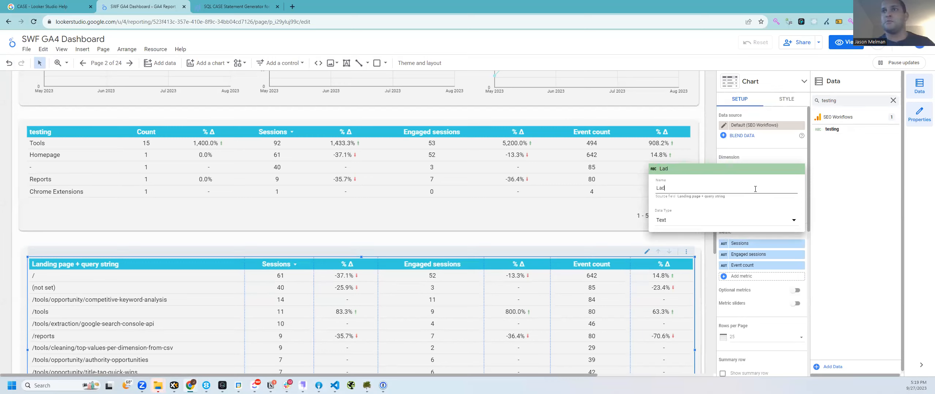
{"action": "type", "text": "nnding"}
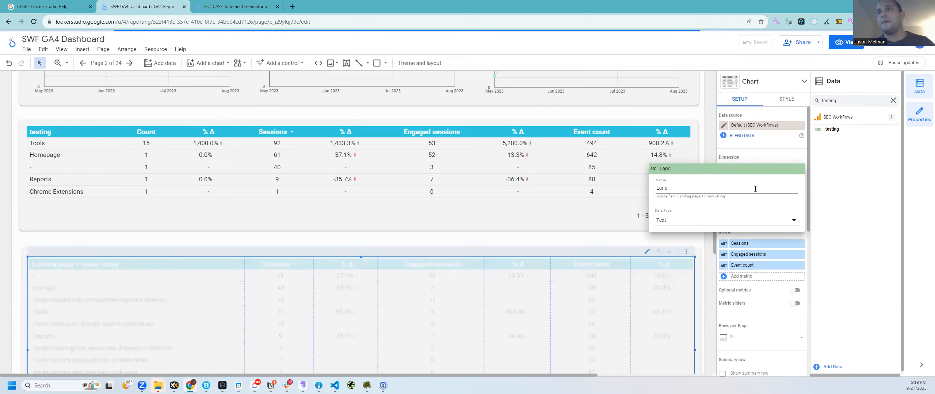
{"action": "type", "text": " Page"}
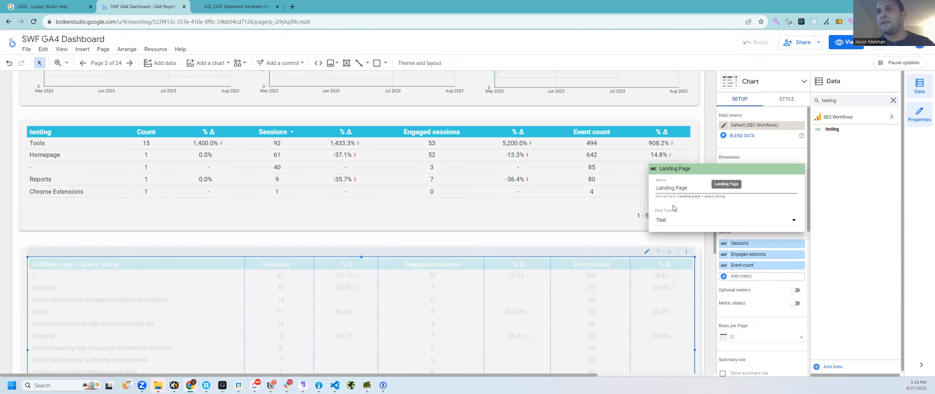
{"action": "left_click_drag", "start_coordinate": [656, 197], "coordinate": [656, 182]}
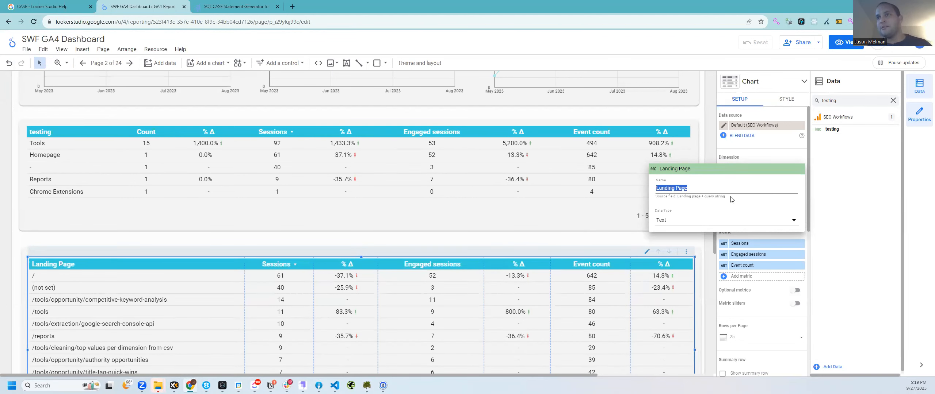
{"action": "left_click_drag", "start_coordinate": [732, 199], "coordinate": [680, 197]}
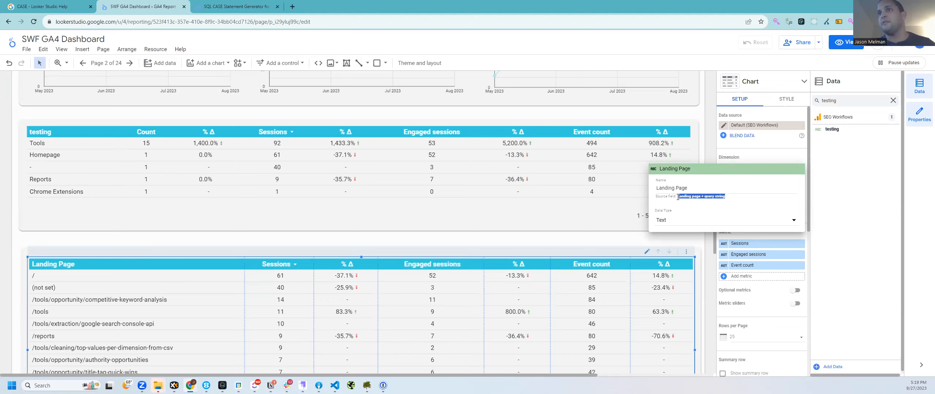
{"action": "left_click", "coordinate": [896, 189]}
Step: Add the Landing page field to the table and copy its source field, Landing page + query string
{"action": "double_click", "coordinate": [828, 100]}
{"action": "key", "text": "BackSpace"}
{"action": "type", "text": "lans"}
{"action": "key", "text": "BackSpace"}
{"action": "type", "text": "ding page"}
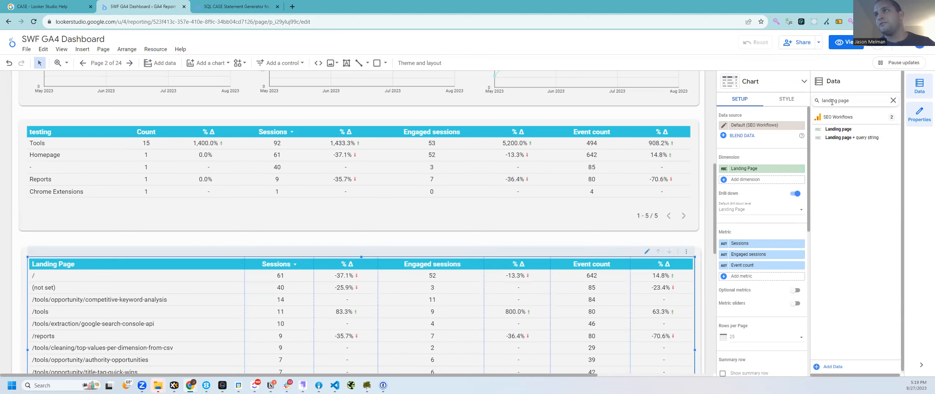
{"action": "left_click_drag", "start_coordinate": [838, 129], "coordinate": [758, 170]}
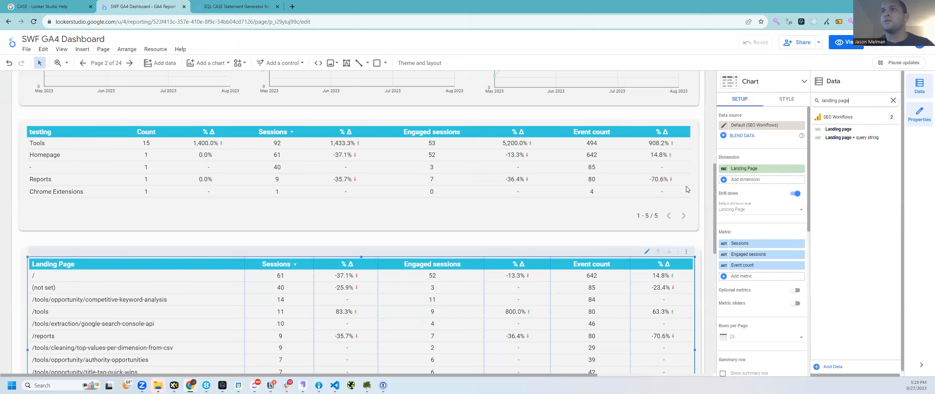
{"action": "left_click", "coordinate": [737, 173]}
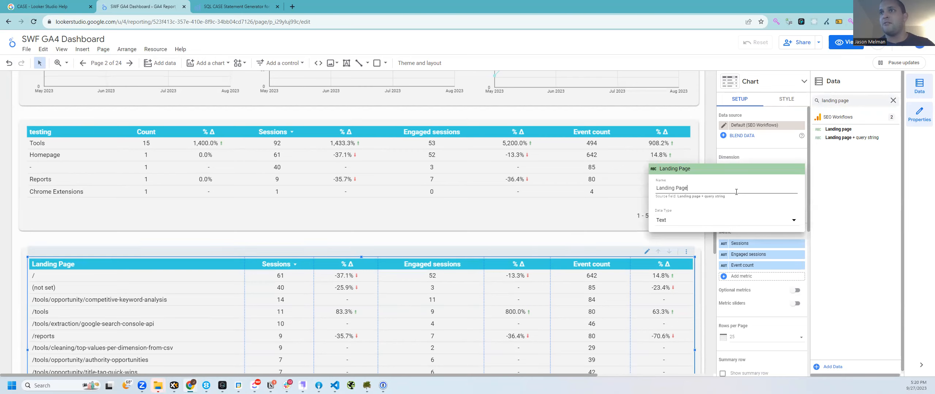
{"action": "left_click_drag", "start_coordinate": [733, 199], "coordinate": [678, 203]}
{"action": "key", "text": "ctrl+c"}
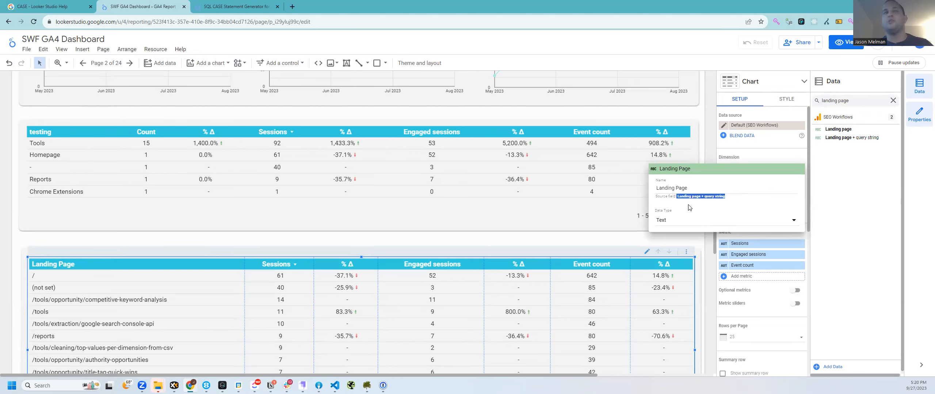
{"action": "left_click", "coordinate": [234, 6]}
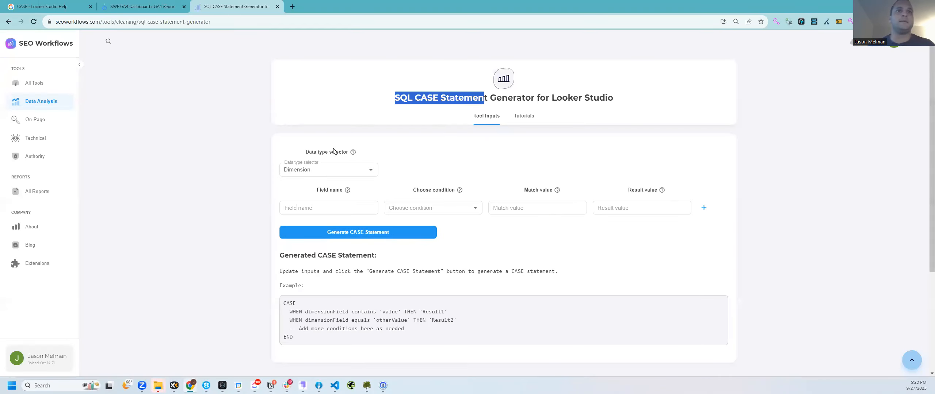
Step: Paste Landing page + query string into the first row and add a second Device category row
{"action": "left_click", "coordinate": [331, 209]}
{"action": "key", "text": "ctrl+v"}
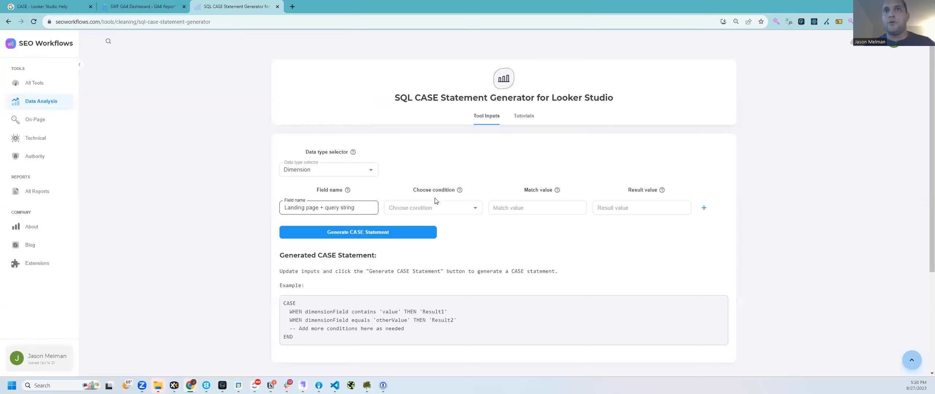
{"action": "left_click", "coordinate": [704, 207]}
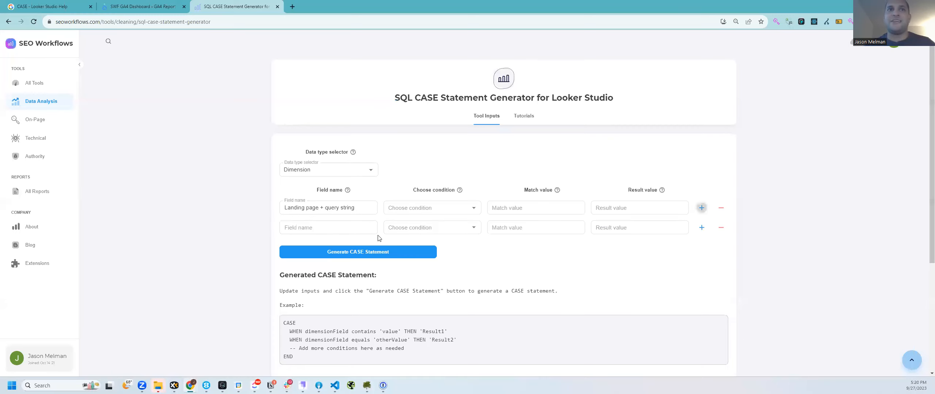
{"action": "left_click", "coordinate": [325, 229]}
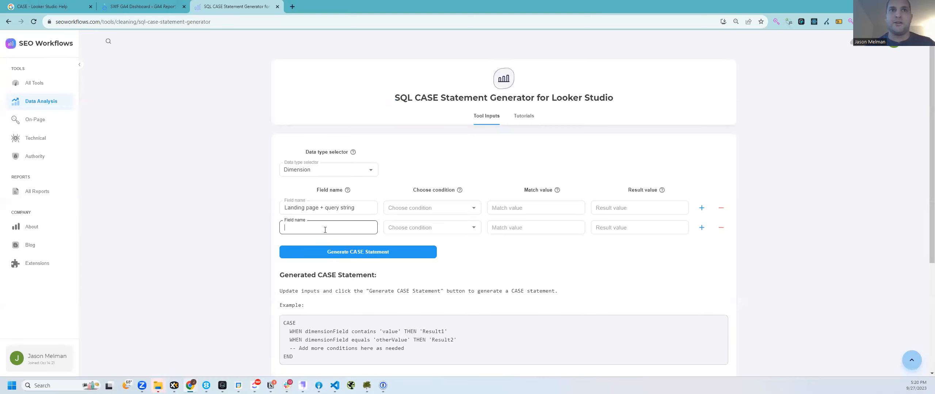
{"action": "type", "text": "Device Category"}
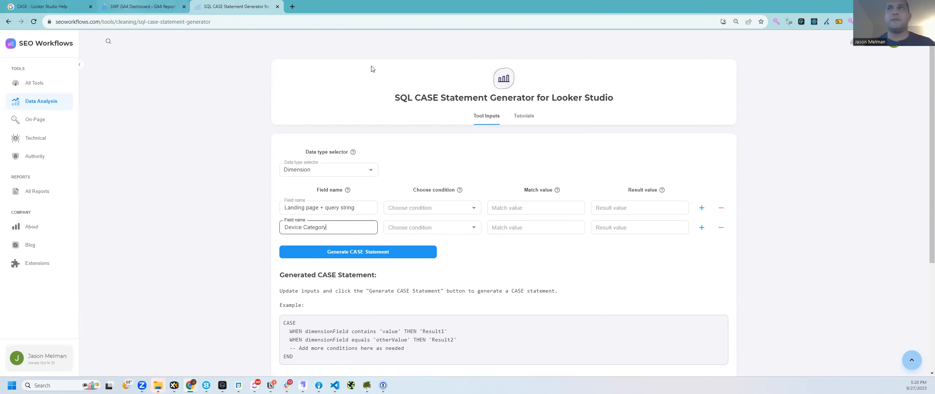
{"action": "left_click", "coordinate": [142, 7]}
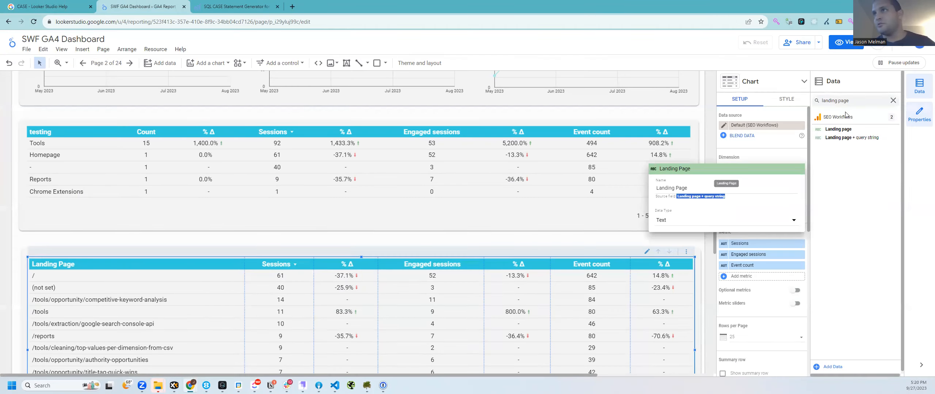
{"action": "triple_click", "coordinate": [827, 101]}
{"action": "type", "text": "device"}
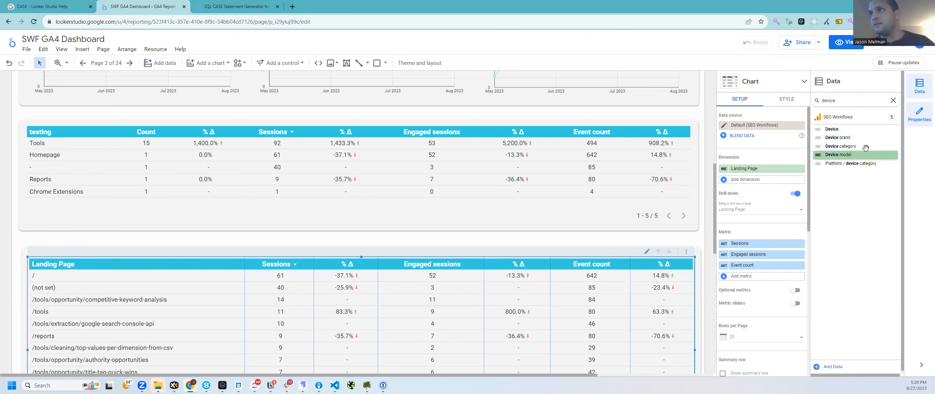
{"action": "left_click", "coordinate": [273, 5]}
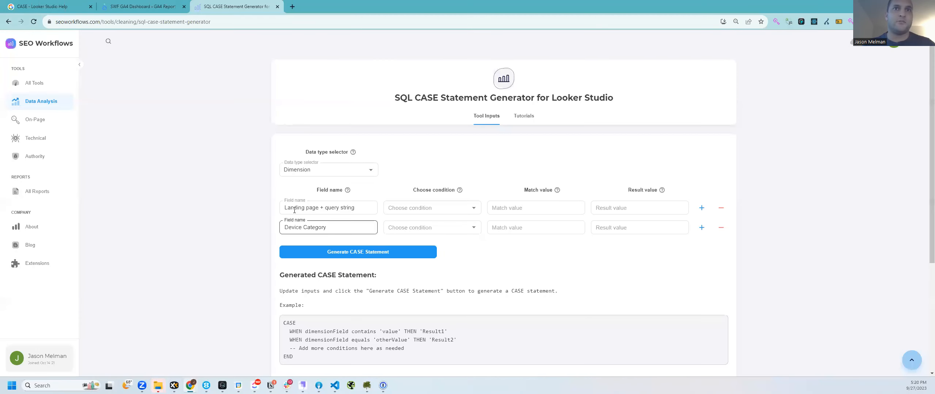
Step: Set both rows to Contains with match values /tools and mobiel, then generate the CASE statement
{"action": "left_click", "coordinate": [431, 228]}
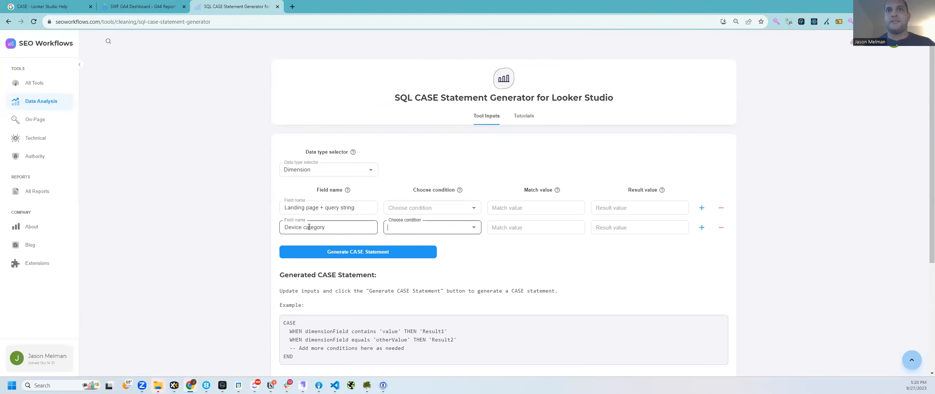
{"action": "left_click", "coordinate": [438, 207]}
{"action": "left_click", "coordinate": [423, 223]}
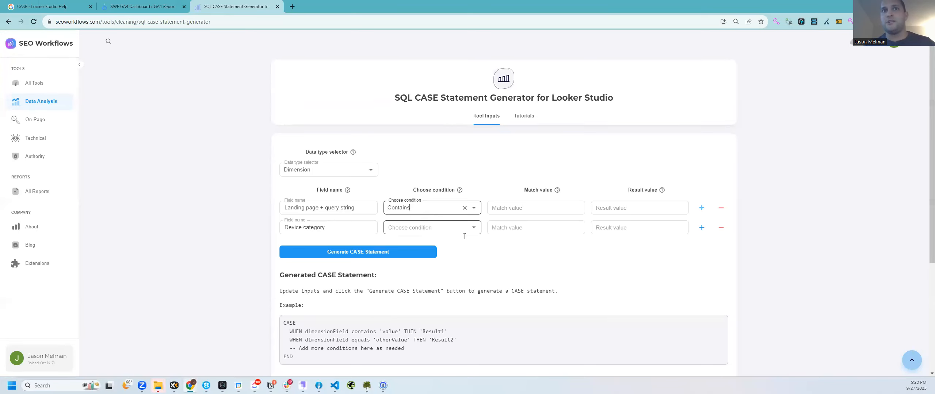
{"action": "left_click", "coordinate": [420, 230]}
{"action": "left_click", "coordinate": [420, 244]}
{"action": "left_click", "coordinate": [502, 228]}
{"action": "type", "text": "mobiel"}
{"action": "key", "text": "Tab"}
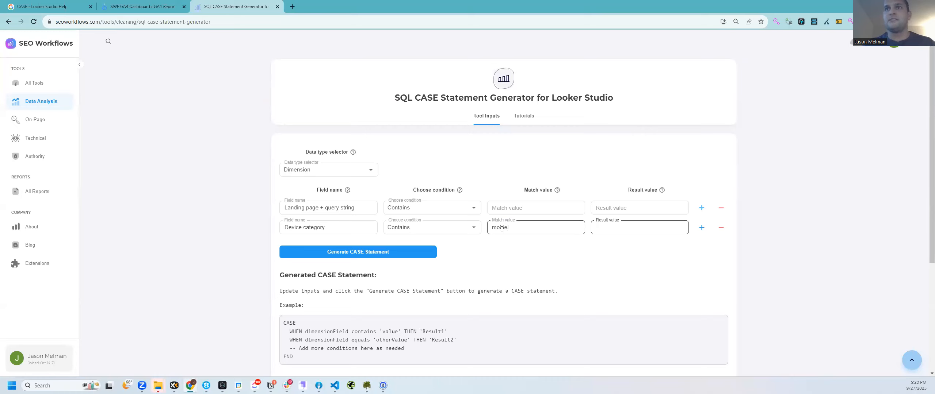
{"action": "left_click", "coordinate": [515, 209]}
{"action": "type", "text": "/tools"}
{"action": "key", "text": "Tab"}
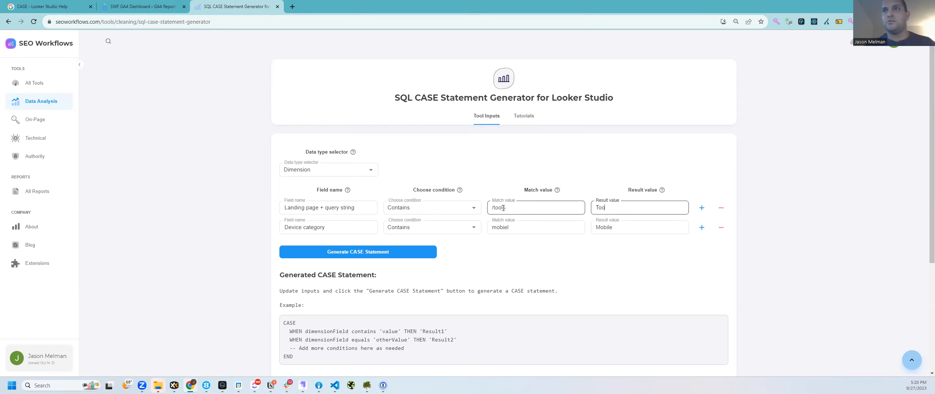
{"action": "left_click", "coordinate": [382, 252]}
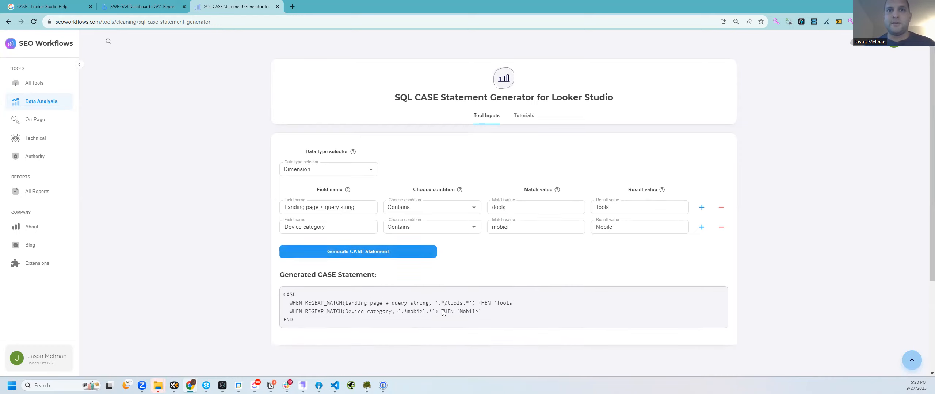
Step: Review the generated CASE code and correct the match value mobiel to mobile
{"action": "scroll", "coordinate": [356, 241], "scroll_direction": "down", "scroll_amount": 2}
{"action": "left_click_drag", "start_coordinate": [356, 242], "coordinate": [279, 222]}
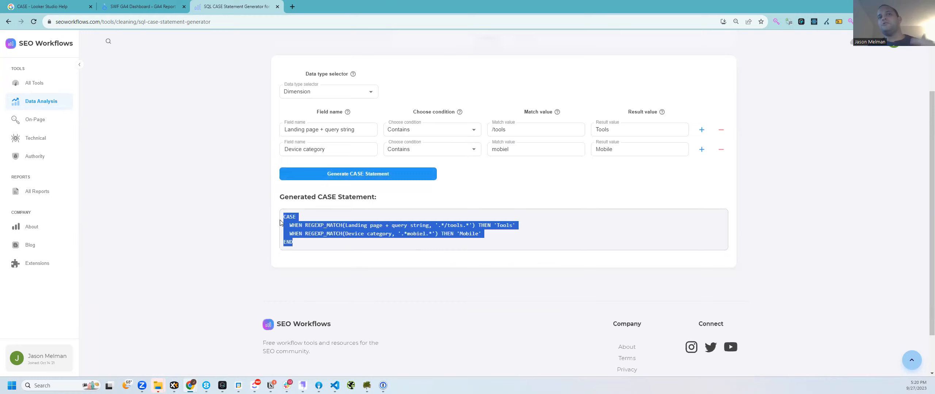
{"action": "left_click", "coordinate": [349, 233]}
{"action": "left_click_drag", "start_coordinate": [345, 233], "coordinate": [391, 235]}
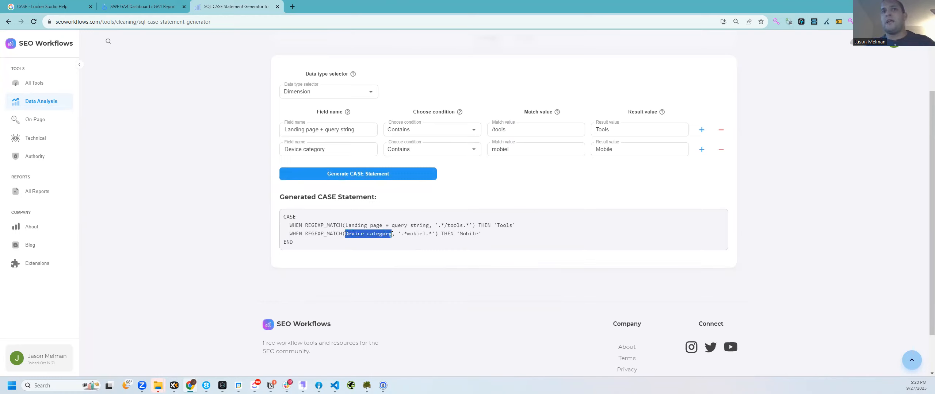
{"action": "left_click_drag", "start_coordinate": [484, 234], "coordinate": [408, 234]}
{"action": "left_click", "coordinate": [519, 152]}
{"action": "key", "text": "BackSpace"}
{"action": "key", "text": "BackSpace"}
{"action": "type", "text": "le"}
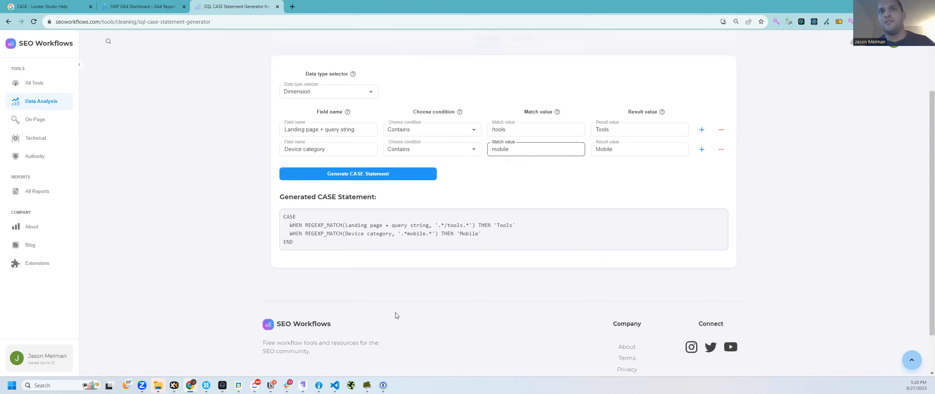
{"action": "left_click_drag", "start_coordinate": [407, 234], "coordinate": [460, 226]}
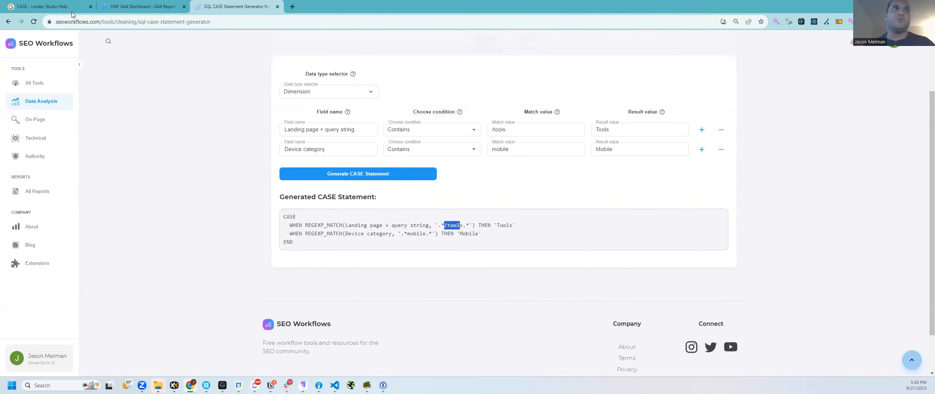
{"action": "left_click", "coordinate": [104, 22]}
{"action": "left_click_drag", "start_coordinate": [104, 23], "coordinate": [116, 23]}
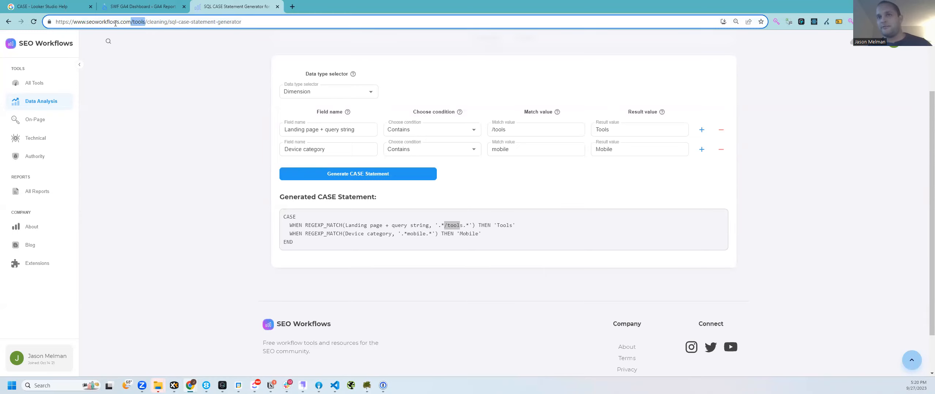
Step: Reset the generator to one Landing page + query string row, toggling data type Metric then Dimension
{"action": "left_click", "coordinate": [327, 131]}
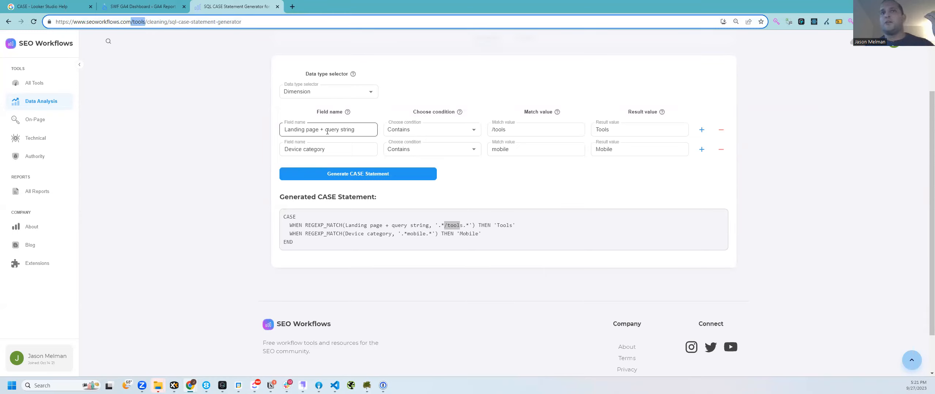
{"action": "triple_click", "coordinate": [327, 131]}
{"action": "key", "text": "ctrl+c"}
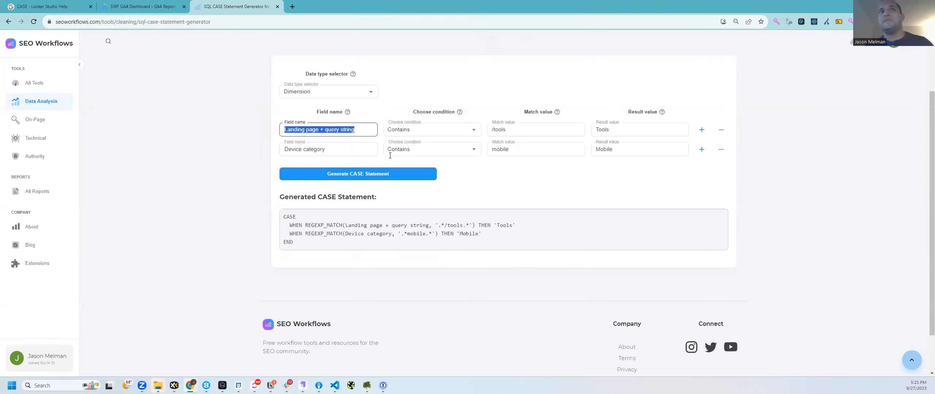
{"action": "left_click", "coordinate": [325, 148]}
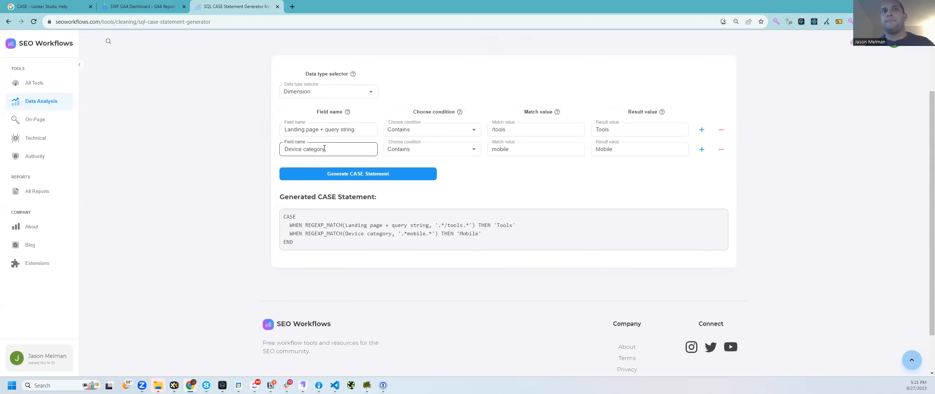
{"action": "triple_click", "coordinate": [324, 149]}
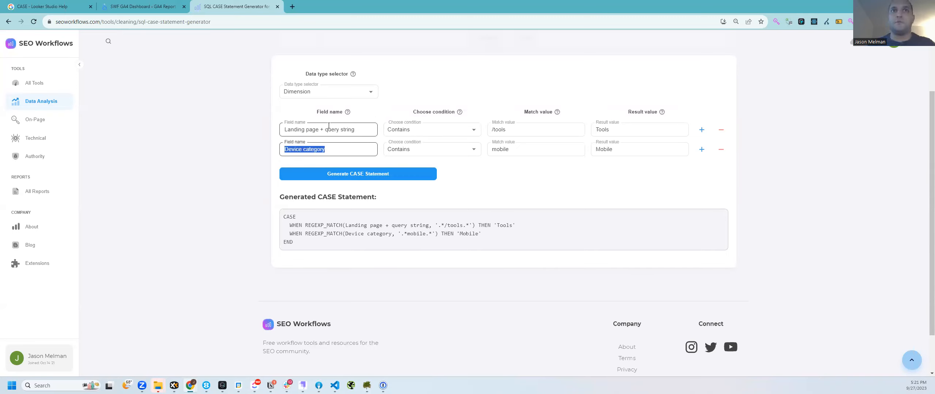
{"action": "key", "text": "ctrl+v"}
{"action": "left_click", "coordinate": [316, 93]}
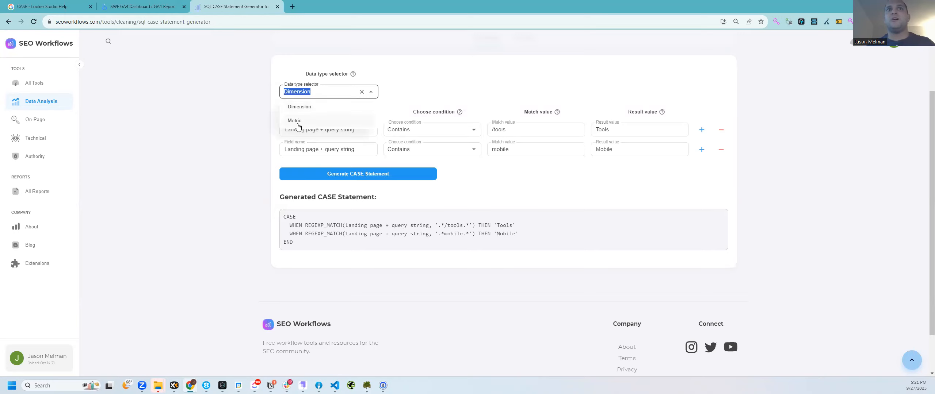
{"action": "left_click", "coordinate": [316, 120]}
{"action": "left_click", "coordinate": [316, 93]}
{"action": "left_click", "coordinate": [315, 111]}
{"action": "left_click", "coordinate": [329, 133]}
{"action": "key", "text": "ctrl+v"}
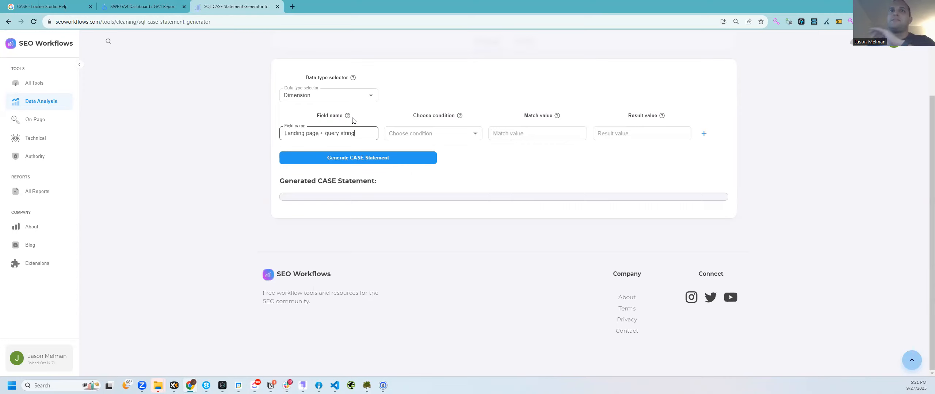
{"action": "left_click", "coordinate": [442, 133]}
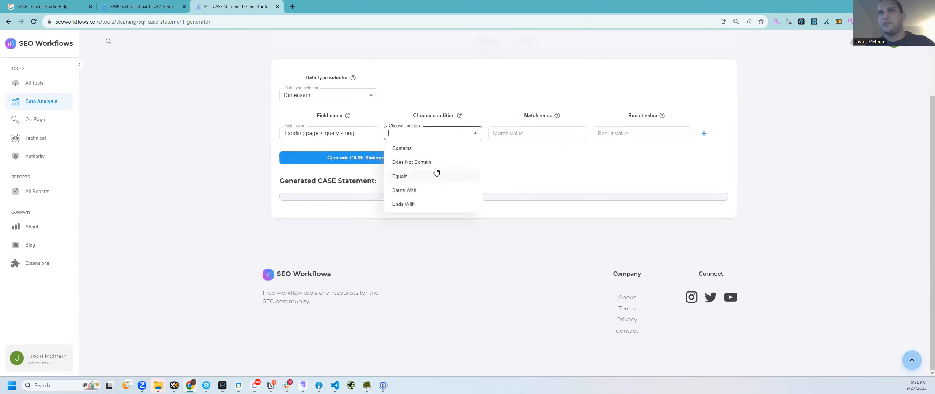
{"action": "left_click", "coordinate": [321, 95]}
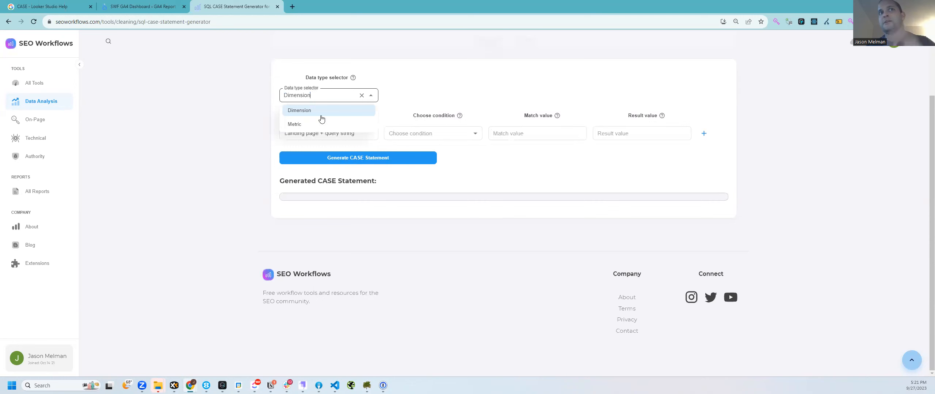
{"action": "left_click", "coordinate": [416, 134]}
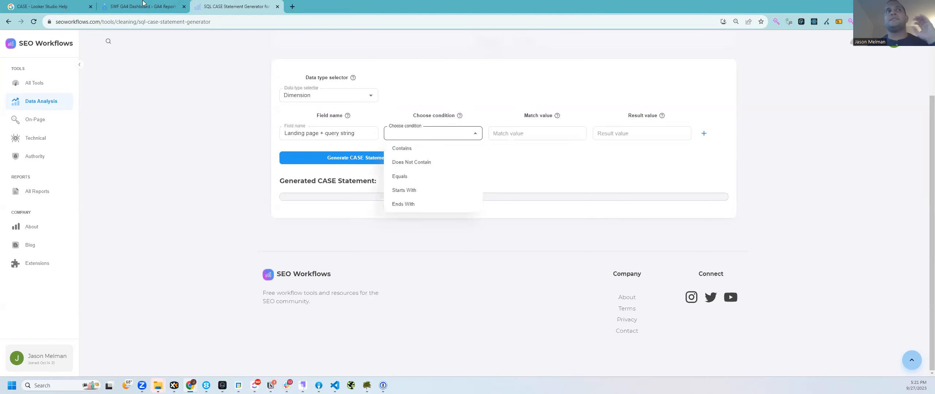
{"action": "left_click", "coordinate": [128, 11]}
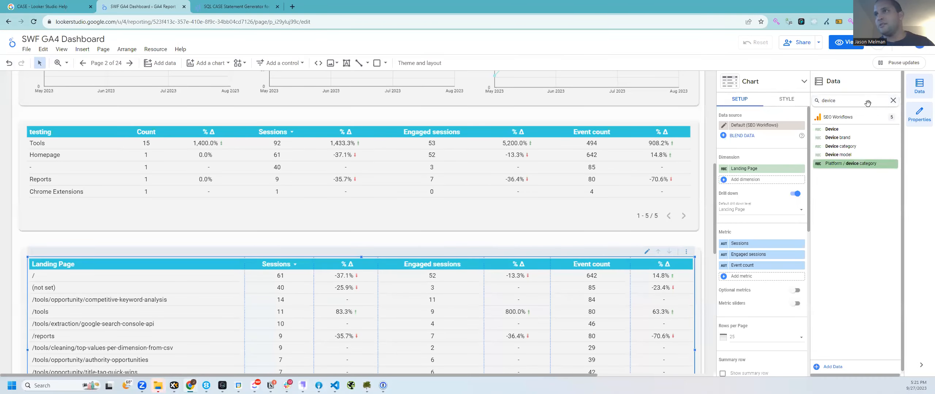
Step: Add a 'WHEN Sessions > 0 THEN' line to the CASE formula
{"action": "left_click", "coordinate": [892, 100]}
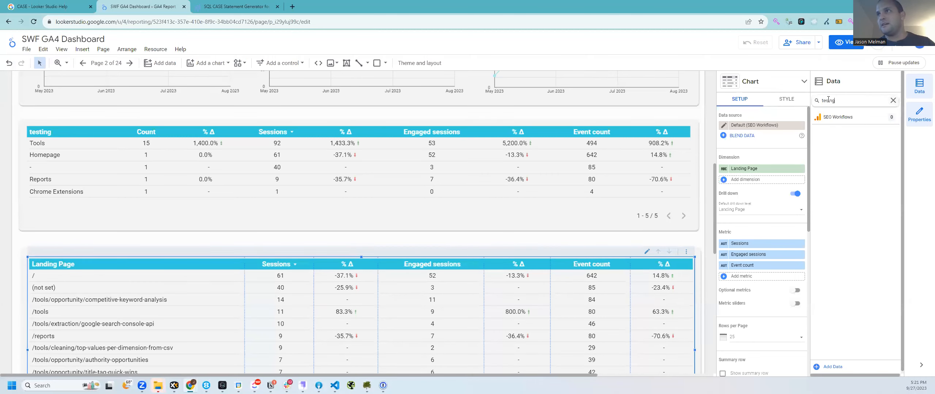
{"action": "key", "text": "BackSpace"}
{"action": "key", "text": "BackSpace"}
{"action": "key", "text": "BackSpace"}
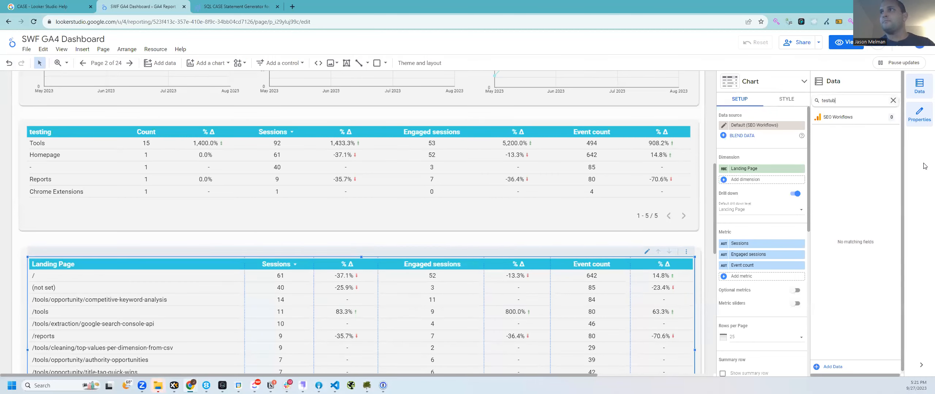
{"action": "key", "text": "BackSpace"}
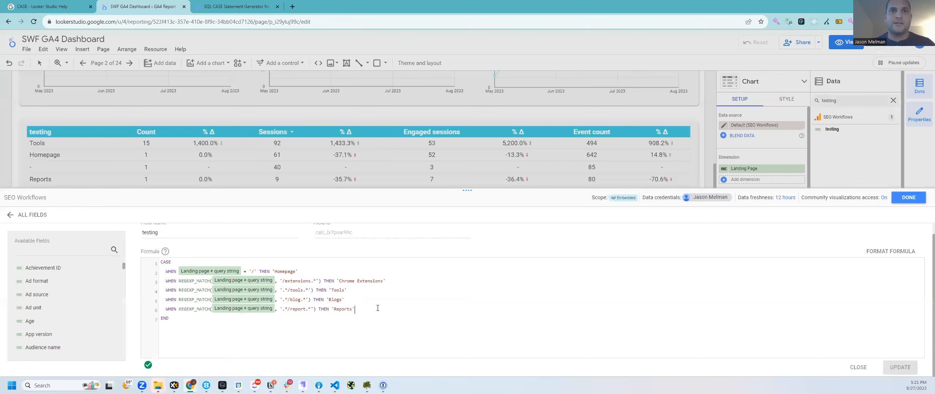
{"action": "key", "text": "Return"}
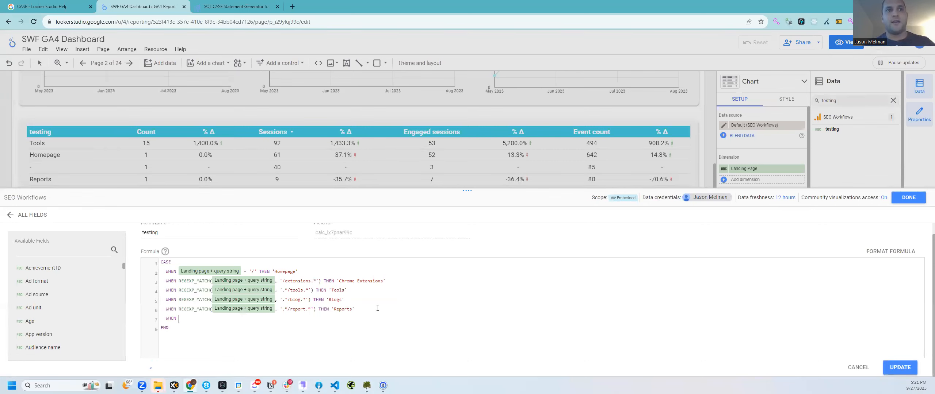
{"action": "type", "text": "WHEN ses"}
{"action": "key", "text": "Return"}
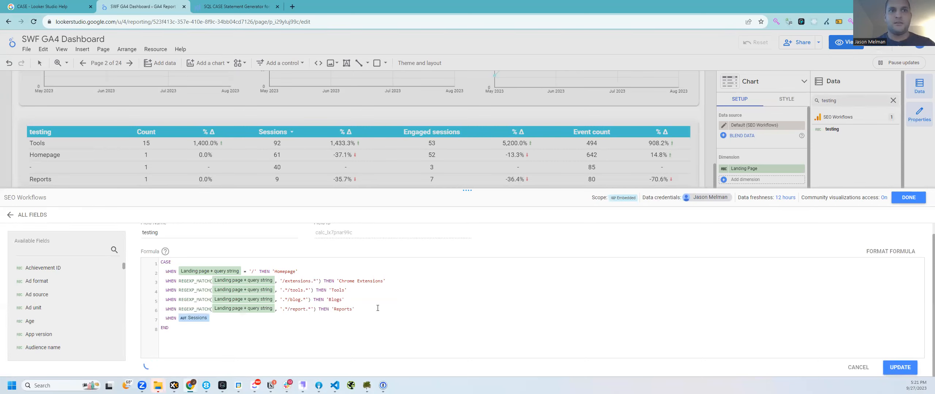
{"action": "type", "text": "> 0 THEN \"Cool Stuff"}
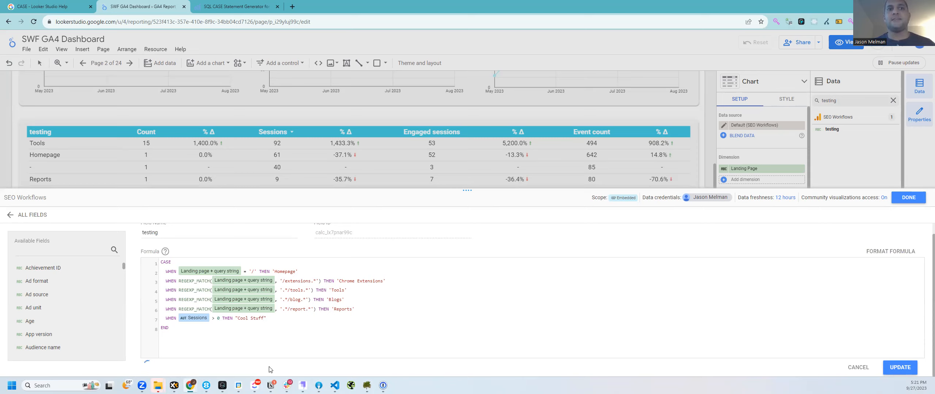
Step: Read the error about mixing metrics and delete the Sessions > 0 Cool Stuff line
{"action": "double_click", "coordinate": [238, 365]}
{"action": "left_click_drag", "start_coordinate": [250, 365], "coordinate": [268, 366]}
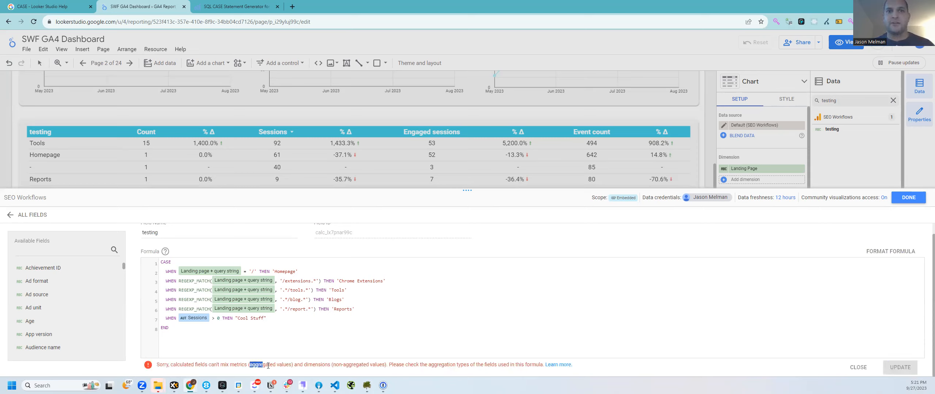
{"action": "left_click_drag", "start_coordinate": [338, 371], "coordinate": [414, 366]}
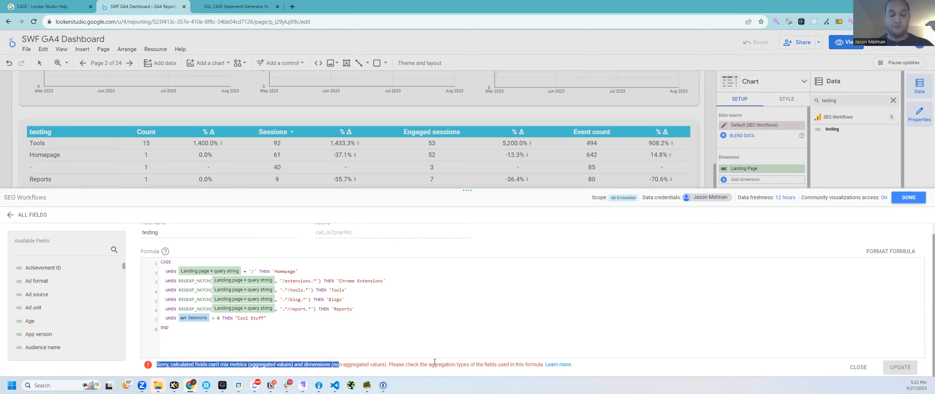
{"action": "triple_click", "coordinate": [296, 319]}
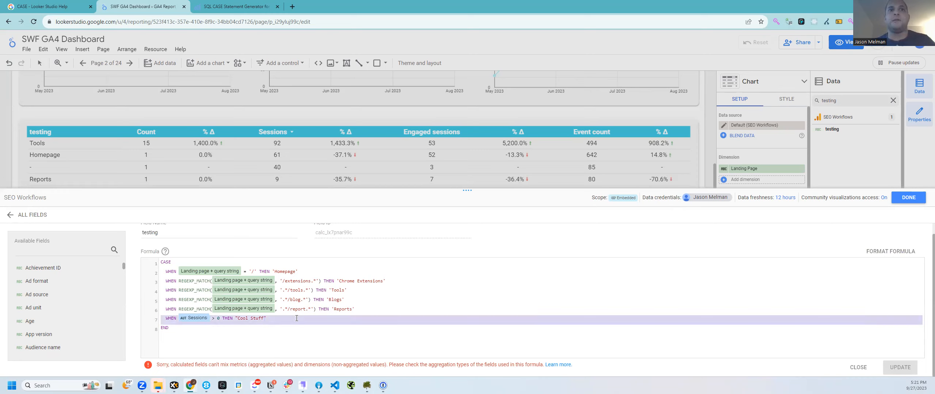
{"action": "key", "text": "BackSpace"}
{"action": "left_click", "coordinate": [224, 5]}
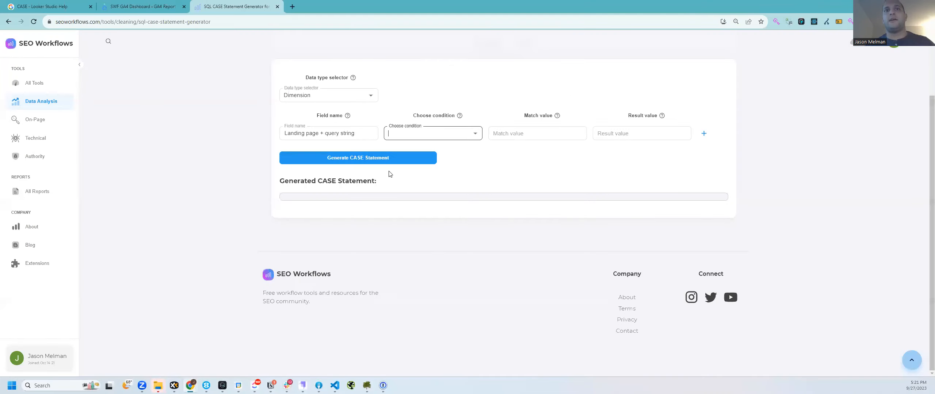
Step: Set the first rule to Contains /tools with result Tools
{"action": "triple_click", "coordinate": [352, 133]}
{"action": "key", "text": "ctrl+c"}
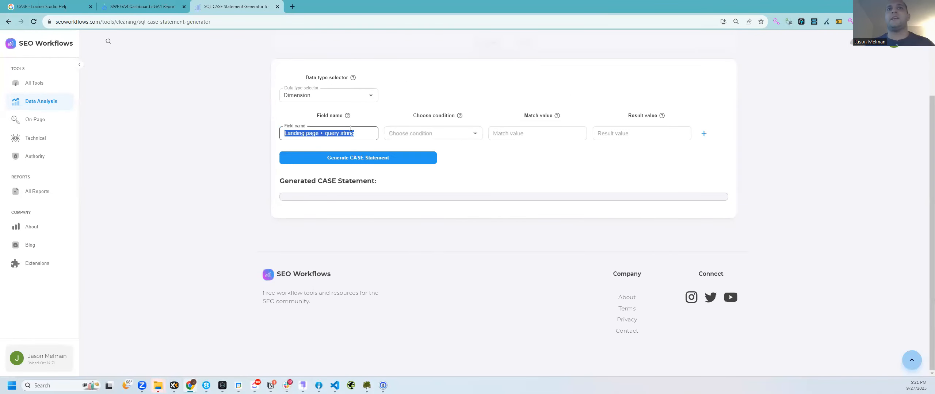
{"action": "left_click", "coordinate": [422, 135]}
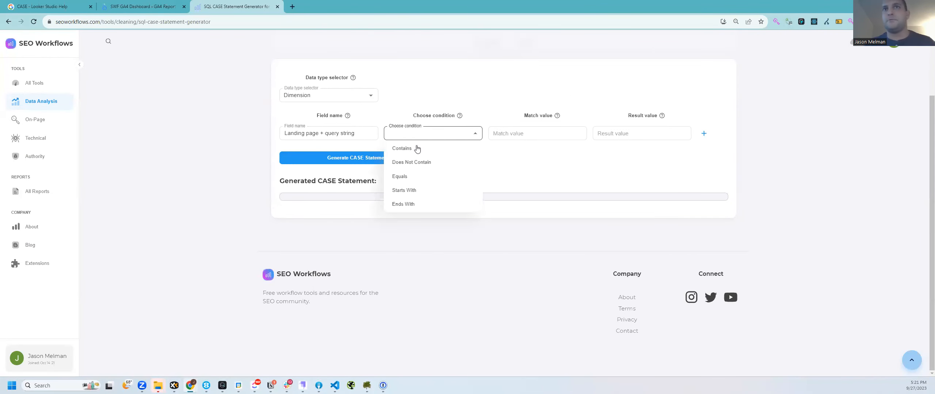
{"action": "left_click", "coordinate": [417, 149]}
{"action": "left_click", "coordinate": [515, 132]}
{"action": "type", "text": "/tools"}
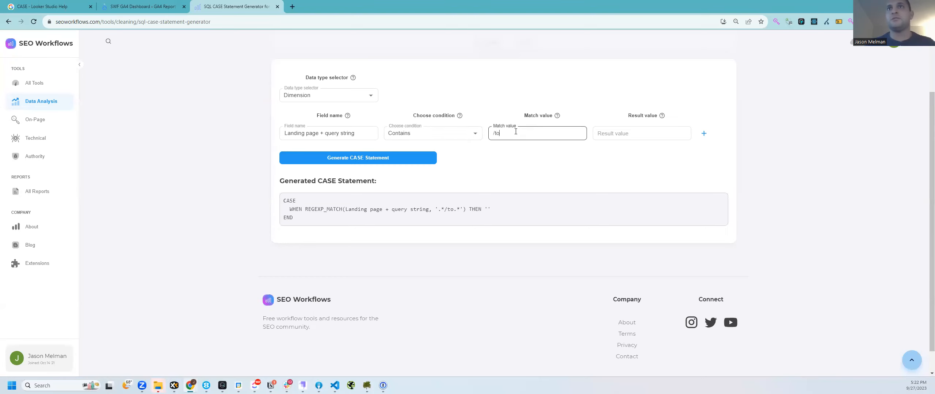
{"action": "key", "text": "Tab"}
{"action": "type", "text": "To"}
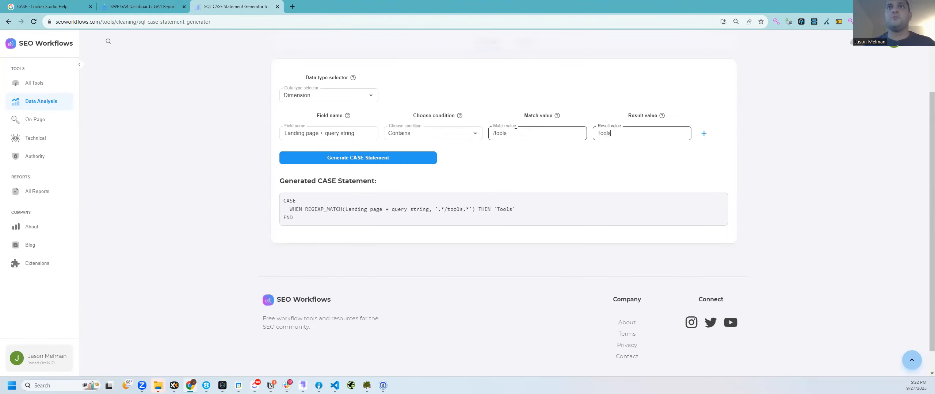
Step: Add a second Landing page + query string rule matching /blog with result Blog
{"action": "left_click", "coordinate": [703, 134]}
{"action": "left_click", "coordinate": [344, 177]}
{"action": "left_click", "coordinate": [303, 153]}
{"action": "key", "text": "ctrl+v"}
{"action": "left_click", "coordinate": [419, 150]}
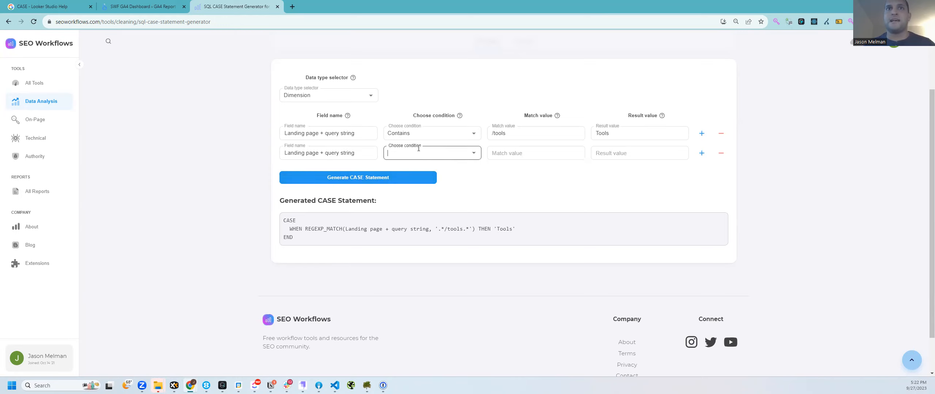
{"action": "left_click", "coordinate": [420, 210]}
{"action": "left_click", "coordinate": [546, 152]}
{"action": "type", "text": "/blog"}
{"action": "key", "text": "Tab"}
{"action": "type", "text": "Nl"}
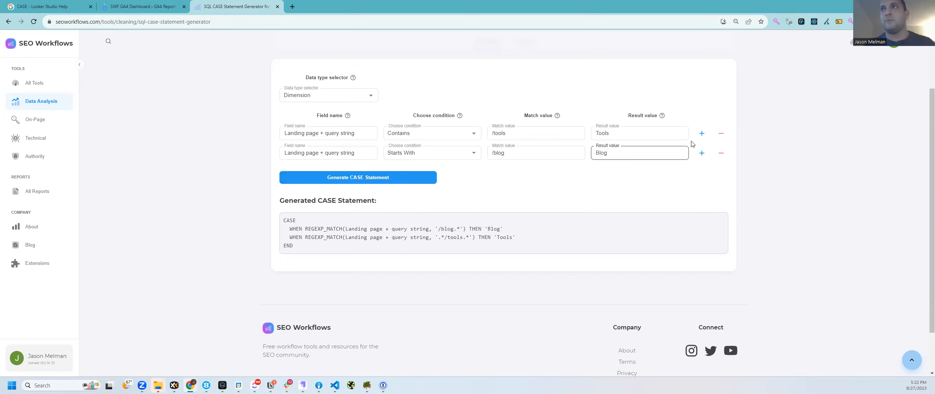
Step: Add a third rule Equals / → Homepage, switching rule one to Starts With and rule two to Contains
{"action": "left_click", "coordinate": [701, 153]}
{"action": "left_click", "coordinate": [334, 174]}
{"action": "key", "text": "ctrl+v"}
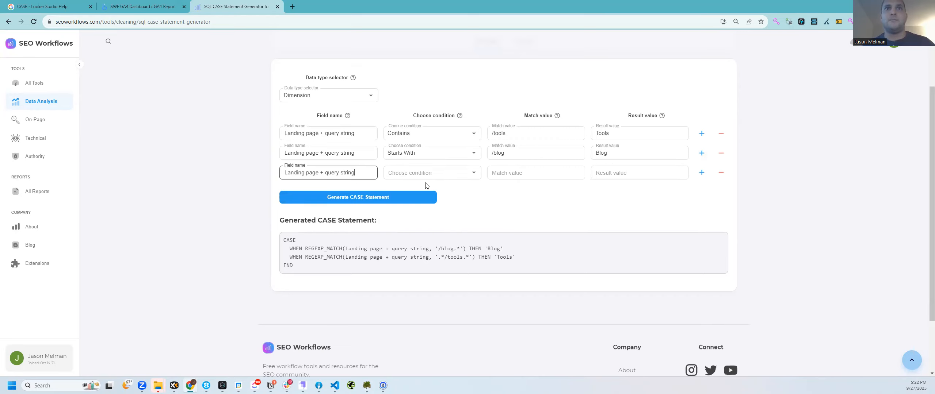
{"action": "left_click", "coordinate": [430, 174]}
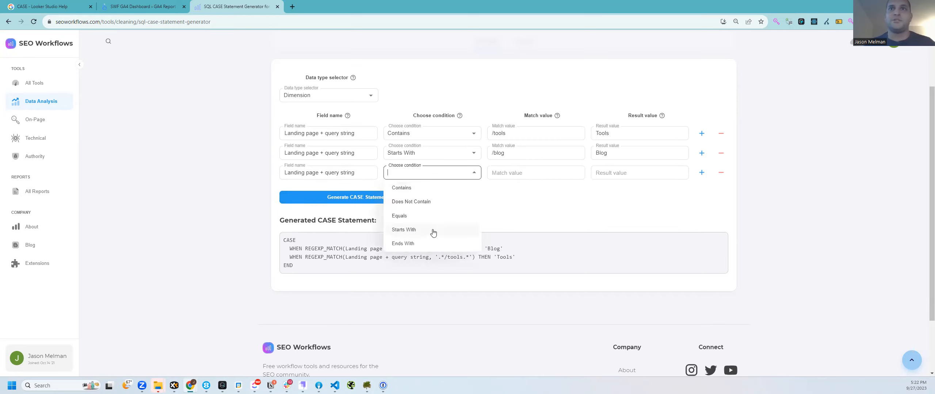
{"action": "left_click", "coordinate": [413, 155]}
{"action": "left_click", "coordinate": [414, 168]}
{"action": "left_click", "coordinate": [415, 130]}
{"action": "left_click", "coordinate": [419, 201]}
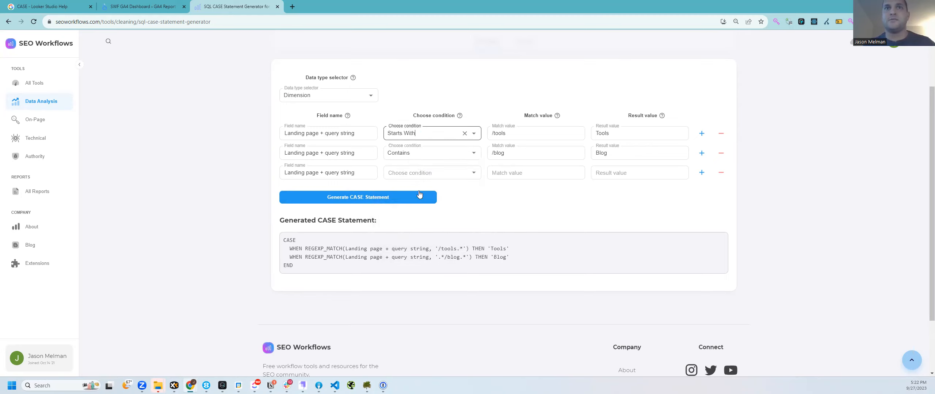
{"action": "left_click", "coordinate": [426, 173]}
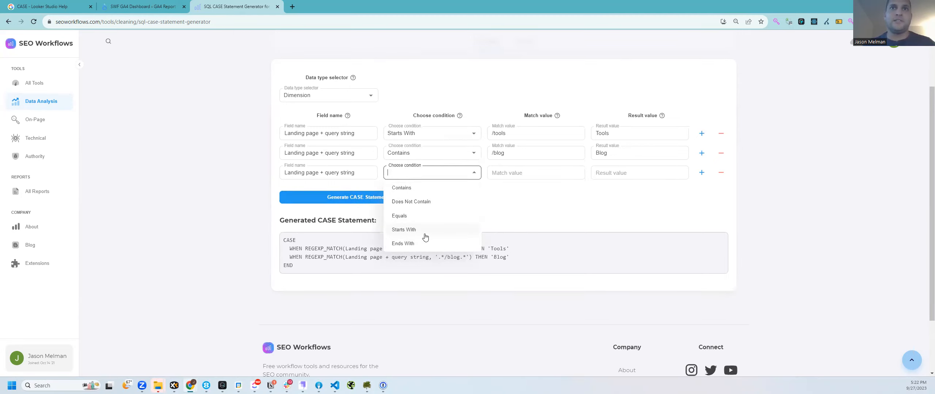
{"action": "left_click", "coordinate": [424, 215]}
{"action": "left_click", "coordinate": [523, 175]}
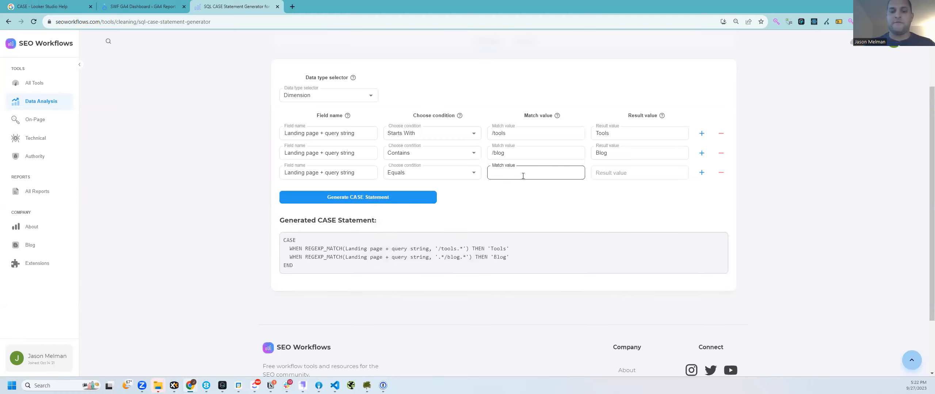
{"action": "type", "text": "/"}
{"action": "key", "text": "Tab"}
{"action": "type", "text": "Homepage"}
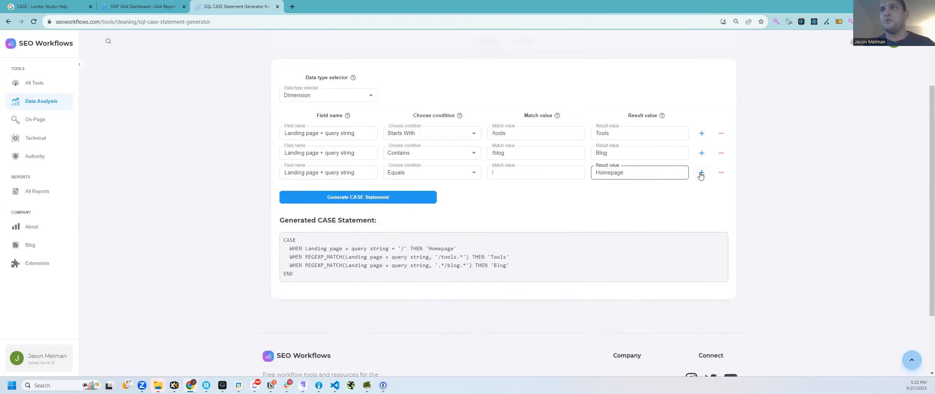
Step: Add fourth and fifth rows, the fourth being Contains /reports with result Reports
{"action": "left_click", "coordinate": [701, 174]}
{"action": "triple_click", "coordinate": [328, 173]}
{"action": "key", "text": "ctrl+c"}
{"action": "left_click", "coordinate": [330, 192]}
{"action": "key", "text": "ctrl+v"}
{"action": "left_click", "coordinate": [701, 192]}
{"action": "key", "text": "ctrl+v"}
{"action": "left_click", "coordinate": [419, 192]}
{"action": "left_click", "coordinate": [404, 208]}
{"action": "left_click", "coordinate": [543, 189]}
{"action": "type", "text": "/reports"}
{"action": "key", "text": "Tab"}
{"action": "type", "text": "Reports"}
Step: Set the fifth rule to Starts With /extensions with result Chrome Extensions
{"action": "left_click", "coordinate": [427, 212]}
{"action": "left_click", "coordinate": [417, 267]}
{"action": "left_click", "coordinate": [499, 213]}
{"action": "type", "text": "/ex"}
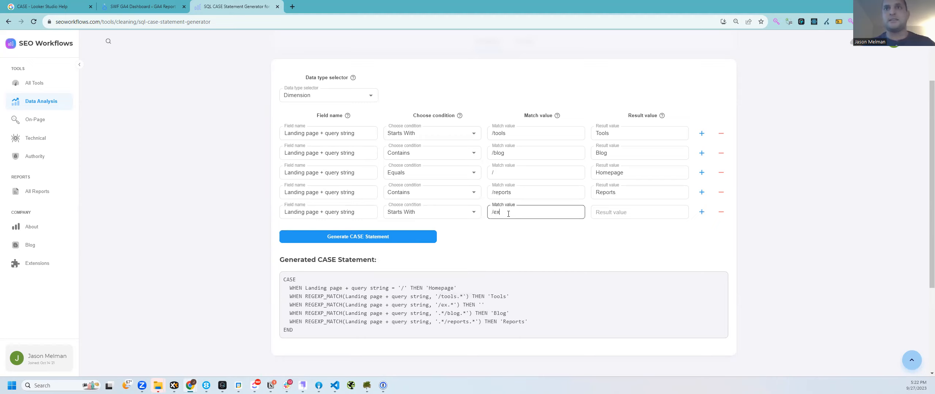
{"action": "type", "text": "tensions"}
{"action": "key", "text": "Tab"}
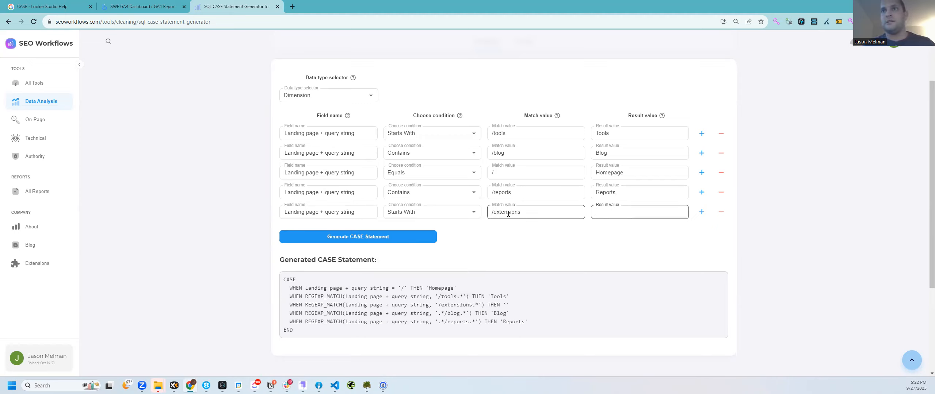
{"action": "type", "text": "Chrome Extensions"}
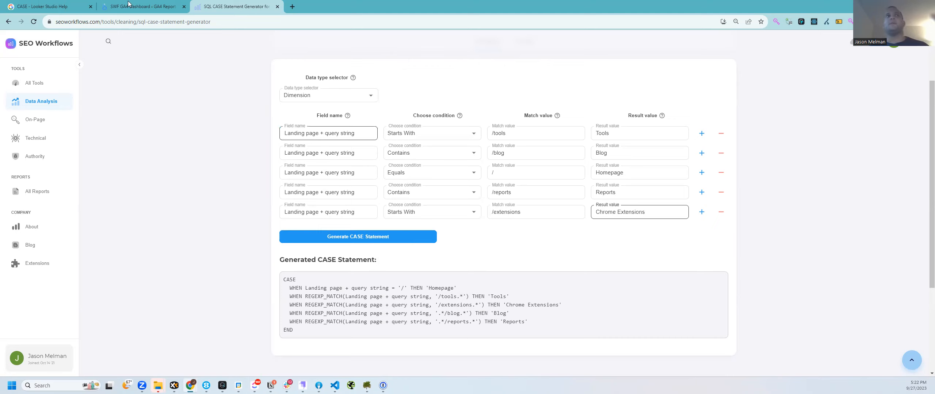
{"action": "left_click_drag", "start_coordinate": [76, 22], "coordinate": [142, 21]}
{"action": "left_click", "coordinate": [124, 22]}
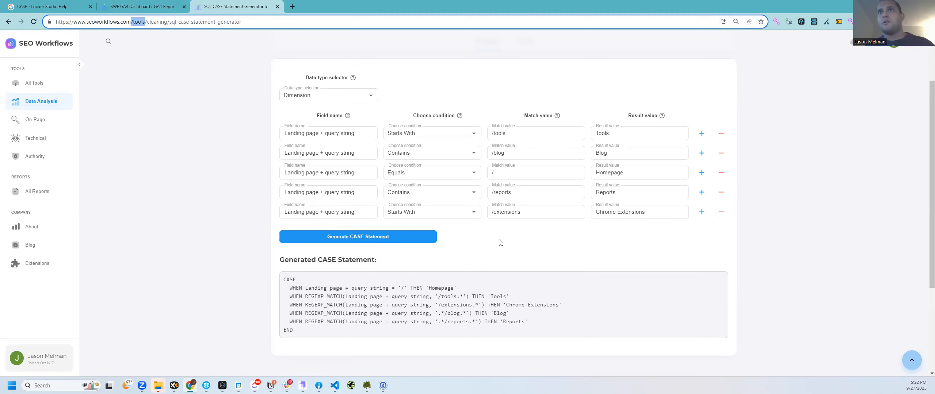
Step: Walk through the generated statement's first WHEN line and Tools condition, then return to the SWF GA4 Dashboard
{"action": "left_click_drag", "start_coordinate": [295, 288], "coordinate": [338, 296]}
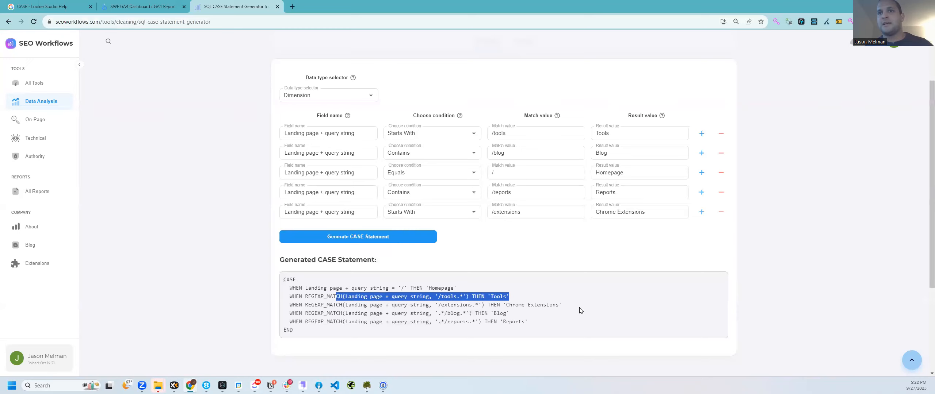
{"action": "left_click_drag", "start_coordinate": [579, 309], "coordinate": [389, 298]}
{"action": "left_click", "coordinate": [504, 321]}
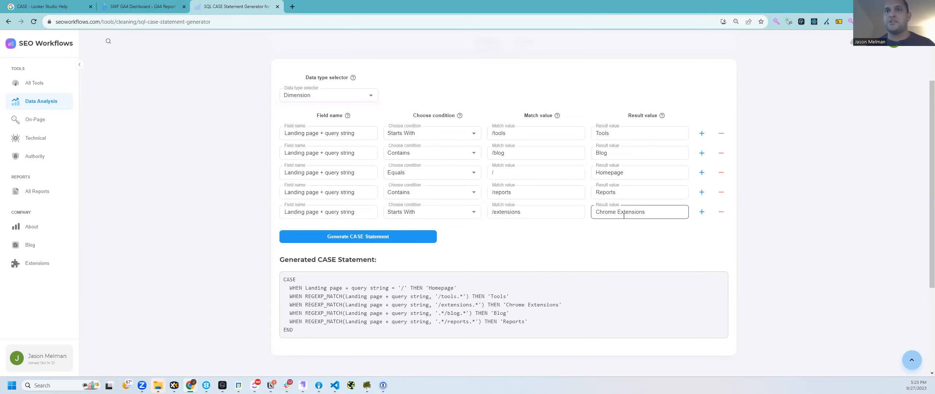
{"action": "left_click", "coordinate": [119, 5]}
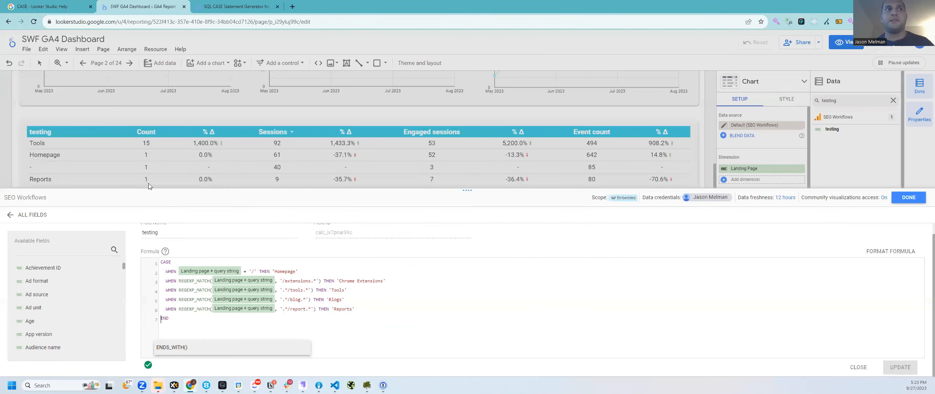
Step: Save the CASE field and compare the testing table's Tools grouping against the generator's /tools rule
{"action": "left_click", "coordinate": [908, 198]}
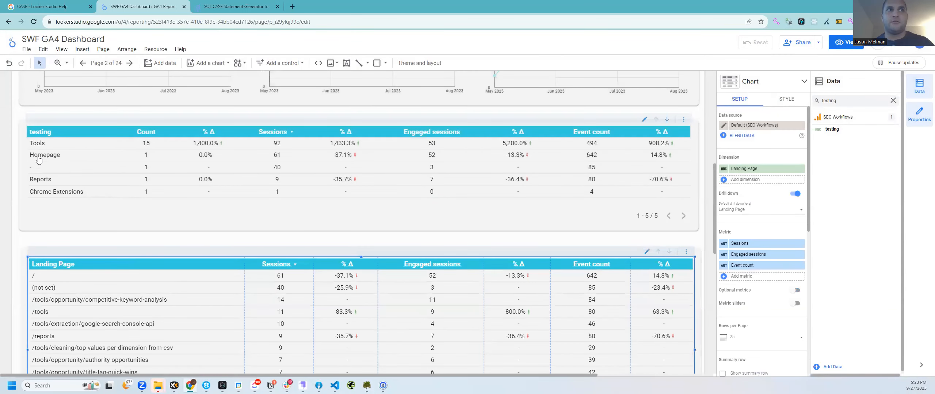
{"action": "left_click", "coordinate": [247, 6]}
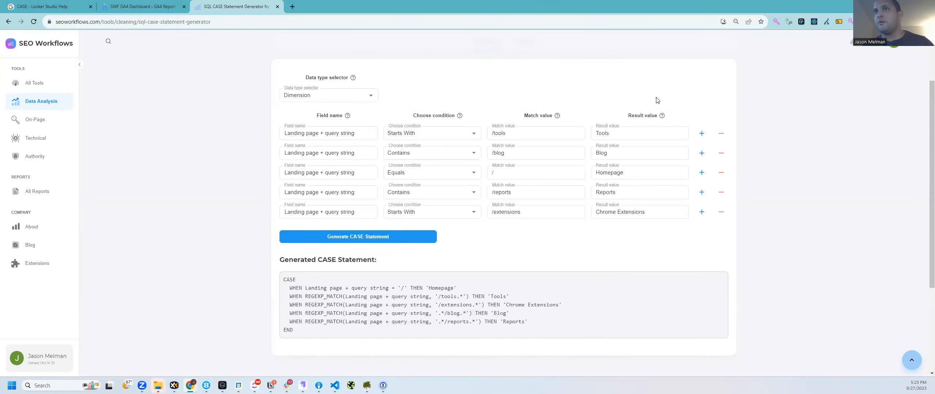
{"action": "triple_click", "coordinate": [490, 133]}
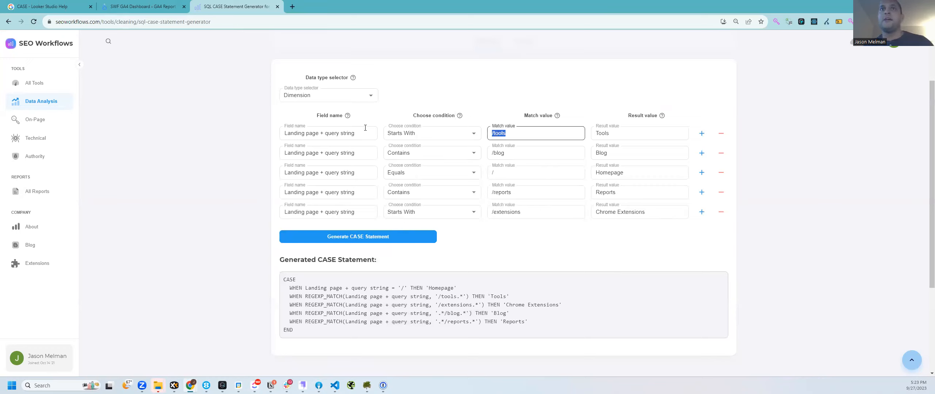
{"action": "left_click", "coordinate": [140, 5]}
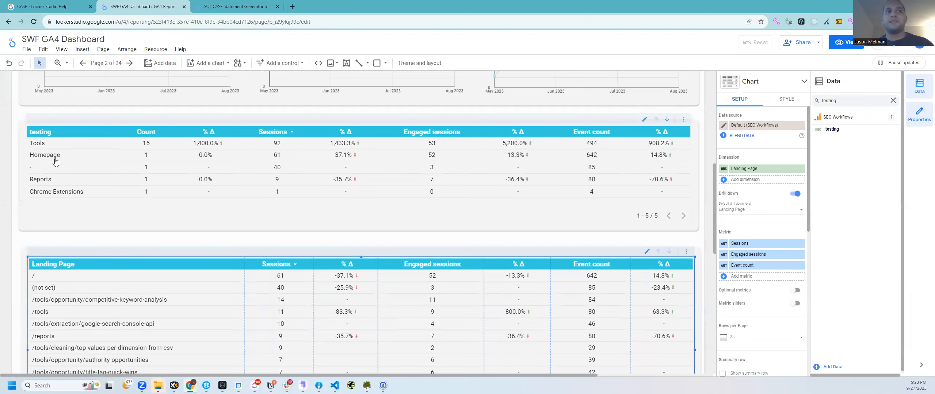
{"action": "scroll", "coordinate": [75, 327], "scroll_direction": "down", "scroll_amount": 3}
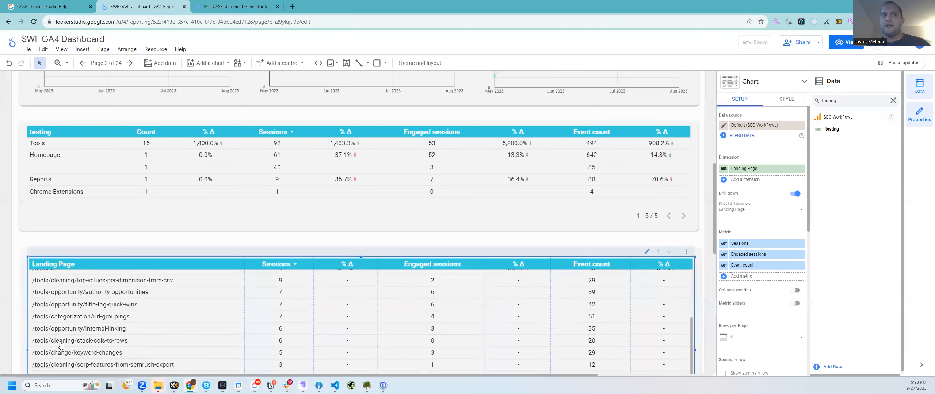
{"action": "left_click", "coordinate": [234, 7]}
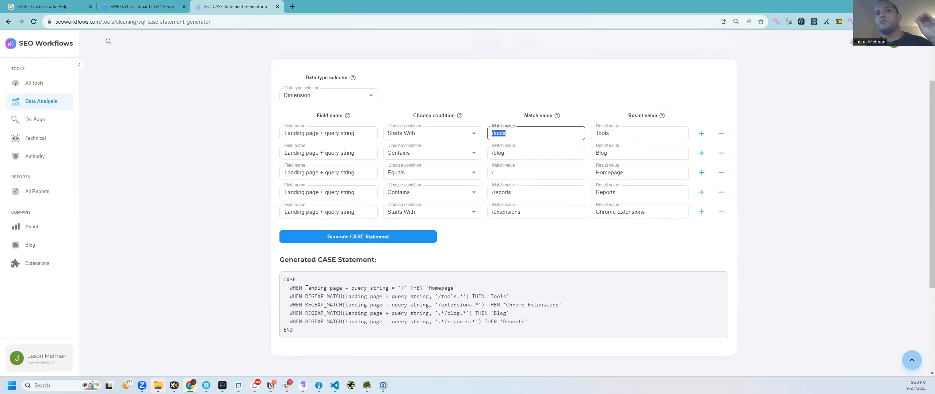
Step: Try the Homepage rule's condition as Ends With, then restore it to Equals
{"action": "left_click_drag", "start_coordinate": [287, 289], "coordinate": [481, 292]}
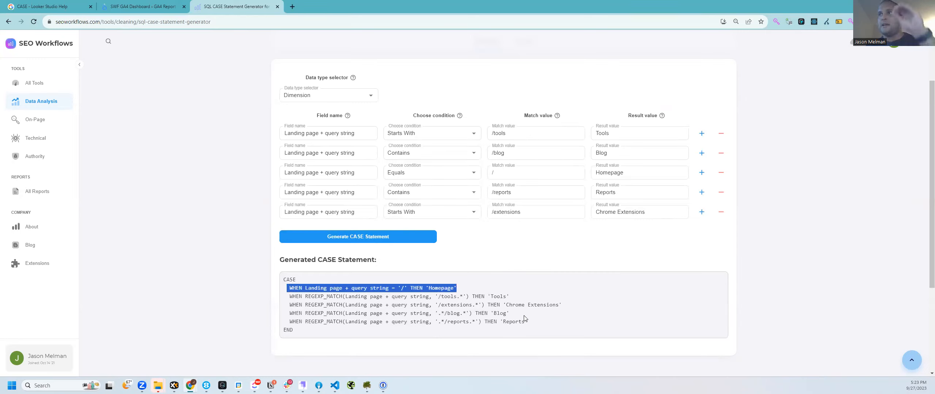
{"action": "left_click", "coordinate": [421, 181]}
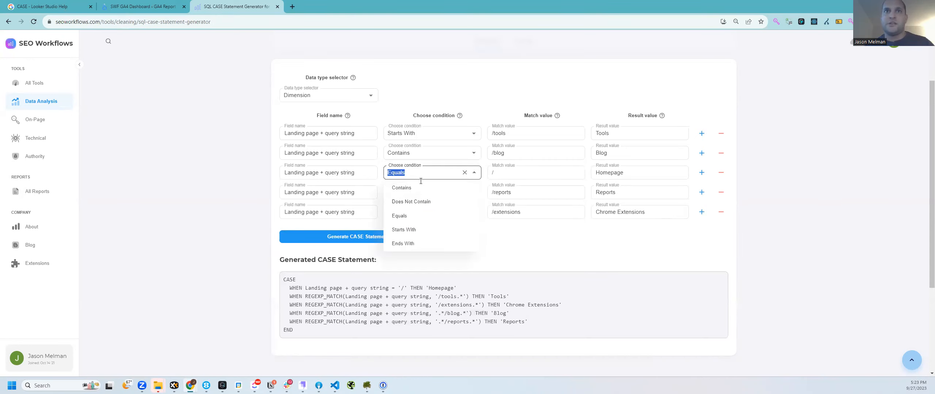
{"action": "left_click", "coordinate": [418, 244]}
{"action": "triple_click", "coordinate": [303, 306]}
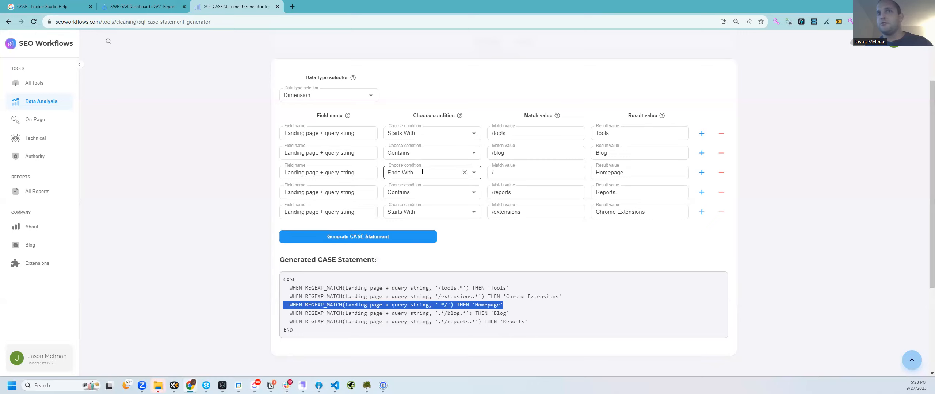
{"action": "left_click", "coordinate": [409, 173]}
{"action": "left_click", "coordinate": [413, 217]}
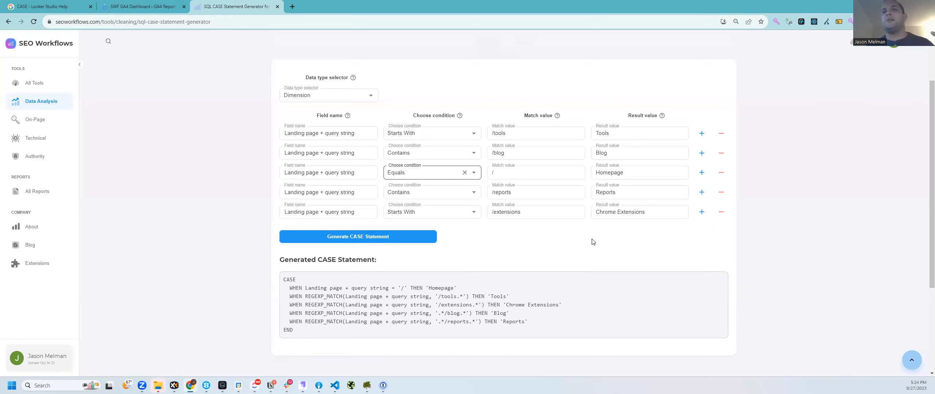
{"action": "left_click_drag", "start_coordinate": [438, 296], "coordinate": [459, 313]}
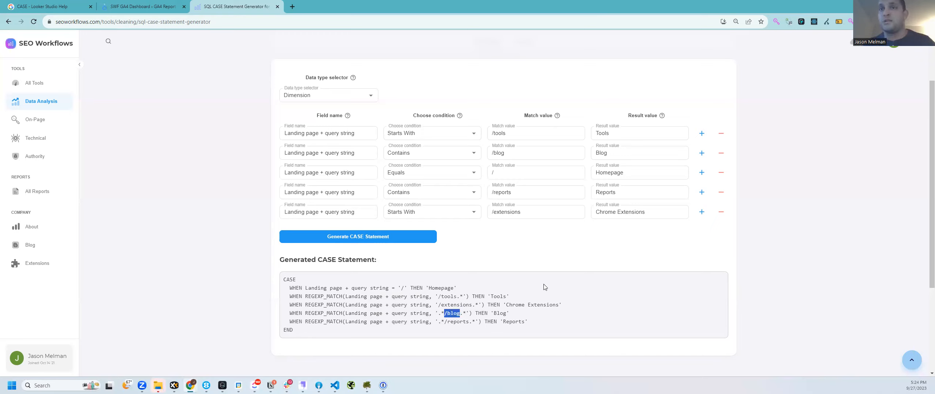
Step: Highlight the Tools rule and its /tools match value in the generated statement
{"action": "left_click_drag", "start_coordinate": [435, 296], "coordinate": [516, 297]}
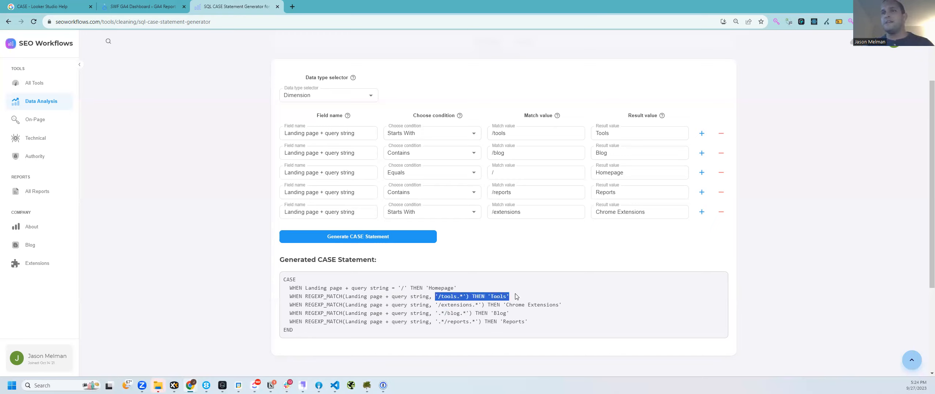
{"action": "triple_click", "coordinate": [516, 297]}
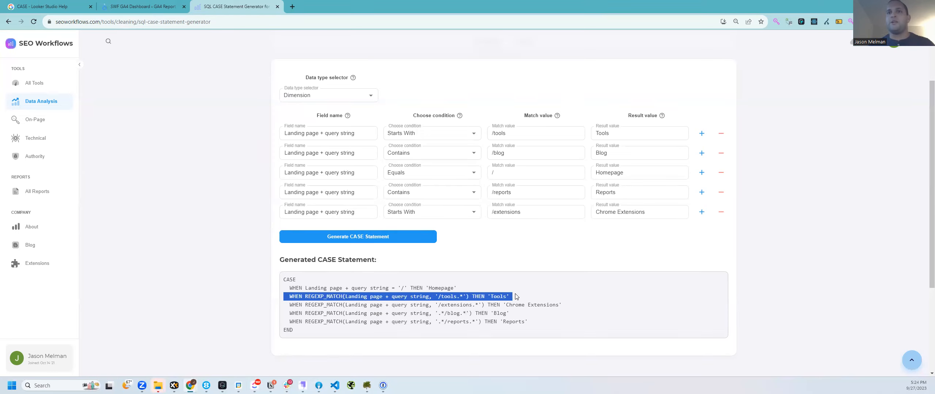
{"action": "left_click", "coordinate": [434, 295]}
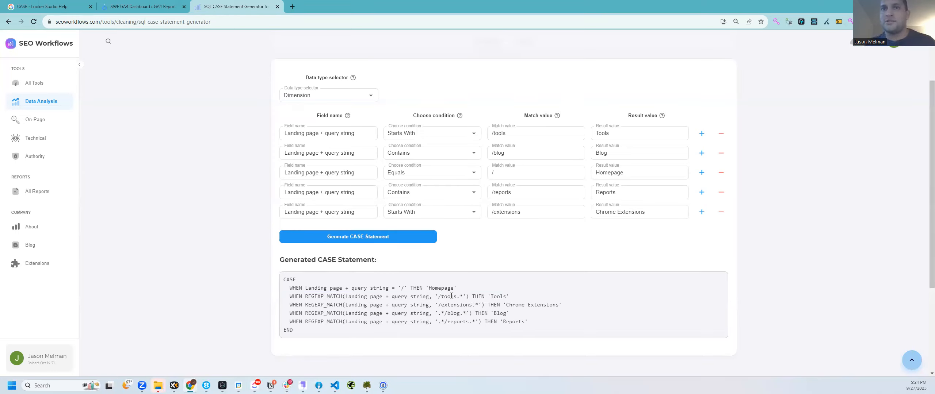
{"action": "left_click_drag", "start_coordinate": [440, 296], "coordinate": [458, 296]}
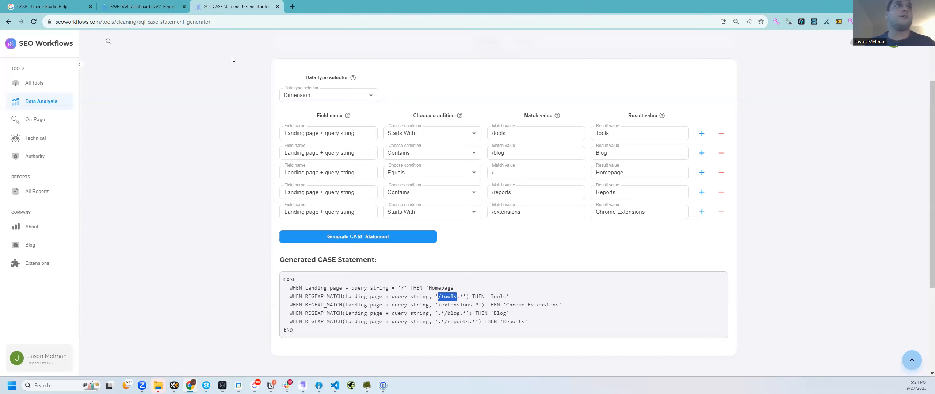
Step: Demonstrate a /blog-things example path in the page address, then undo the edit
{"action": "left_click", "coordinate": [118, 20]}
{"action": "key", "text": "ctrl+shift+Left"}
{"action": "key", "text": "Right"}
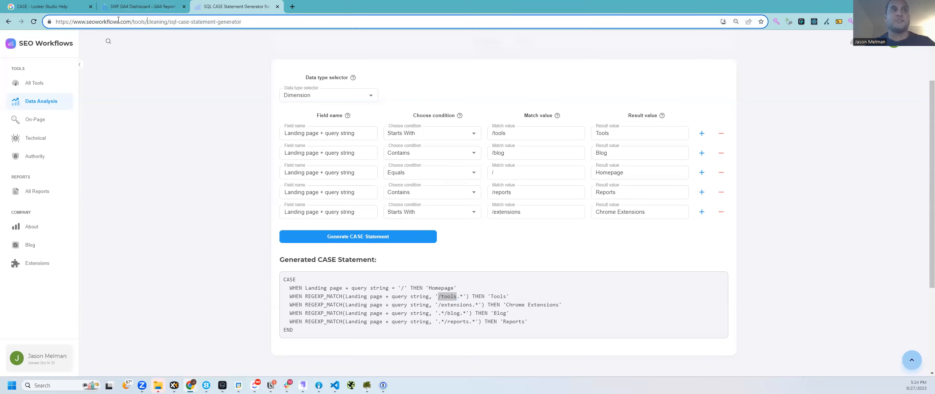
{"action": "type", "text": "blog"}
{"action": "key", "text": "ctrl+shift+Right"}
{"action": "key", "text": "ctrl+shift+Right"}
{"action": "key", "text": "ctrl+shift+Right"}
{"action": "key", "text": "ctrl+shift+Right"}
{"action": "key", "text": "ctrl+shift+Right"}
{"action": "type", "text": "/blog-things"}
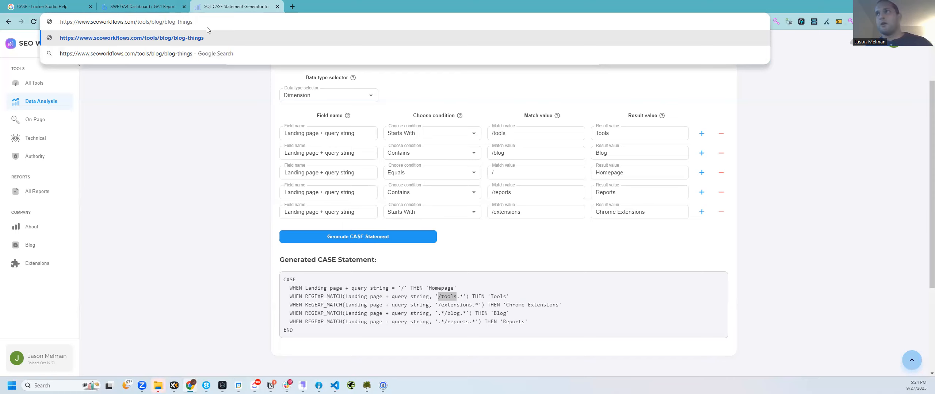
{"action": "key", "text": "ctrl+z"}
{"action": "key", "text": "ctrl+z"}
{"action": "key", "text": "ctrl+z"}
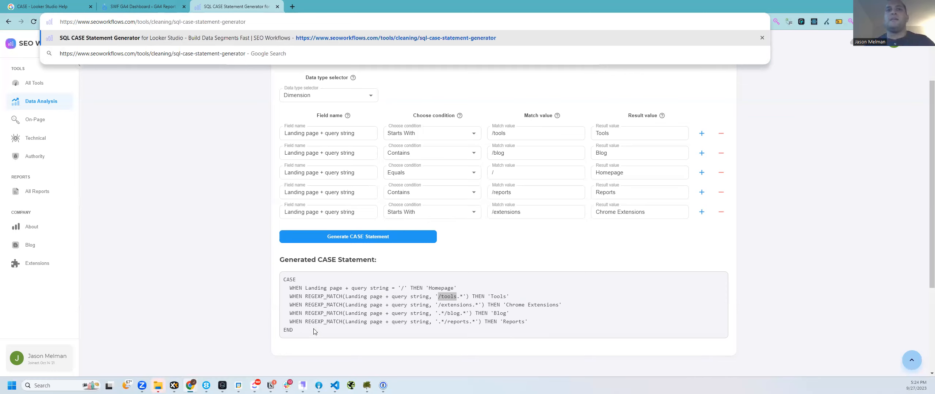
Step: Select the entire generated CASE statement, including the /tools and Homepage rules
{"action": "left_click_drag", "start_coordinate": [519, 299], "coordinate": [247, 300]}
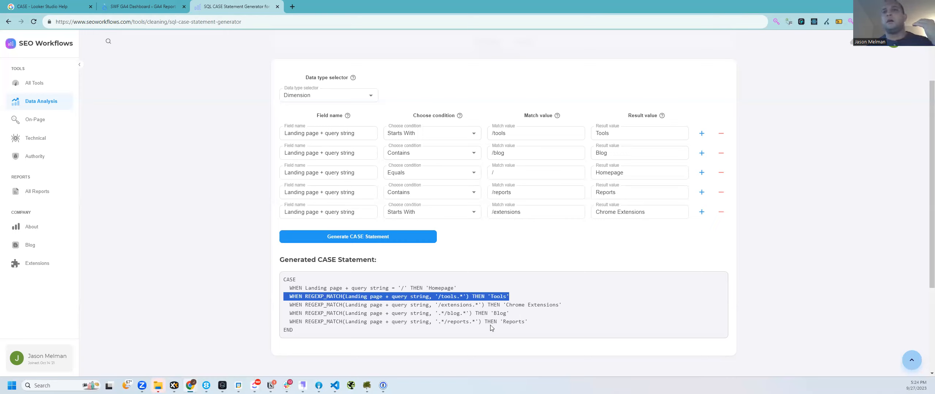
{"action": "left_click_drag", "start_coordinate": [283, 288], "coordinate": [471, 288]}
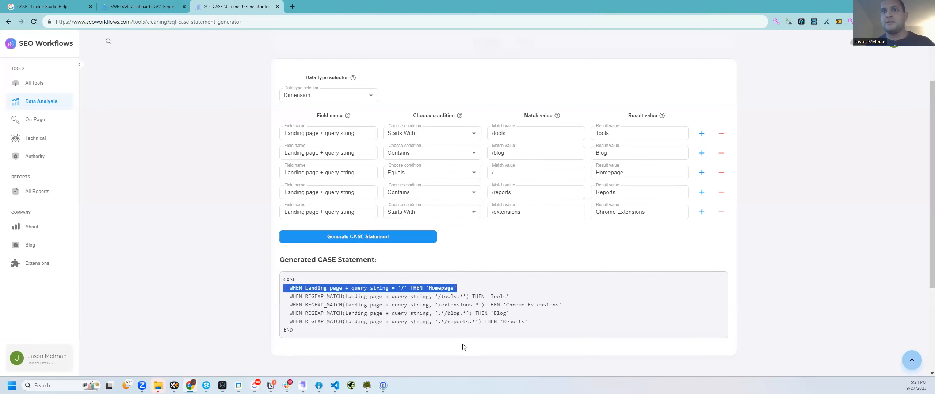
{"action": "left_click_drag", "start_coordinate": [322, 329], "coordinate": [277, 280]}
{"action": "key", "text": "ctrl+c"}
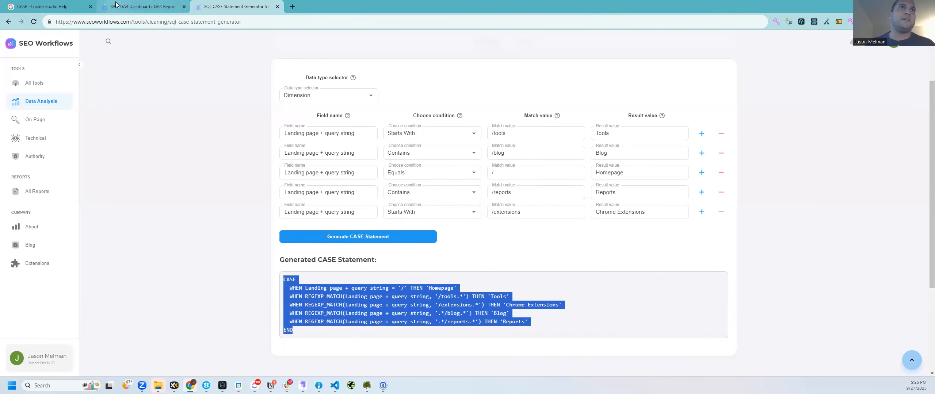
{"action": "left_click", "coordinate": [115, 5]}
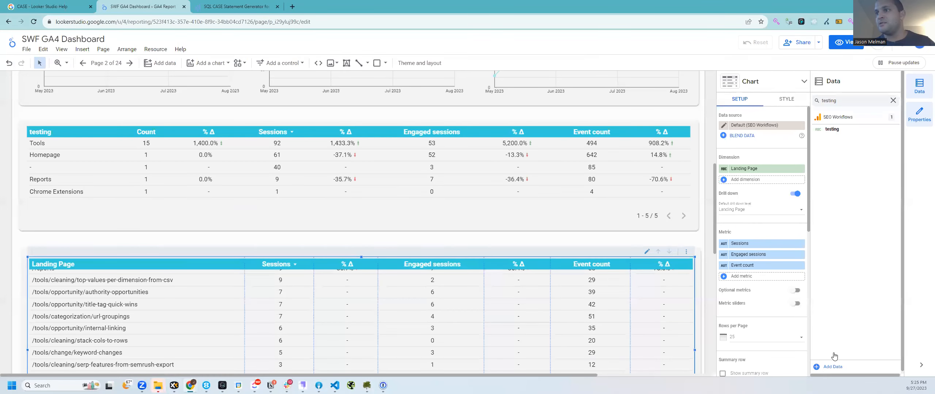
Step: Add a calculated field named 'Page Type' with the pasted CASE statement as its formula
{"action": "left_click", "coordinate": [893, 100]}
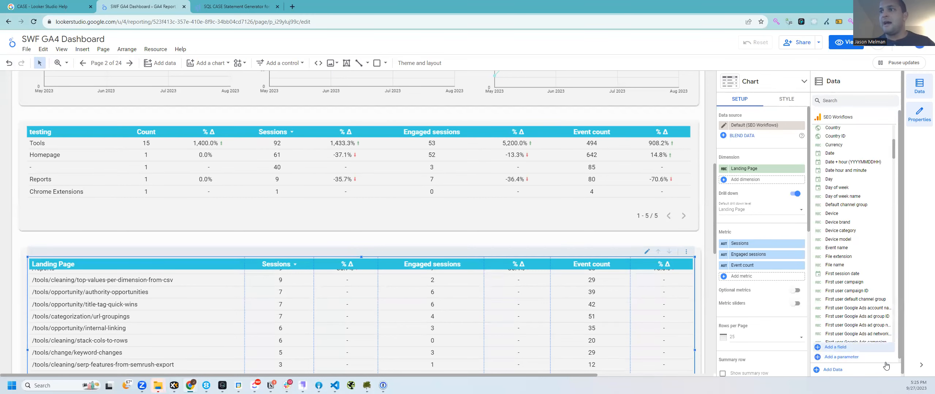
{"action": "left_click", "coordinate": [836, 347]}
{"action": "left_click", "coordinate": [205, 281]}
{"action": "key", "text": "ctrl+v"}
{"action": "left_click", "coordinate": [193, 247]}
{"action": "type", "text": "Page Type"}
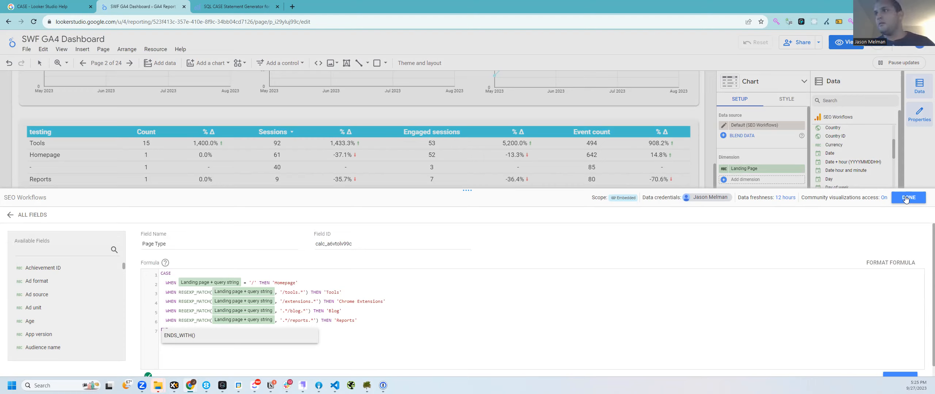
{"action": "left_click", "coordinate": [899, 375]}
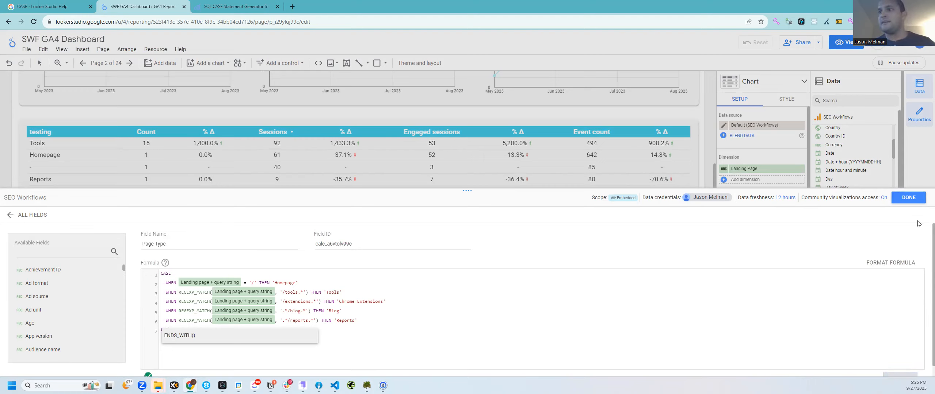
{"action": "left_click", "coordinate": [911, 196]}
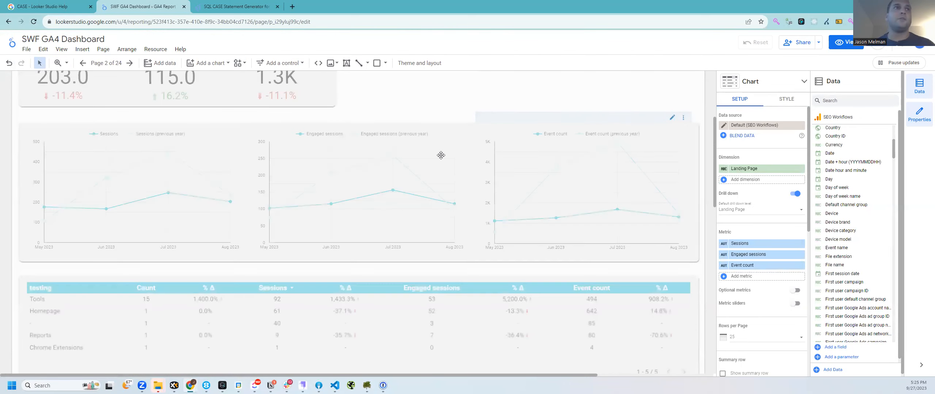
Step: Make Page Type the testing table's only dimension and cross-filter on its Tools row
{"action": "scroll", "coordinate": [98, 244], "scroll_direction": "down", "scroll_amount": 3}
{"action": "left_click", "coordinate": [99, 244]}
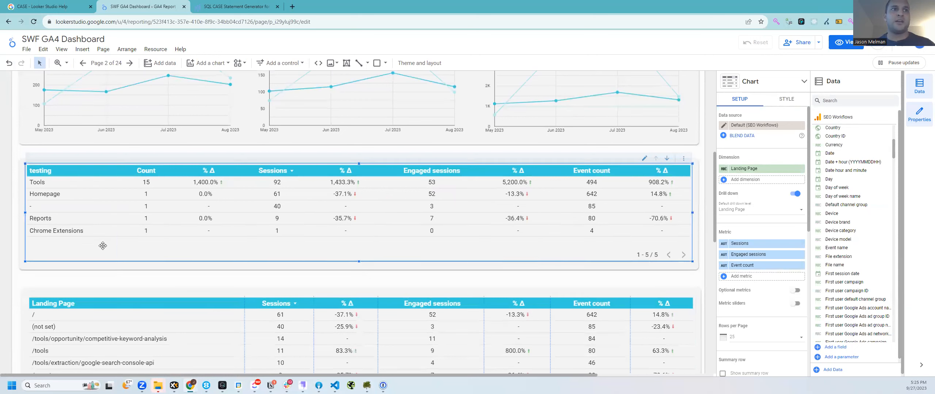
{"action": "left_click", "coordinate": [752, 169]}
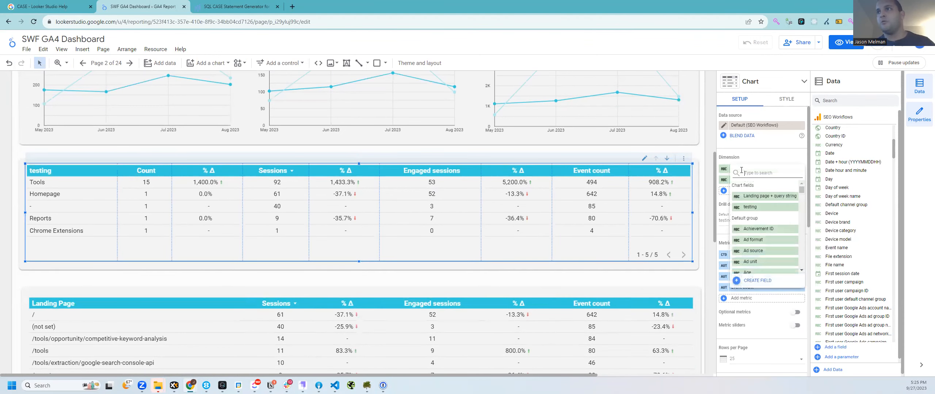
{"action": "type", "text": "page"}
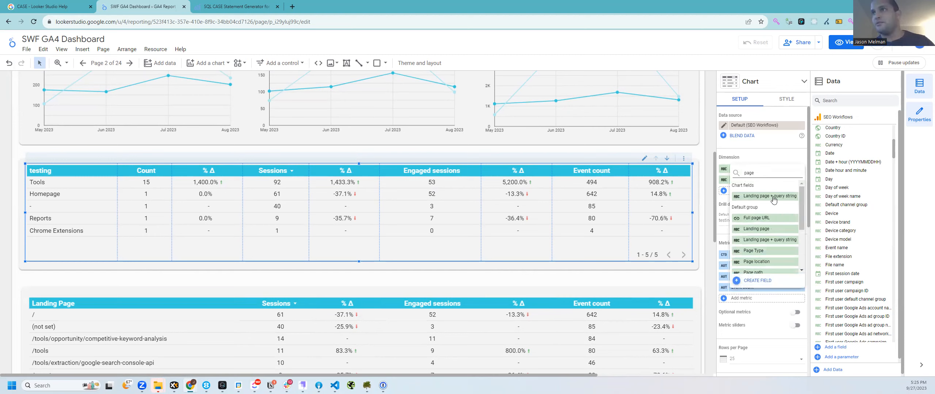
{"action": "type", "text": " type"}
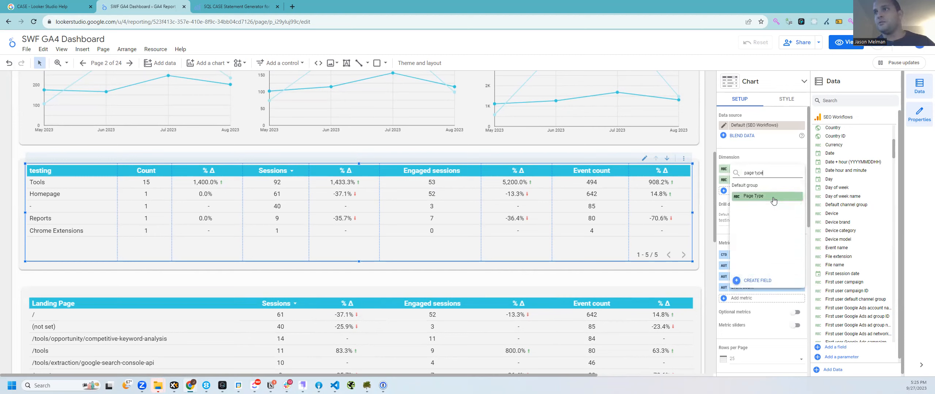
{"action": "key", "text": "Return"}
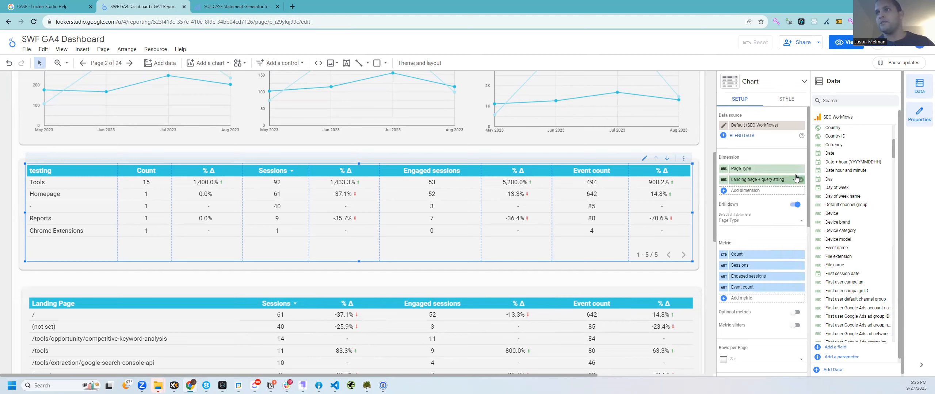
{"action": "left_click", "coordinate": [799, 179]}
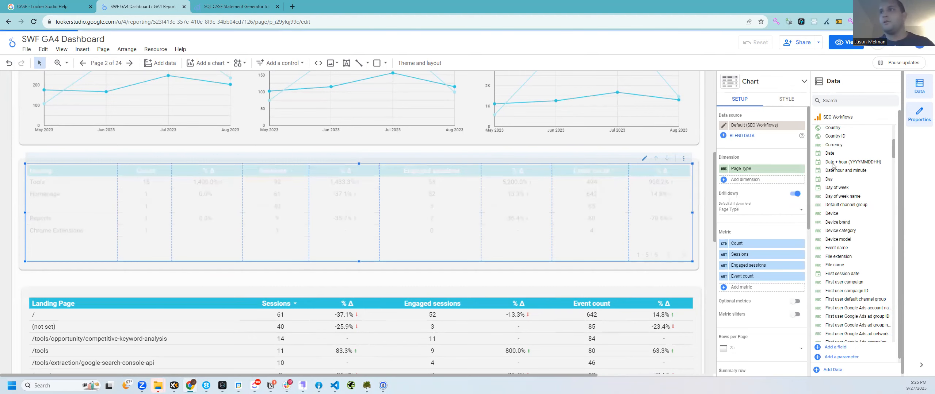
{"action": "scroll", "coordinate": [50, 159], "scroll_direction": "down", "scroll_amount": 3}
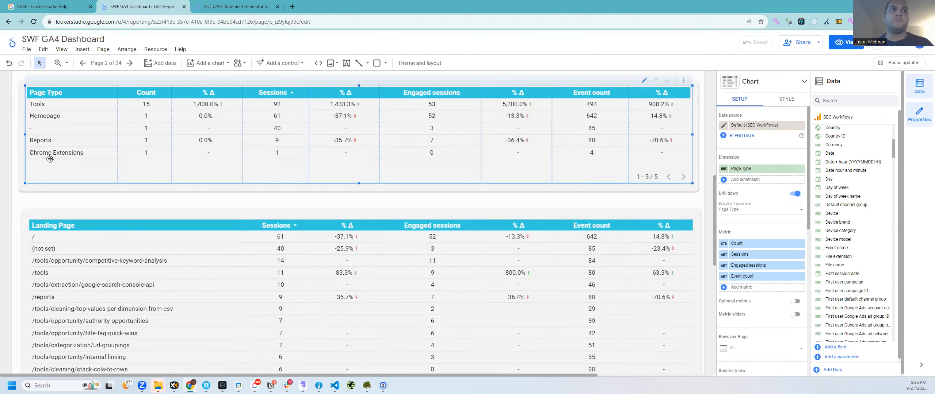
{"action": "left_click", "coordinate": [37, 106]}
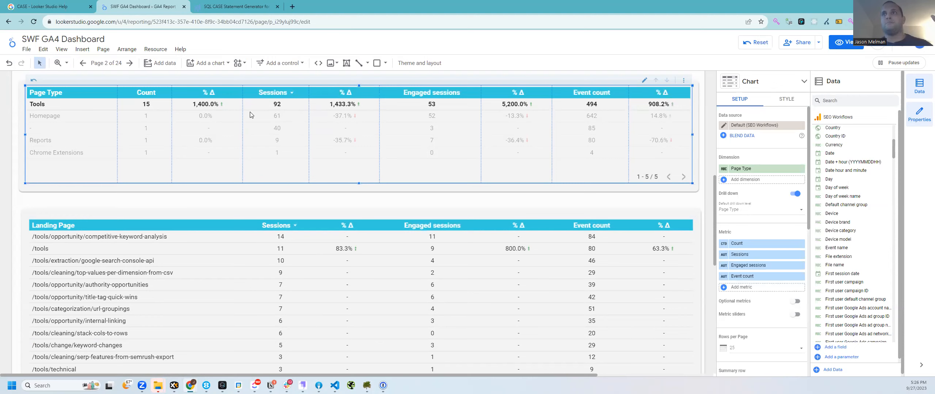
Step: Open the Authority tools category and copy 'authority' from its page address
{"action": "left_click", "coordinate": [247, 5]}
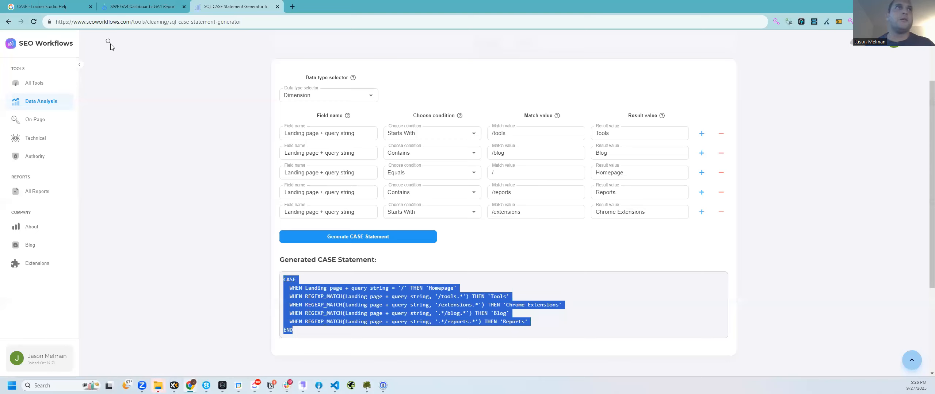
{"action": "double_click", "coordinate": [145, 21]}
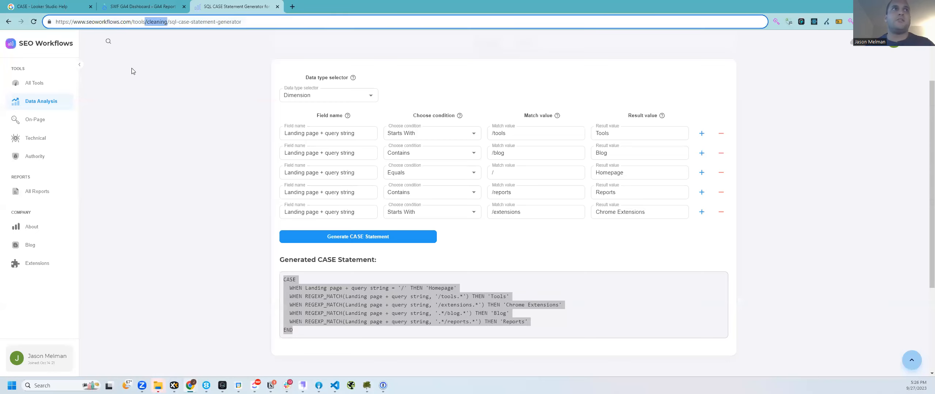
{"action": "left_click", "coordinate": [39, 90]}
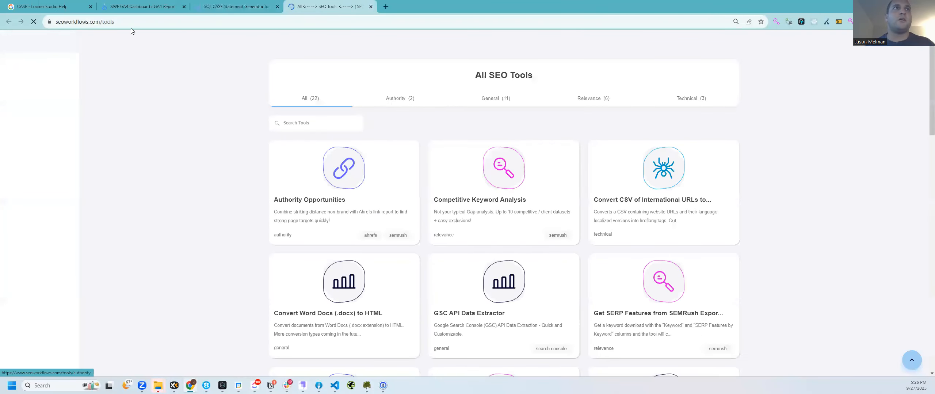
{"action": "left_click", "coordinate": [408, 102]}
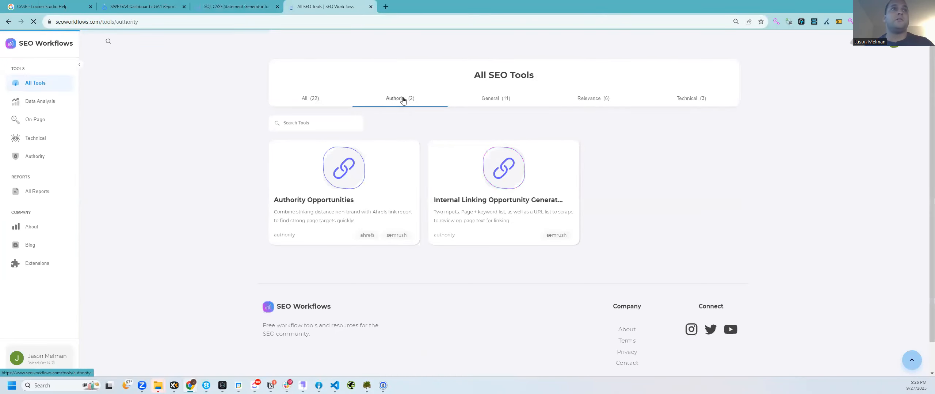
{"action": "left_click_drag", "start_coordinate": [138, 21], "coordinate": [111, 22]}
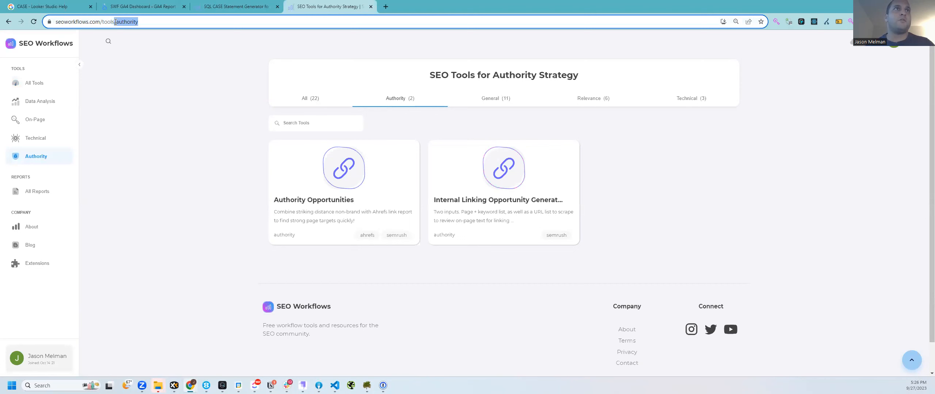
Step: Set the first rule to Contains '/authority'
{"action": "left_click", "coordinate": [242, 10]}
{"action": "left_click", "coordinate": [522, 133]}
{"action": "key", "text": "ctrl+a"}
{"action": "type", "text": "/authority"}
{"action": "left_click", "coordinate": [419, 133]}
{"action": "left_click", "coordinate": [427, 155]}
{"action": "left_click", "coordinate": [621, 138]}
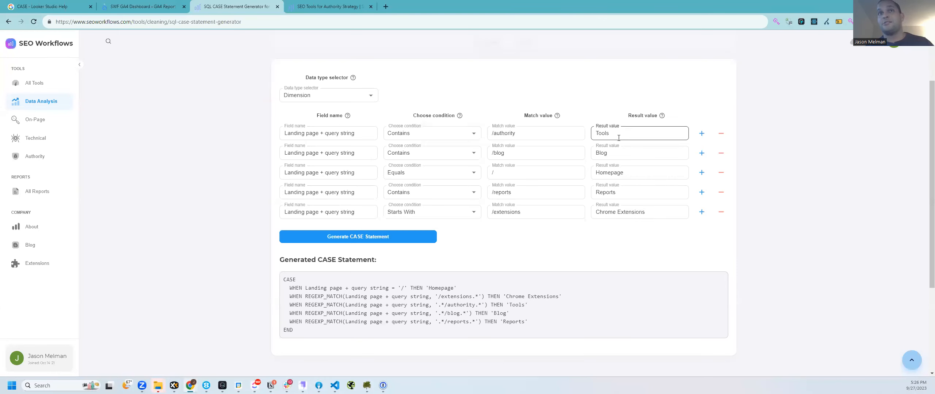
Step: Change the first rule's result value to Authority
{"action": "left_click", "coordinate": [328, 6]}
{"action": "left_click_drag", "start_coordinate": [158, 22], "coordinate": [240, 44]}
{"action": "left_click", "coordinate": [249, 6]}
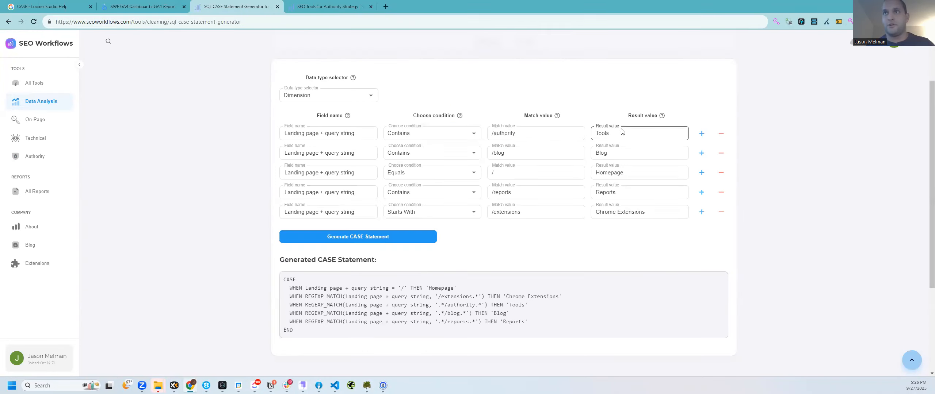
{"action": "double_click", "coordinate": [623, 130]}
{"action": "type", "text": "Authority"}
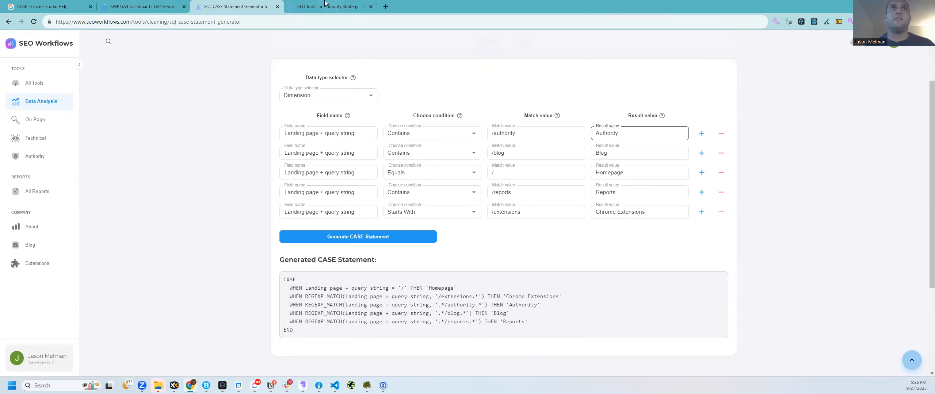
Step: Change the second rule to match /general with result Data Analysis
{"action": "left_click", "coordinate": [324, 3]}
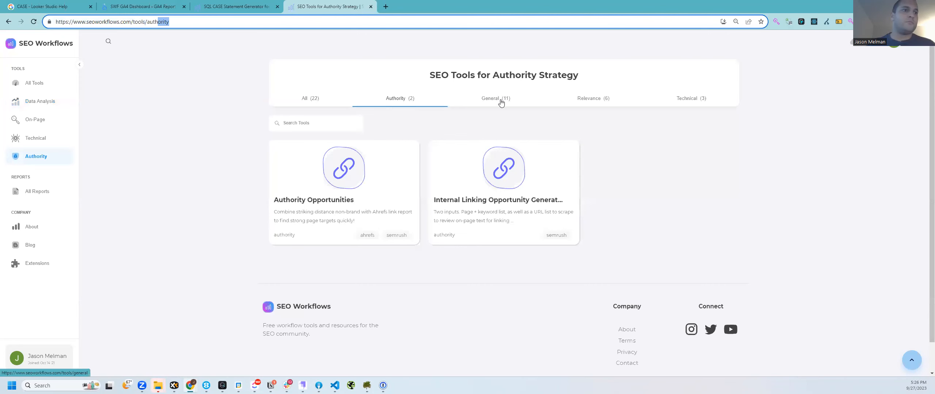
{"action": "left_click", "coordinate": [142, 6]}
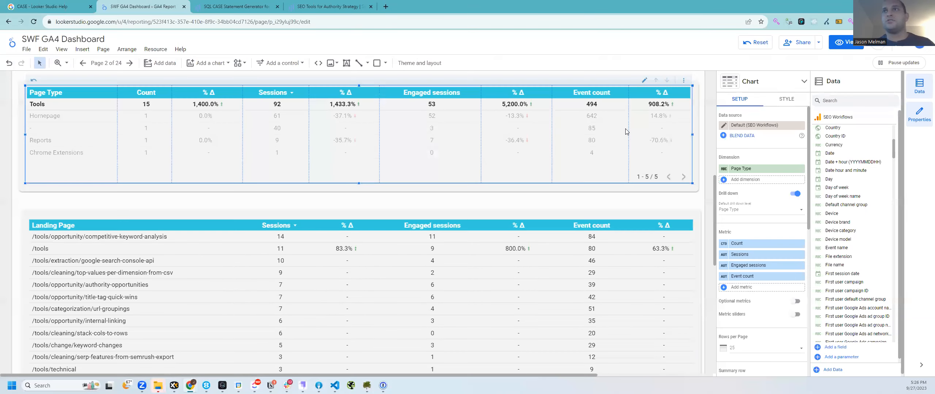
{"action": "key", "text": "ctrl+Tab"}
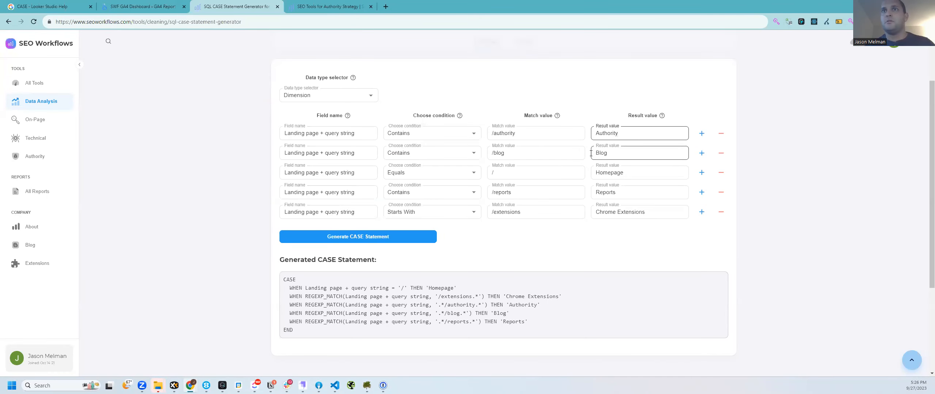
{"action": "left_click", "coordinate": [526, 149]}
{"action": "double_click", "coordinate": [527, 149]}
{"action": "type", "text": "general"}
{"action": "left_click", "coordinate": [624, 153]}
{"action": "double_click", "coordinate": [624, 153]}
{"action": "type", "text": "Data Analysis"}
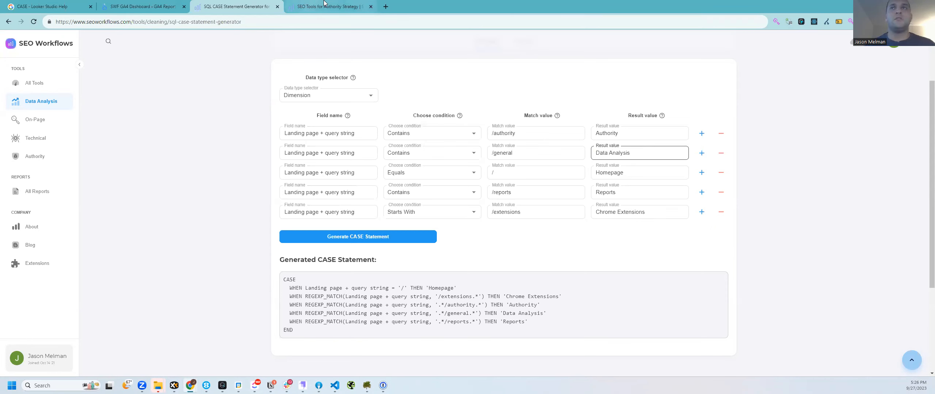
Step: Set the third rule to match /relevance with result Relevance, copied from the Relevance category URL
{"action": "left_click", "coordinate": [300, 5]}
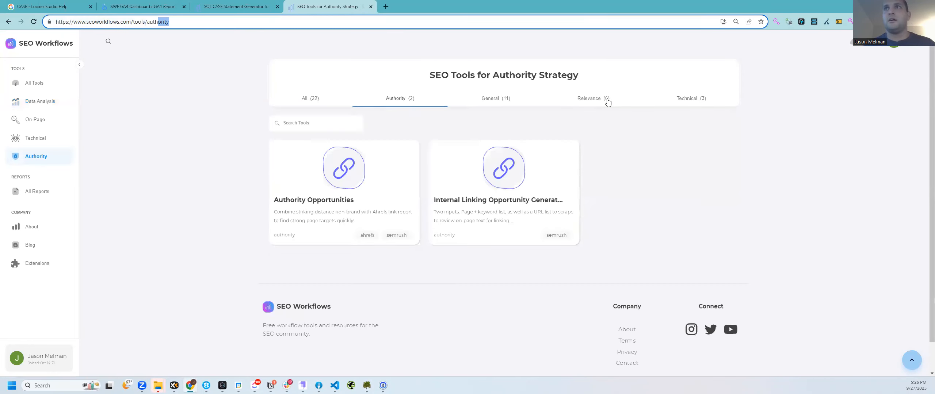
{"action": "left_click", "coordinate": [36, 120]}
{"action": "double_click", "coordinate": [138, 21]}
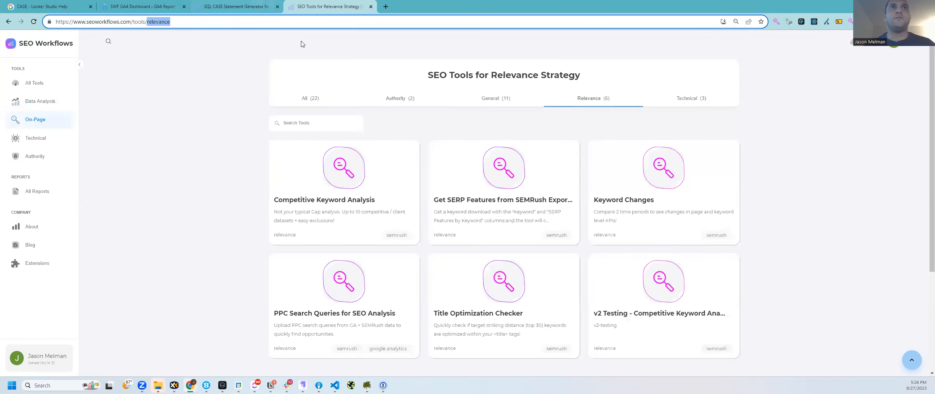
{"action": "key", "text": "ctrl+c"}
{"action": "key", "text": "ctrl+shift+Tab"}
{"action": "left_click", "coordinate": [551, 172]}
{"action": "key", "text": "ctrl+v"}
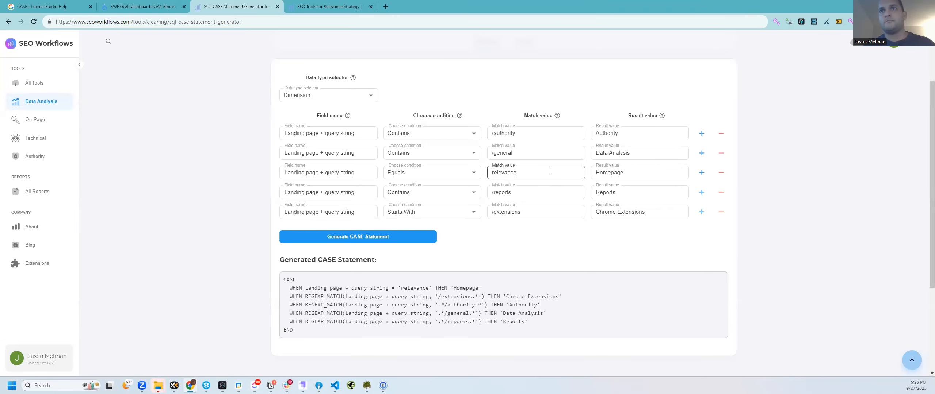
{"action": "type", "text": "/"}
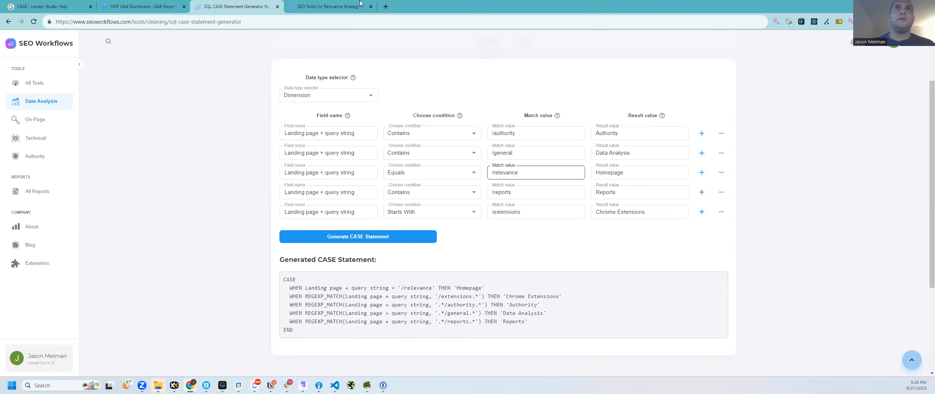
{"action": "left_click", "coordinate": [347, 10]}
{"action": "left_click", "coordinate": [230, 6]}
{"action": "double_click", "coordinate": [655, 175]}
{"action": "type", "text": "Relevance"}
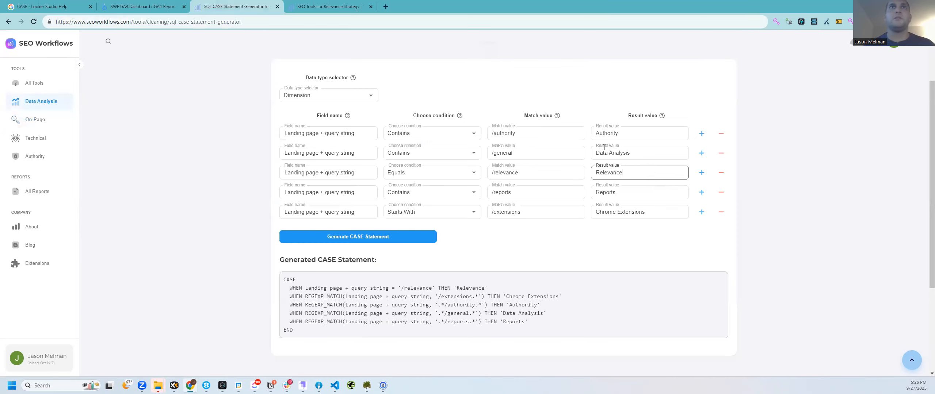
Step: Set the fourth rule to match /technical with result Technical
{"action": "left_click", "coordinate": [308, 5]}
{"action": "left_click", "coordinate": [682, 98]}
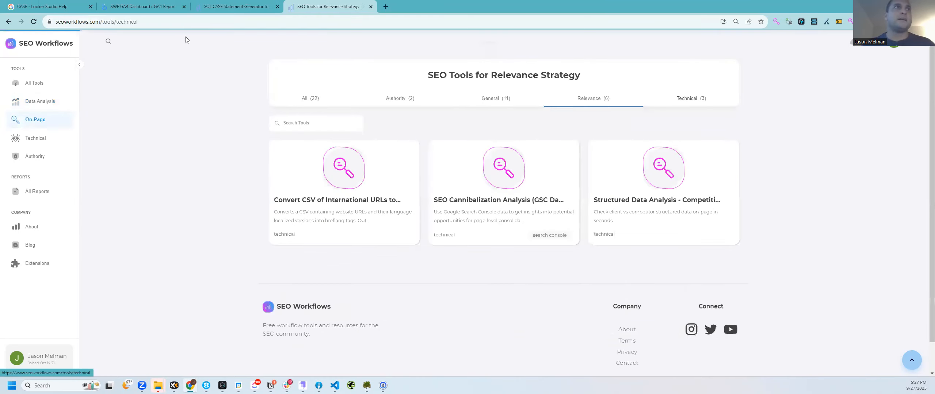
{"action": "left_click_drag", "start_coordinate": [171, 22], "coordinate": [114, 20]}
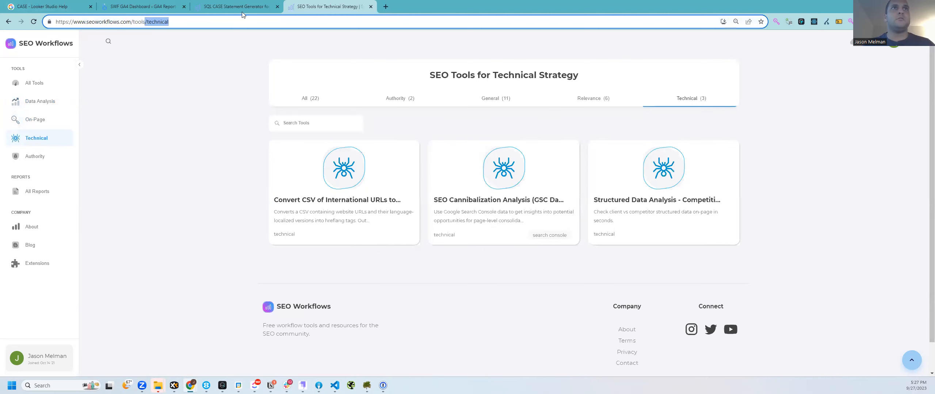
{"action": "key", "text": "ctrl+shift+Tab"}
{"action": "left_click_drag", "start_coordinate": [521, 196], "coordinate": [428, 167]}
{"action": "key", "text": "ctrl+v"}
{"action": "left_click", "coordinate": [407, 172]}
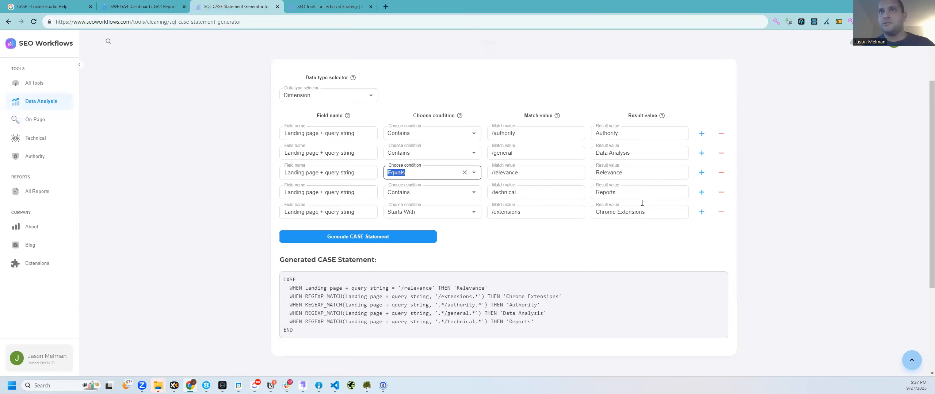
{"action": "double_click", "coordinate": [629, 195]}
{"action": "type", "text": "Technical"}
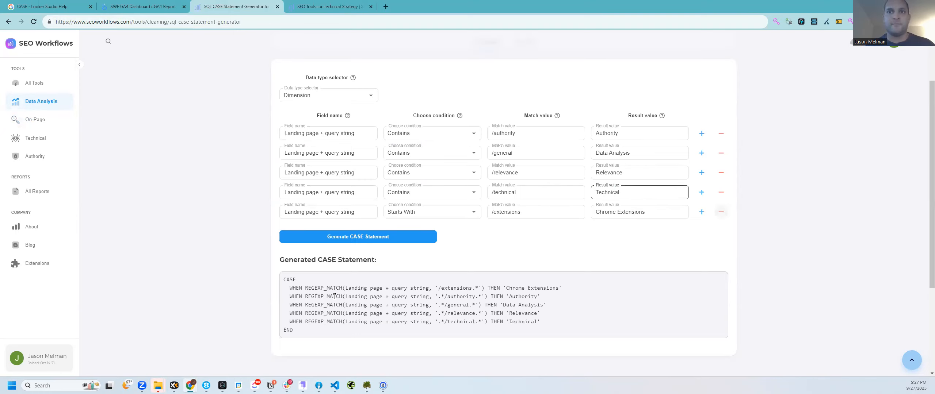
Step: Remove the /extensions rule and select the resulting four-rule CASE statement
{"action": "left_click_drag", "start_coordinate": [335, 296], "coordinate": [336, 300]}
{"action": "left_click_drag", "start_coordinate": [276, 267], "coordinate": [292, 302]}
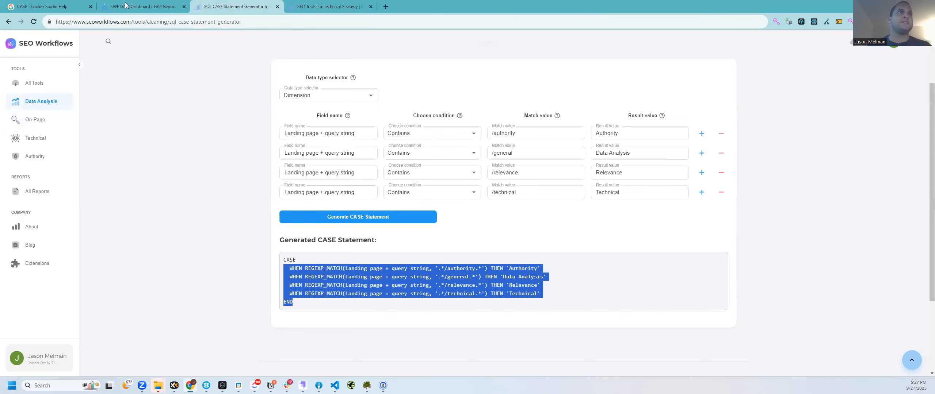
{"action": "left_click", "coordinate": [125, 5]}
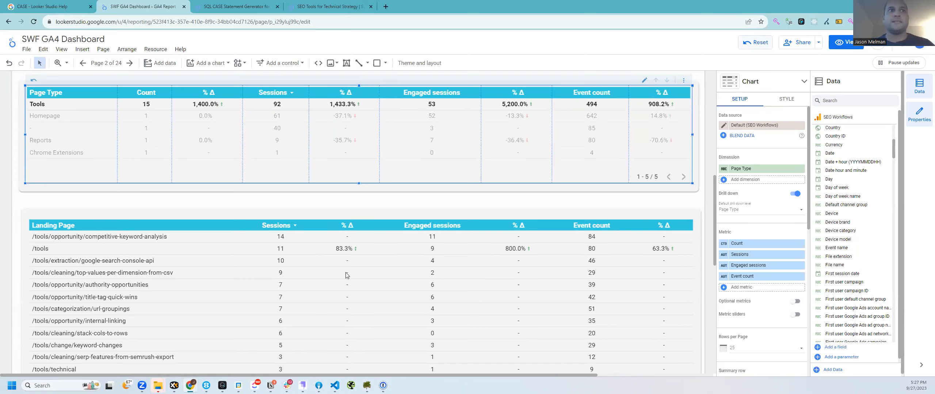
Step: Move the Landing Page table down and nudge the Page Type table up and left
{"action": "left_click_drag", "start_coordinate": [16, 203], "coordinate": [217, 287]}
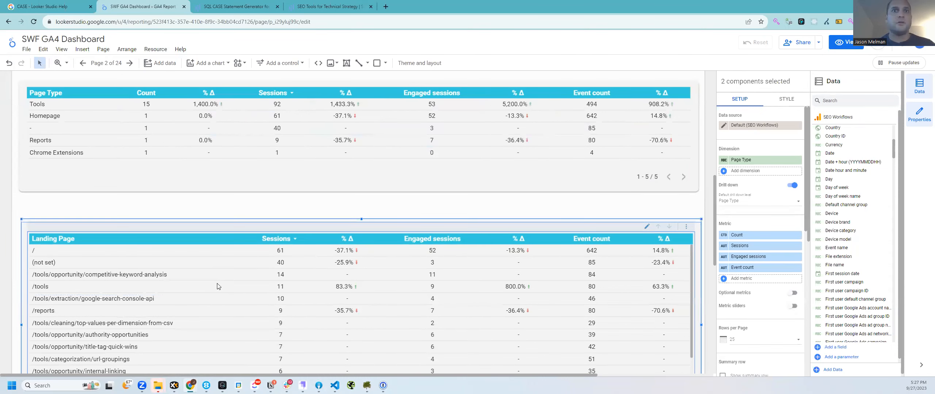
{"action": "key", "text": "Down"}
{"action": "key", "text": "Down"}
{"action": "key", "text": "Down"}
{"action": "key", "text": "Down"}
{"action": "key", "text": "Down"}
{"action": "key", "text": "Down"}
{"action": "key", "text": "Down"}
{"action": "key", "text": "Down"}
{"action": "key", "text": "Down"}
{"action": "key", "text": "Down"}
{"action": "key", "text": "Down"}
{"action": "key", "text": "Down"}
{"action": "key", "text": "Down"}
{"action": "key", "text": "Down"}
{"action": "key", "text": "Down"}
{"action": "key", "text": "Down"}
{"action": "key", "text": "Down"}
{"action": "key", "text": "Down"}
{"action": "key", "text": "Down"}
{"action": "key", "text": "Down"}
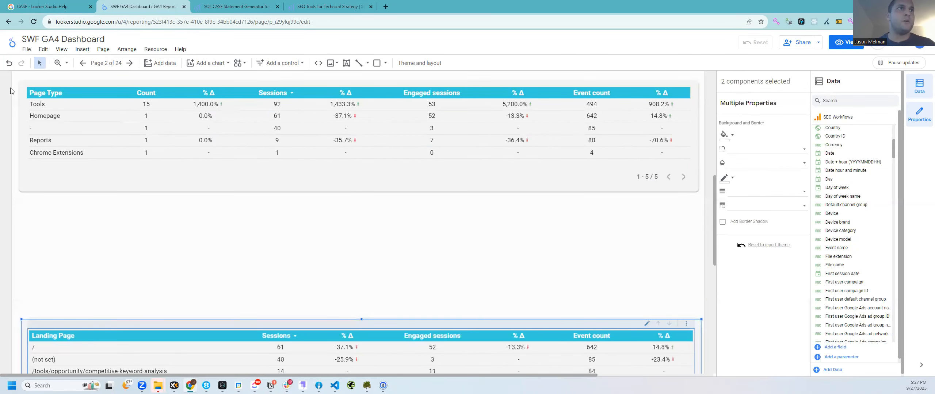
{"action": "left_click_drag", "start_coordinate": [15, 76], "coordinate": [247, 210]}
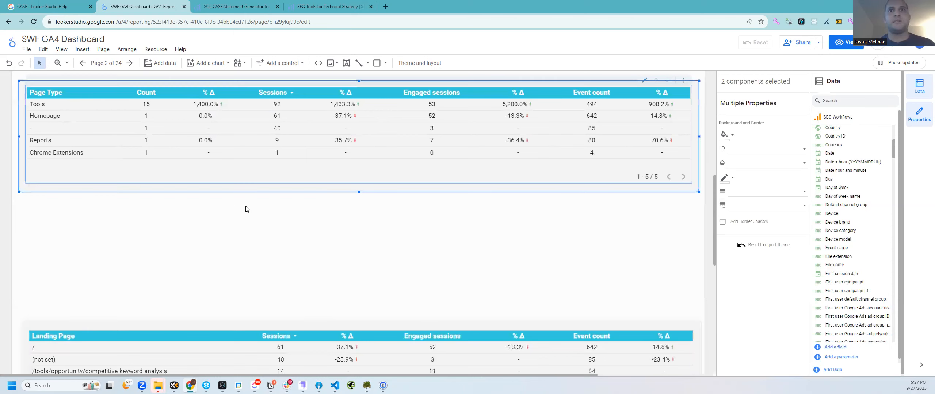
{"action": "scroll", "coordinate": [245, 207], "scroll_direction": "up", "scroll_amount": 2}
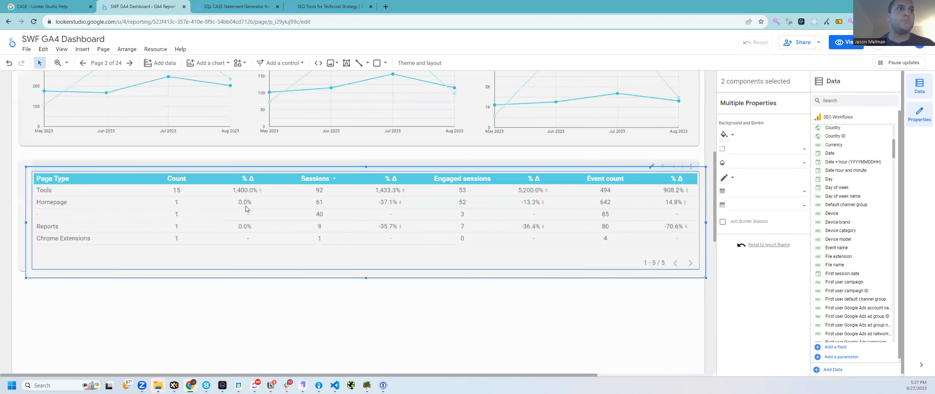
{"action": "key", "text": "Left"}
{"action": "key", "text": "Up"}
{"action": "key", "text": "Up"}
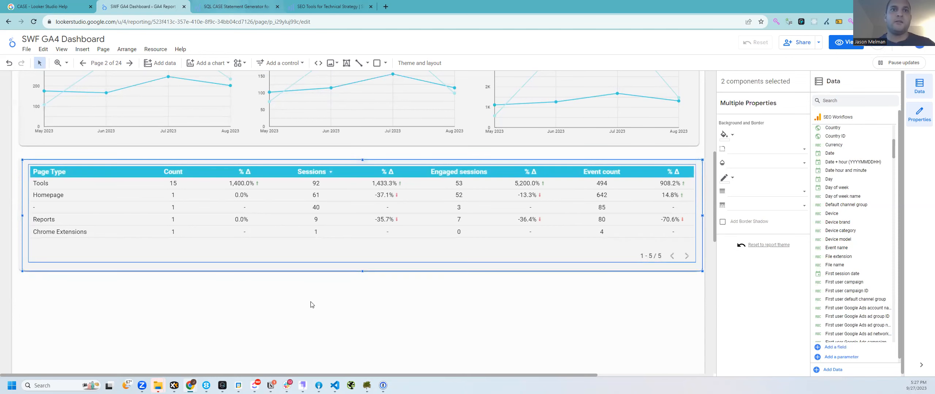
Step: Copy the full four-rule CASE statement from the generator
{"action": "key", "text": "ctrl+Tab"}
{"action": "left_click_drag", "start_coordinate": [286, 260], "coordinate": [294, 303]}
{"action": "key", "text": "ctrl+a"}
{"action": "key", "text": "ctrl+c"}
{"action": "key", "text": "ctrl+shift+Tab"}
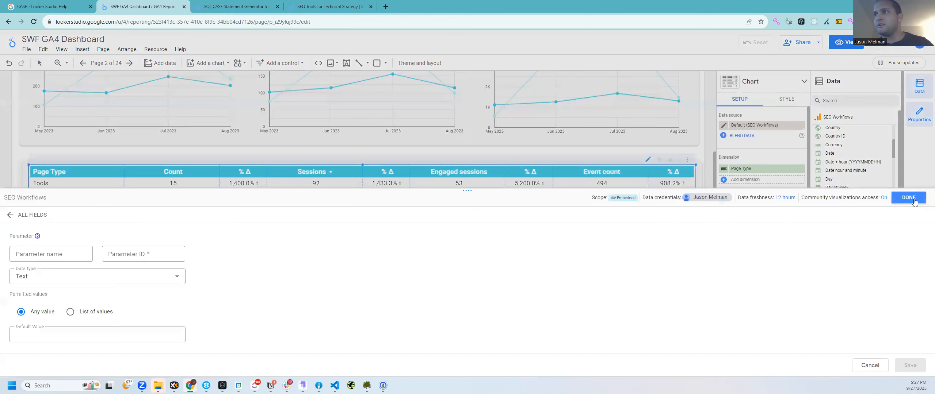
Step: Create calculated field 'Sub Type' from the pasted authority/general/relevance/technical CASE formula
{"action": "left_click", "coordinate": [914, 201]}
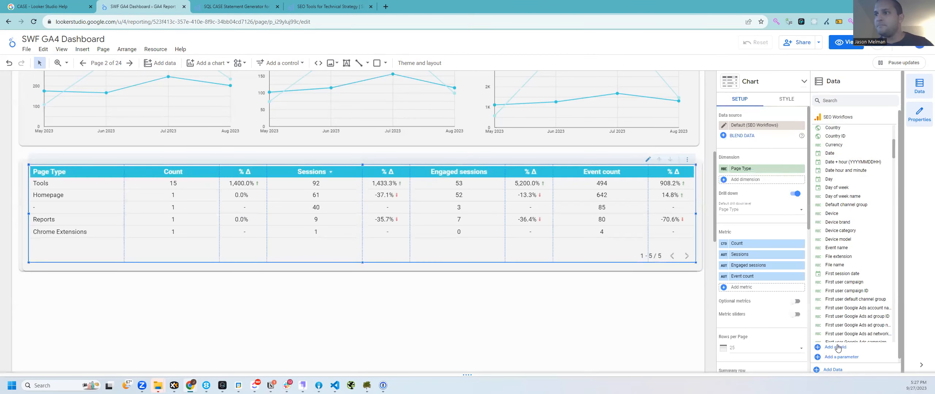
{"action": "left_click", "coordinate": [847, 347]}
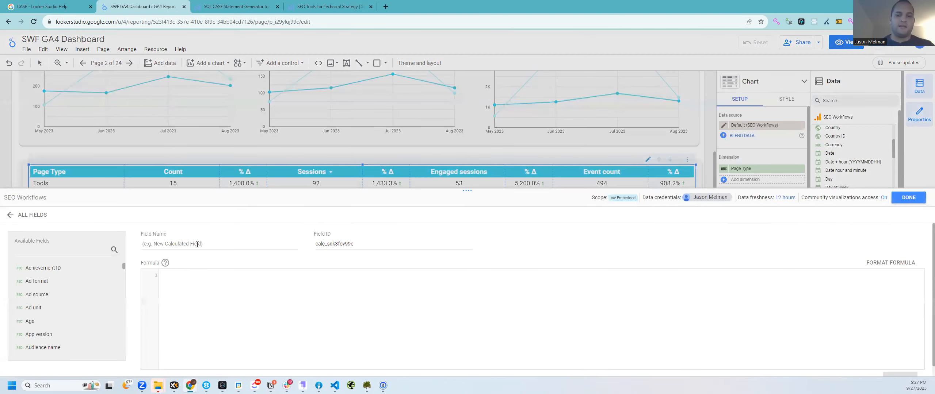
{"action": "key", "text": "ctrl+v"}
{"action": "left_click", "coordinate": [197, 244]}
{"action": "type", "text": "Sub Type"}
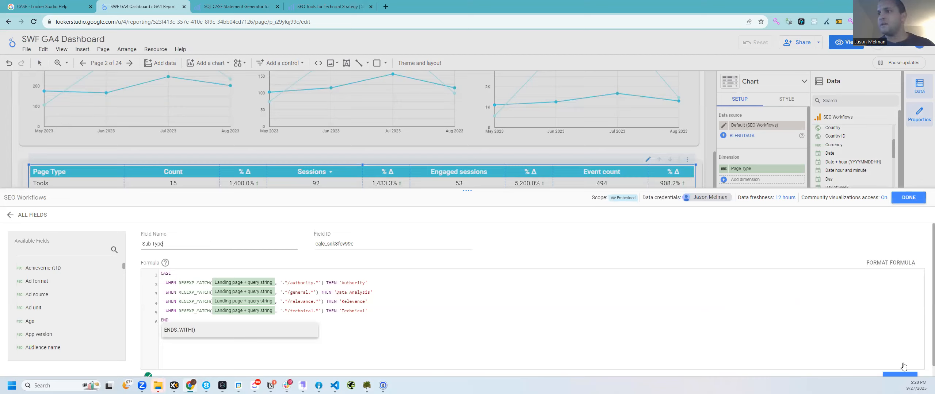
{"action": "left_click", "coordinate": [909, 196]}
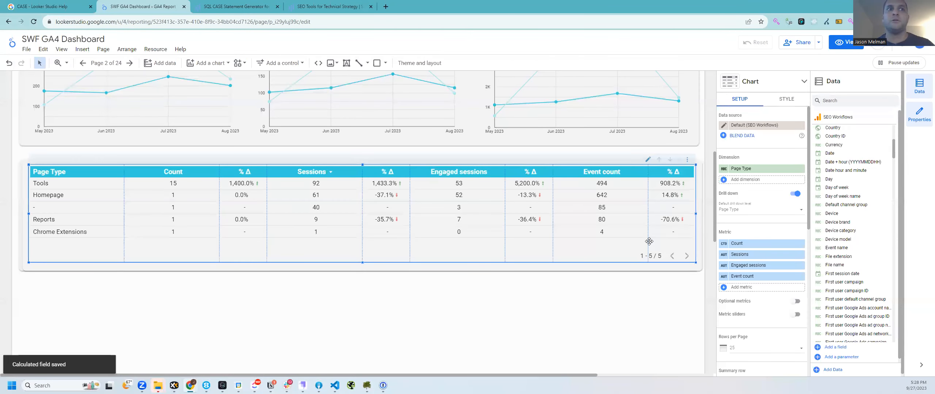
{"action": "left_click", "coordinate": [751, 171]}
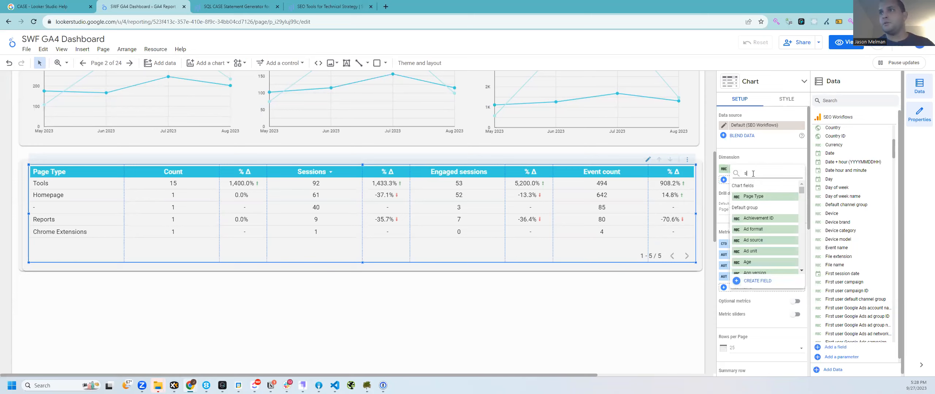
Step: Undo the Sub Type dimension change on the original Page Type table
{"action": "type", "text": "ub"}
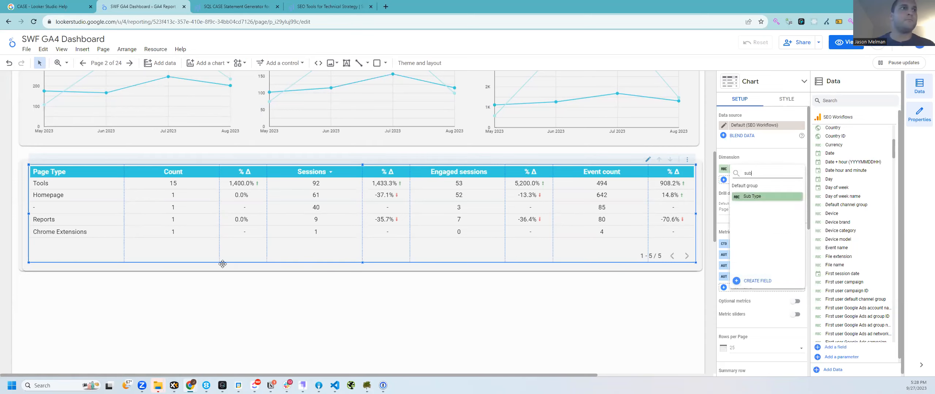
{"action": "key", "text": "Return"}
{"action": "scroll", "coordinate": [241, 299], "scroll_direction": "down", "scroll_amount": 4}
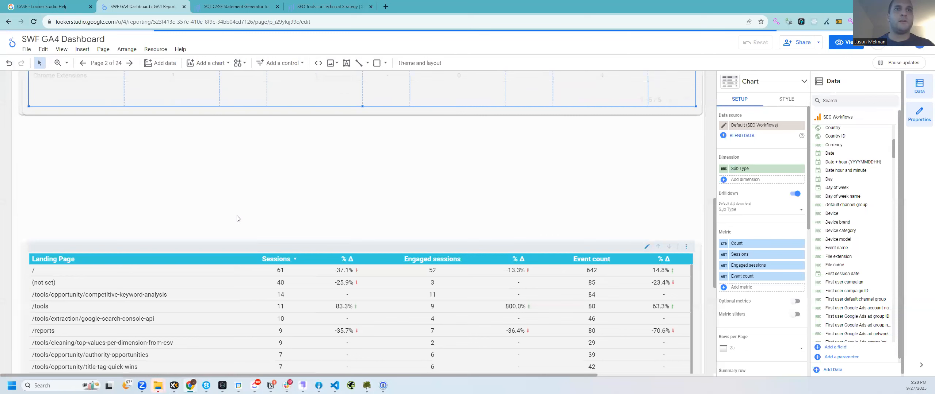
{"action": "scroll", "coordinate": [215, 234], "scroll_direction": "up", "scroll_amount": 1}
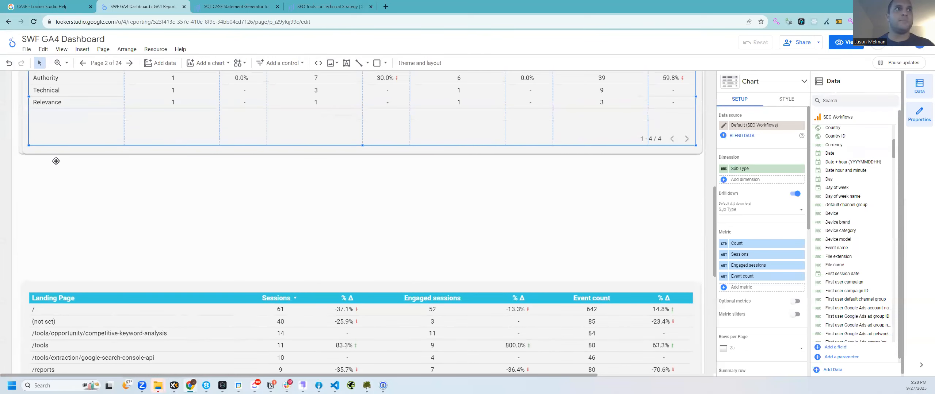
{"action": "scroll", "coordinate": [22, 146], "scroll_direction": "up", "scroll_amount": 2}
{"action": "key", "text": "ctrl+z"}
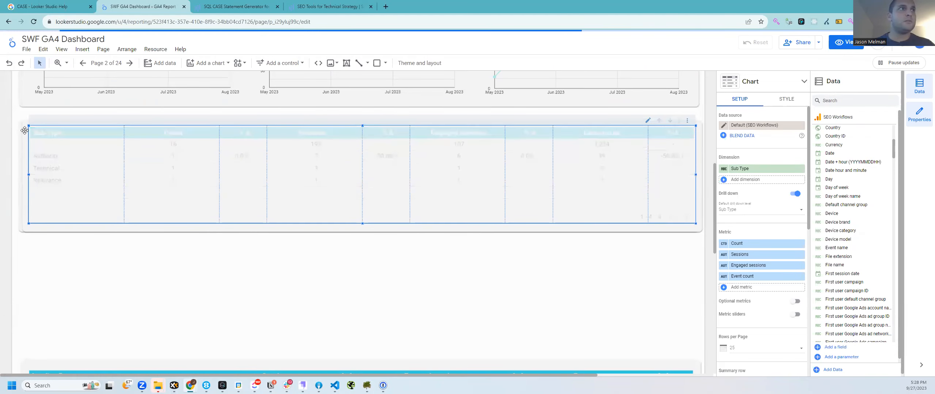
Step: Move the copied table directly below the original Page Type table
{"action": "left_click", "coordinate": [25, 130], "text": "shift"}
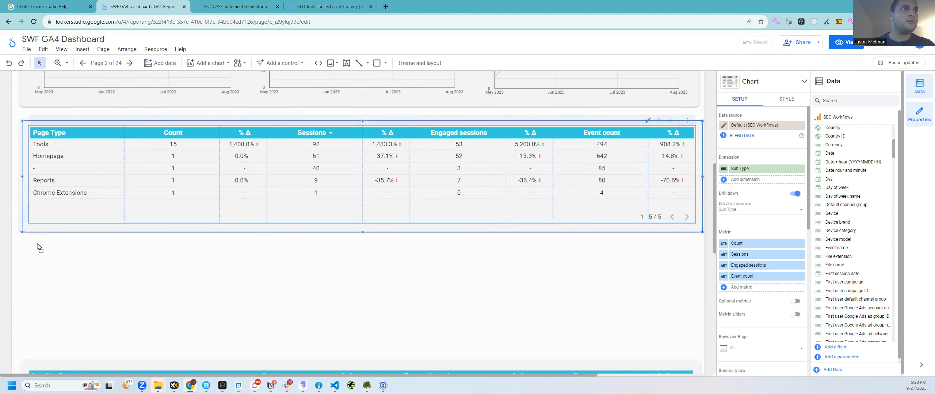
{"action": "mouse_move", "coordinate": [32, 260]}
{"action": "left_mouse_down"}
{"action": "mouse_move", "coordinate": [18, 260]}
{"action": "mouse_move", "coordinate": [27, 254]}
{"action": "left_mouse_up"}
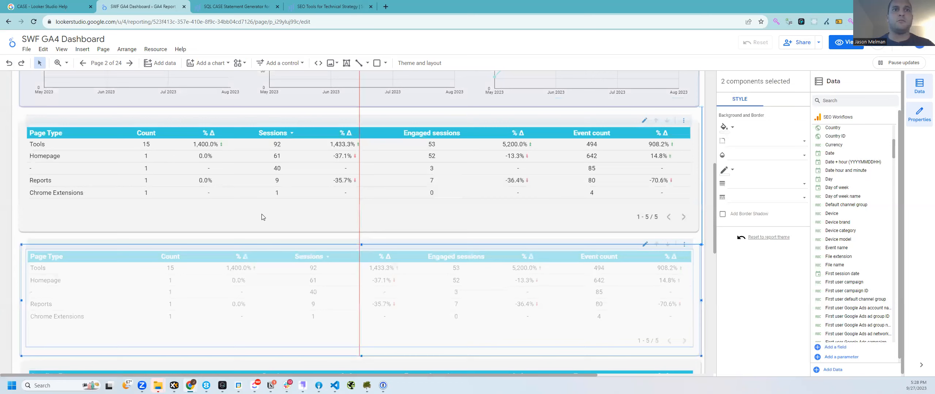
{"action": "scroll", "coordinate": [164, 253], "scroll_direction": "down", "scroll_amount": 2}
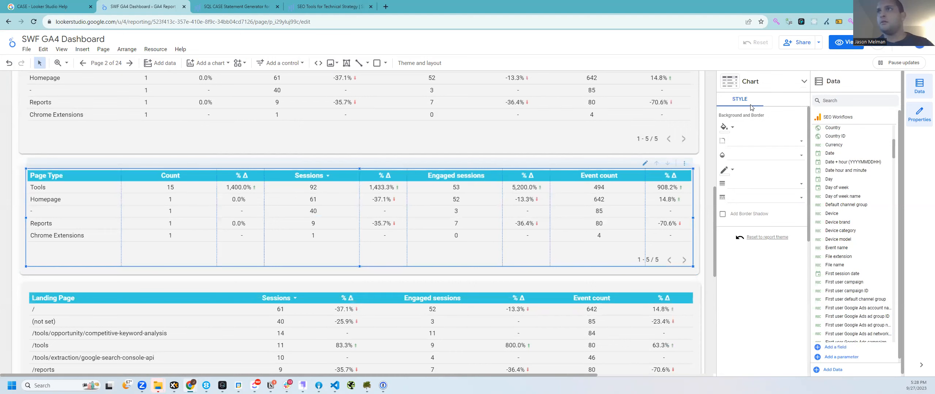
Step: Set the copied table's dimension to Sub Type
{"action": "left_click", "coordinate": [741, 97]}
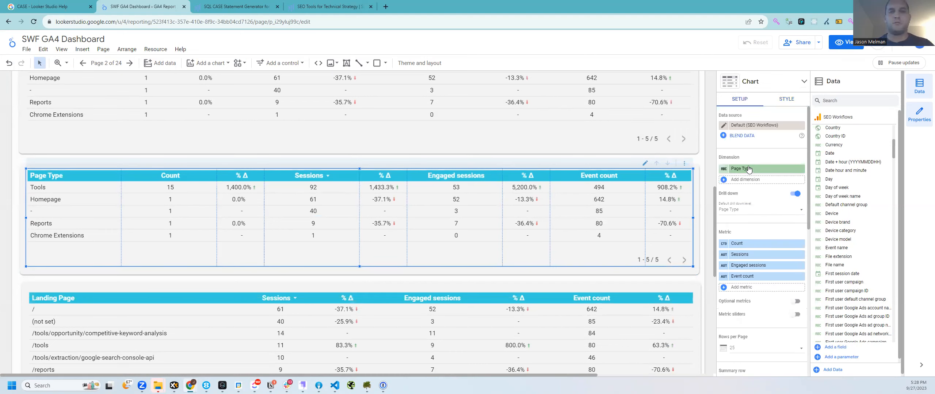
{"action": "left_click", "coordinate": [747, 168]}
{"action": "type", "text": "sub"}
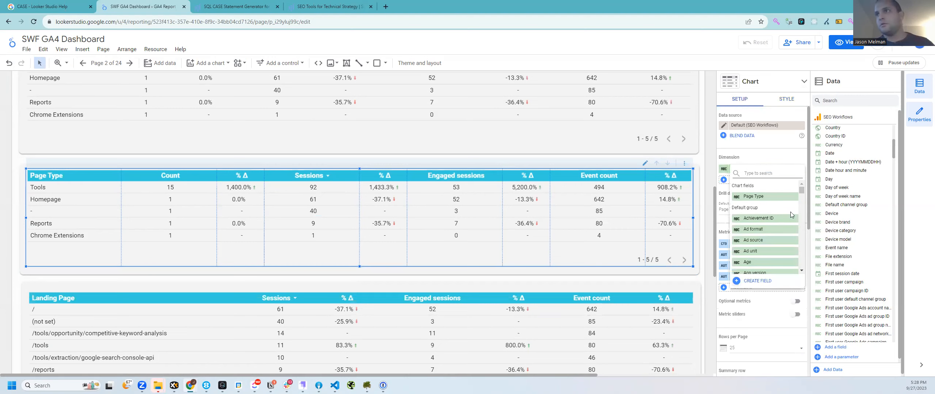
{"action": "key", "text": "Return"}
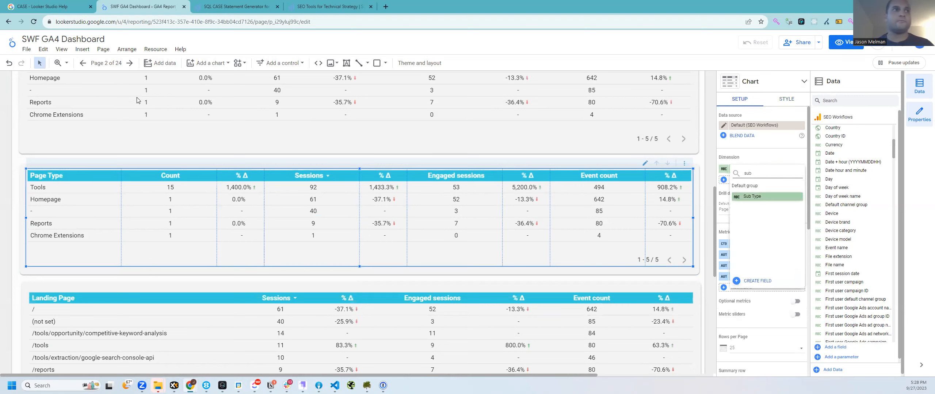
{"action": "scroll", "coordinate": [46, 198], "scroll_direction": "up", "scroll_amount": 2}
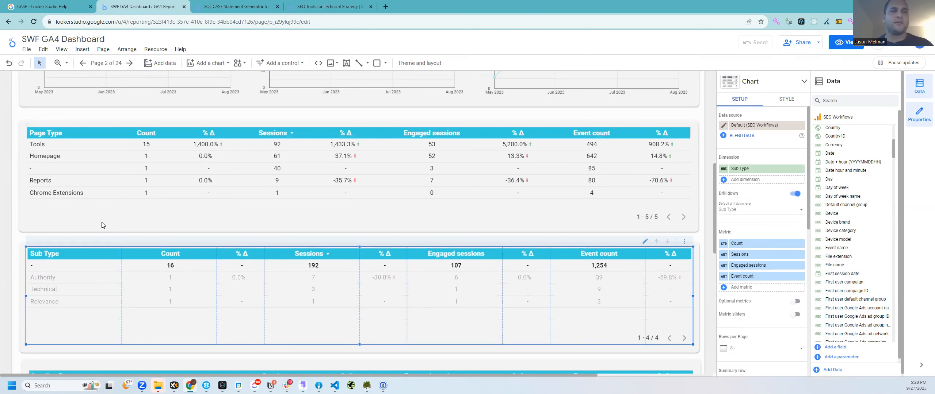
{"action": "scroll", "coordinate": [101, 226], "scroll_direction": "down", "scroll_amount": 4}
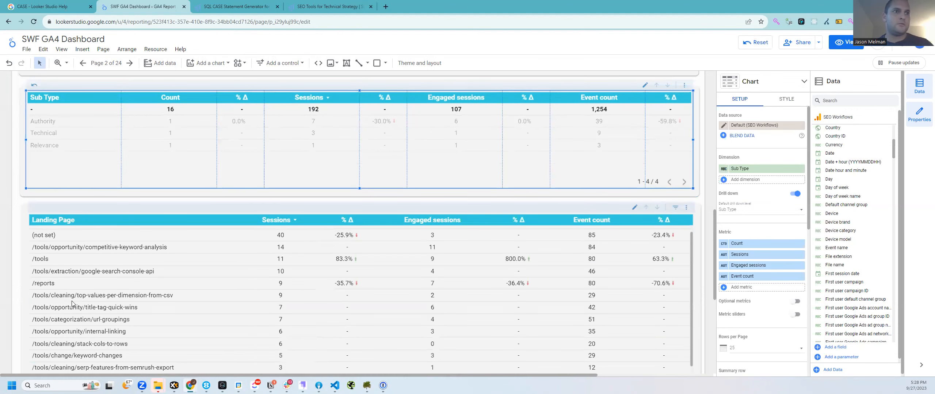
{"action": "scroll", "coordinate": [72, 303], "scroll_direction": "down", "scroll_amount": 1}
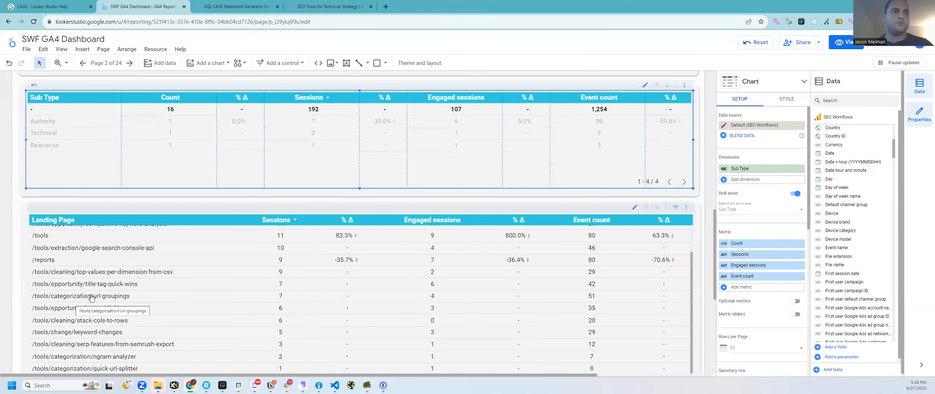
Step: Select the first WHEN line of the generated CASE statement in the generator
{"action": "left_click", "coordinate": [247, 7]}
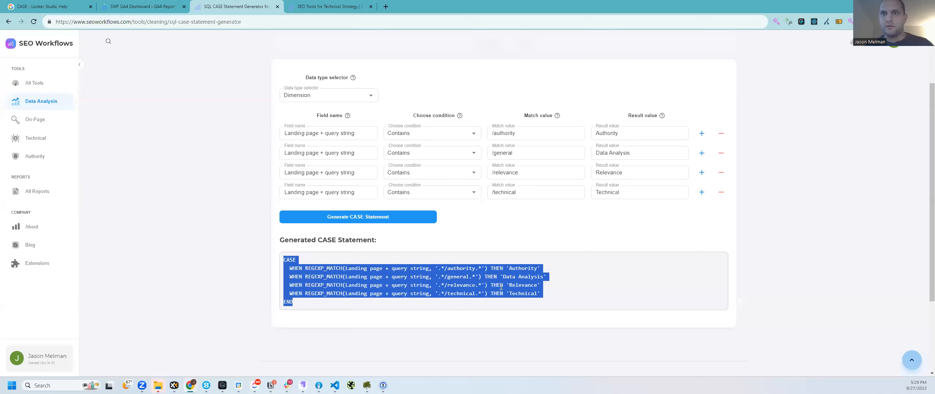
{"action": "left_click", "coordinate": [303, 266]}
{"action": "left_click_drag", "start_coordinate": [495, 269], "coordinate": [596, 272]}
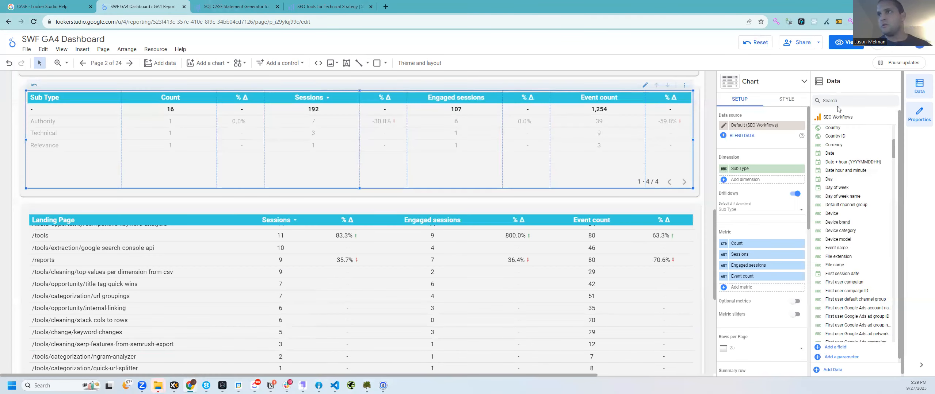
Step: Search the Data panel for Sub Type and review its CASE formula
{"action": "left_click", "coordinate": [837, 100]}
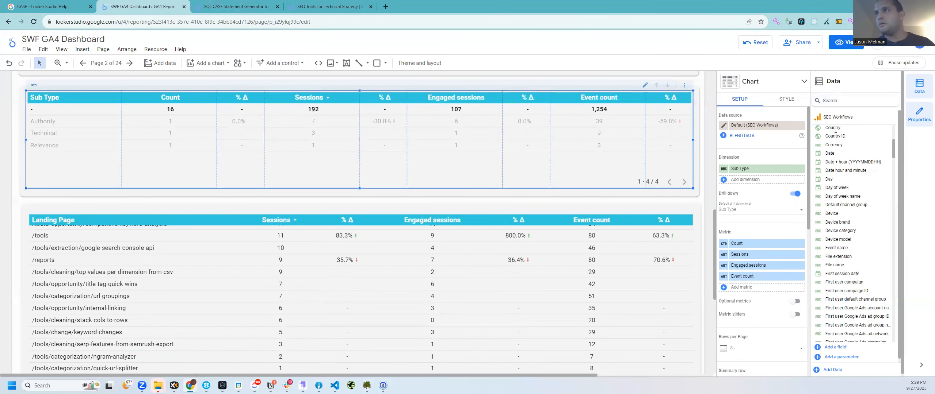
{"action": "type", "text": "sub"}
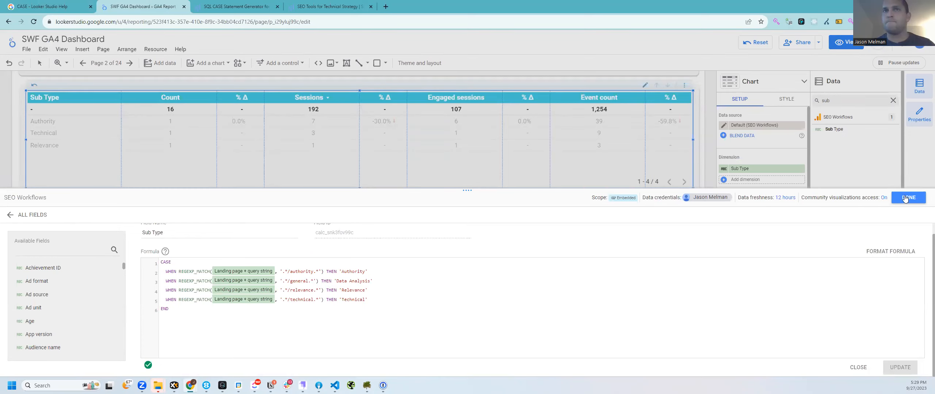
{"action": "left_click", "coordinate": [264, 170]}
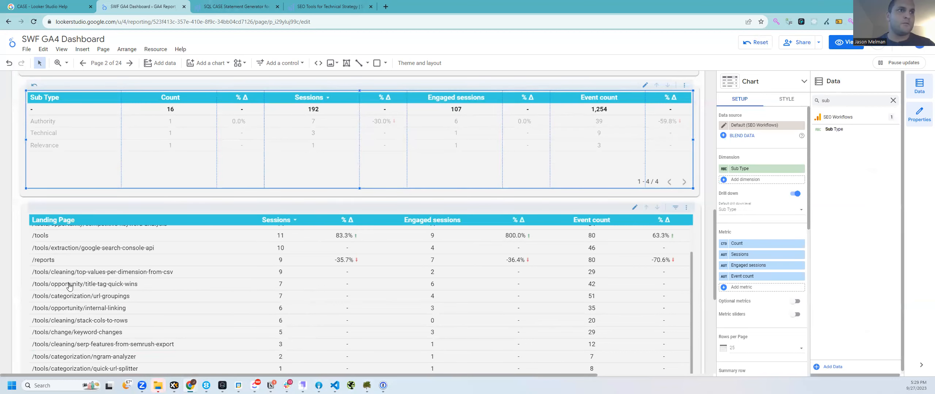
{"action": "scroll", "coordinate": [85, 285], "scroll_direction": "down", "scroll_amount": 2}
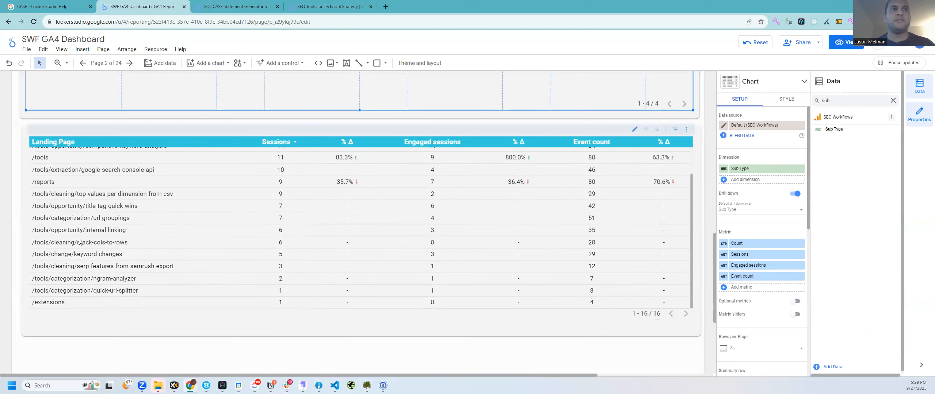
{"action": "scroll", "coordinate": [89, 248], "scroll_direction": "up", "scroll_amount": 2}
{"action": "scroll", "coordinate": [76, 272], "scroll_direction": "up", "scroll_amount": 2}
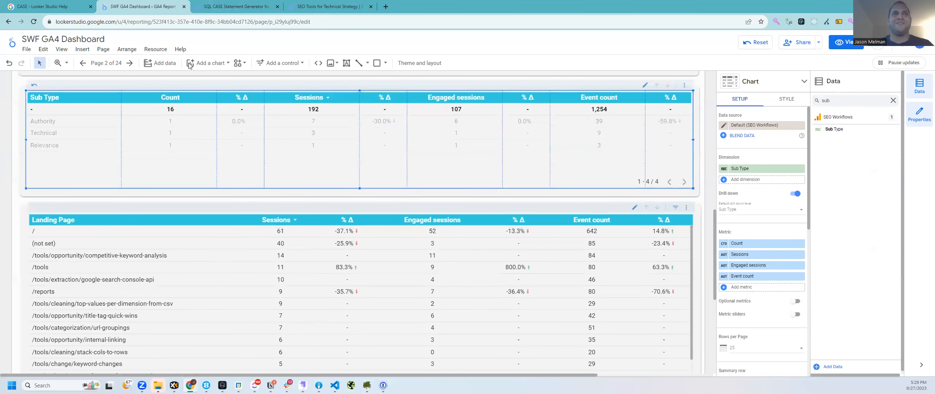
{"action": "left_click", "coordinate": [331, 6]}
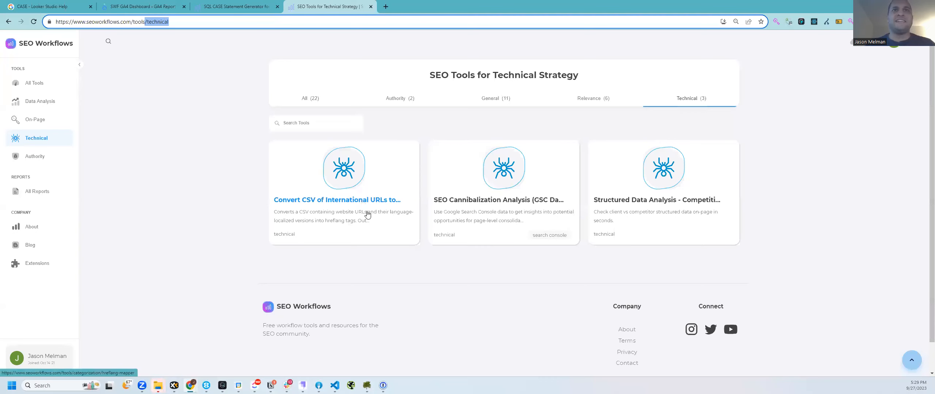
Step: Copy the first tool's link, then set row one to categorization → Categorization
{"action": "right_click", "coordinate": [363, 207]}
{"action": "left_click", "coordinate": [404, 250]}
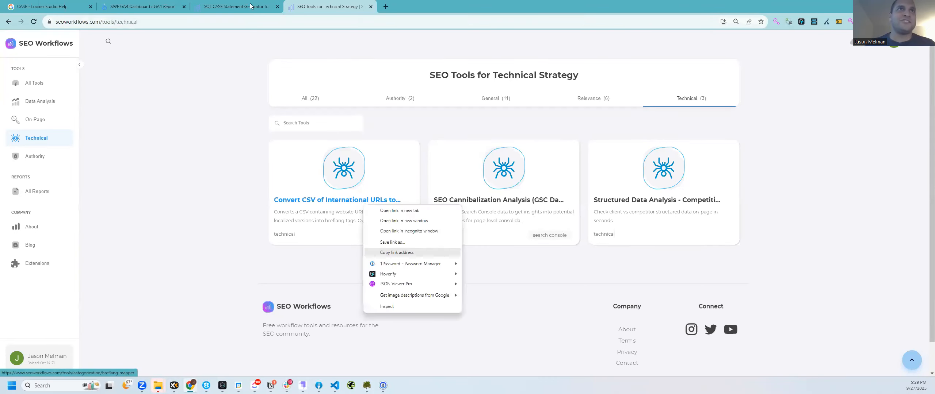
{"action": "key", "text": "ctrl+shift+Tab"}
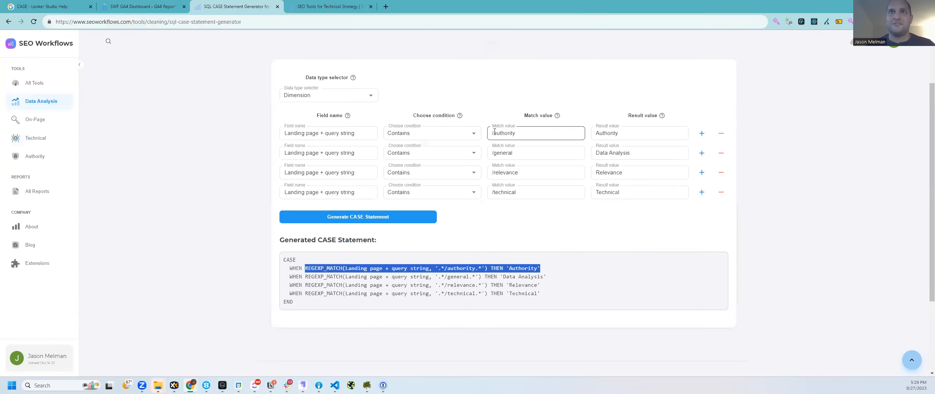
{"action": "double_click", "coordinate": [494, 133]}
{"action": "type", "text": "categorization"}
{"action": "key", "text": "Tab"}
{"action": "type", "text": "Categorization"}
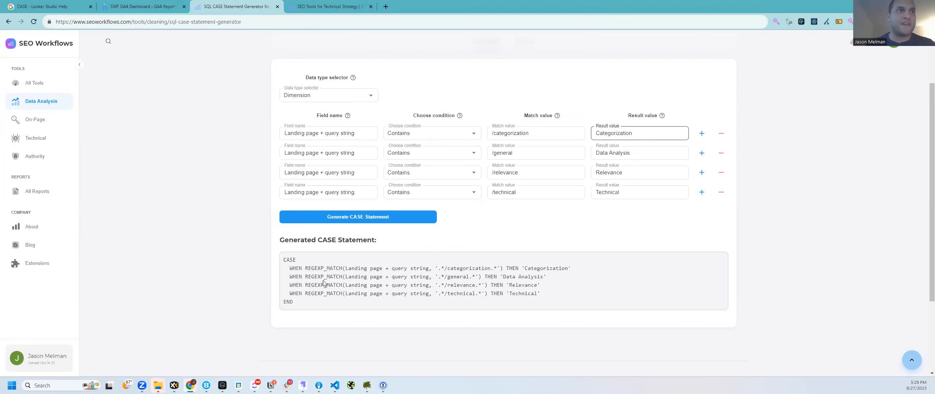
Step: Change the second row's match value from general to extraction
{"action": "key", "text": "ctrl+shift+Tab"}
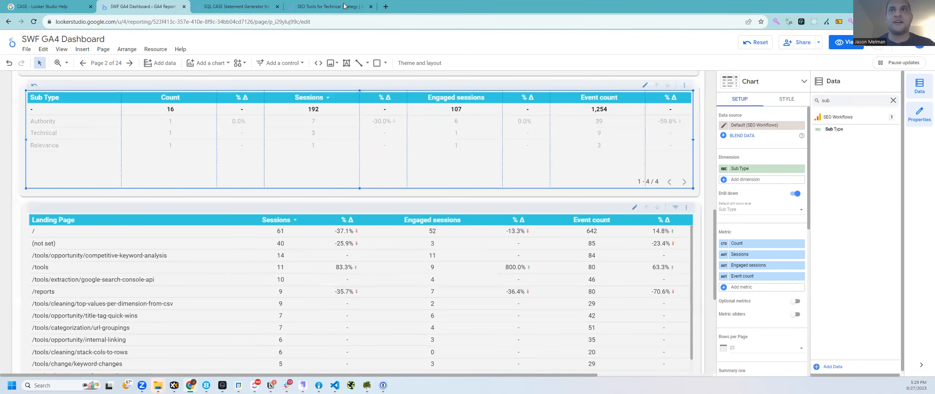
{"action": "left_click", "coordinate": [295, 11]}
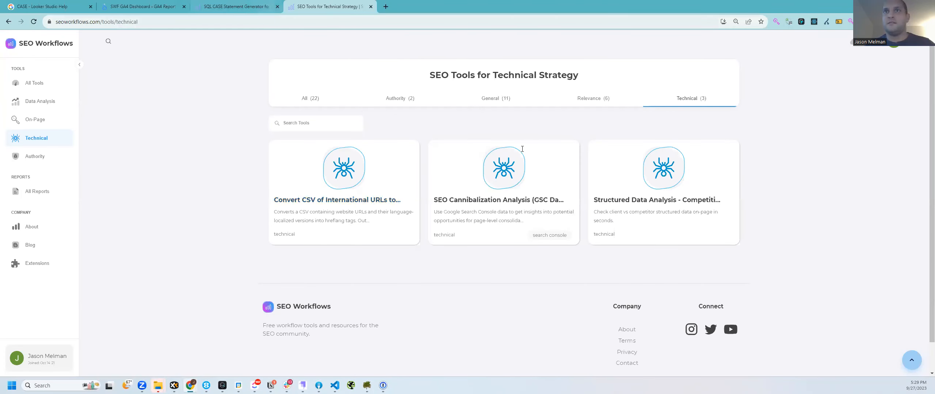
{"action": "key", "text": "ctrl+shift+Tab"}
{"action": "double_click", "coordinate": [522, 149]}
{"action": "type", "text": "Extraction"}
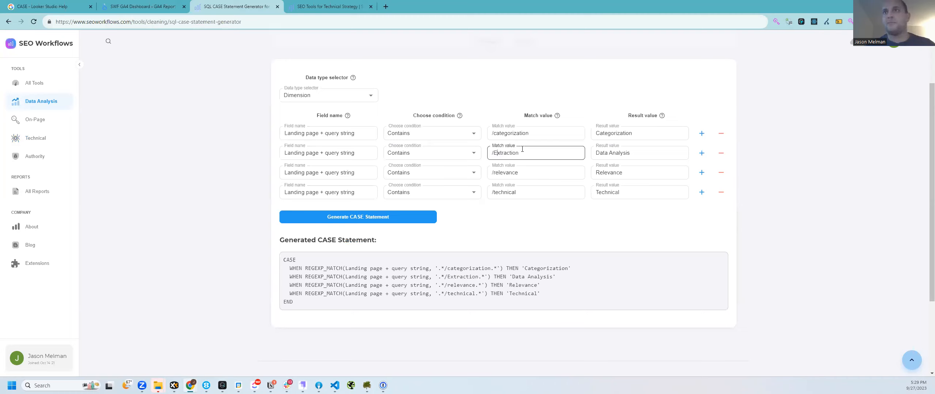
{"action": "key", "text": "BackSpace"}
{"action": "type", "text": "e"}
{"action": "key", "text": "Tab"}
{"action": "type", "text": "Extraction"}
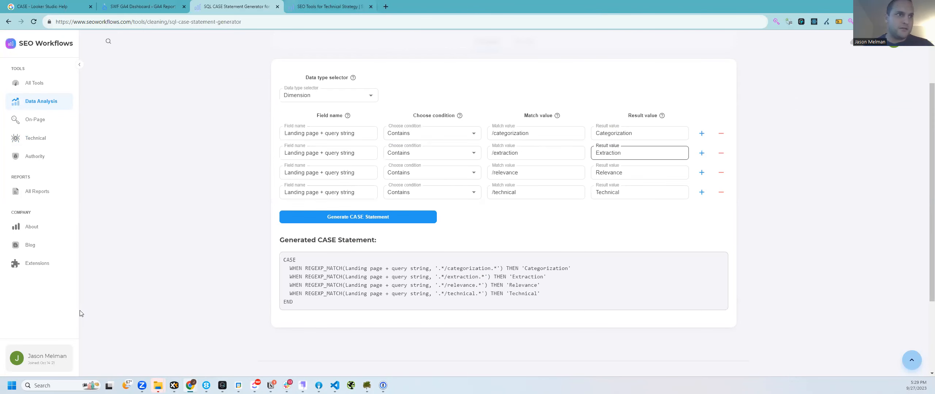
Step: Set row three to cleaning → Cleaning and row four to opportunity → Opportunity
{"action": "left_click", "coordinate": [154, 5]}
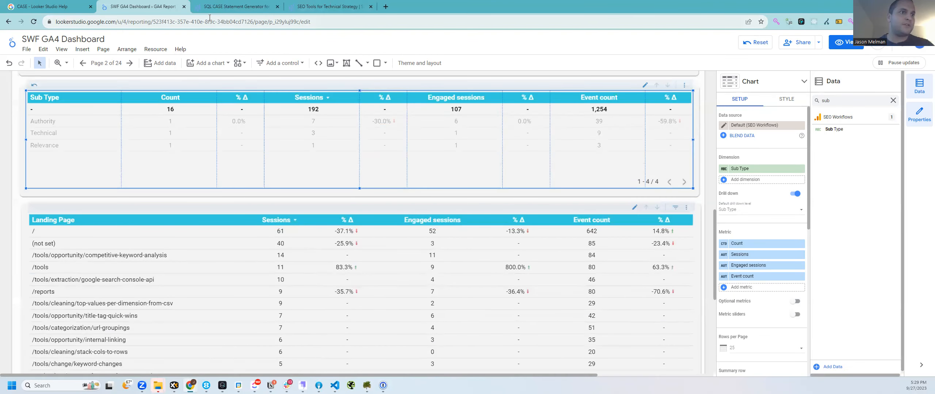
{"action": "key", "text": "ctrl+Tab"}
{"action": "left_click", "coordinate": [519, 172]}
{"action": "double_click", "coordinate": [519, 172]}
{"action": "type", "text": "cleaning"}
{"action": "key", "text": "Tab"}
{"action": "type", "text": "Cleaning"}
{"action": "left_click", "coordinate": [501, 189]}
{"action": "double_click", "coordinate": [501, 190]}
{"action": "type", "text": "oppor"}
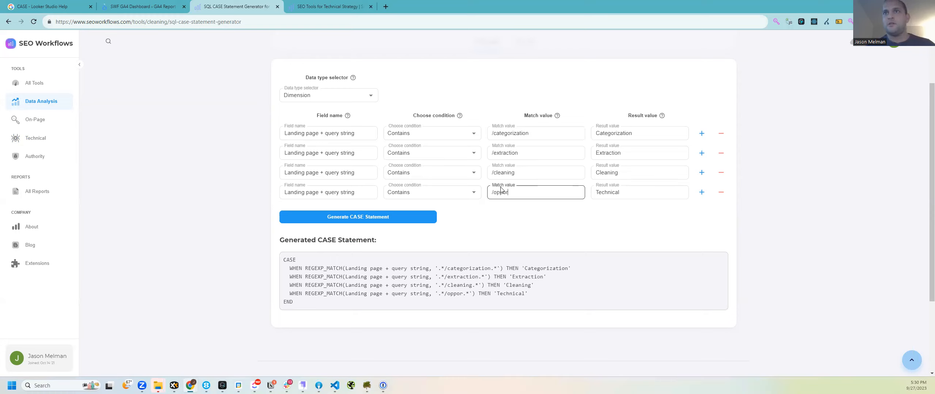
{"action": "type", "text": "tunity"}
{"action": "key", "text": "Tab"}
{"action": "type", "text": "Opportunity"}
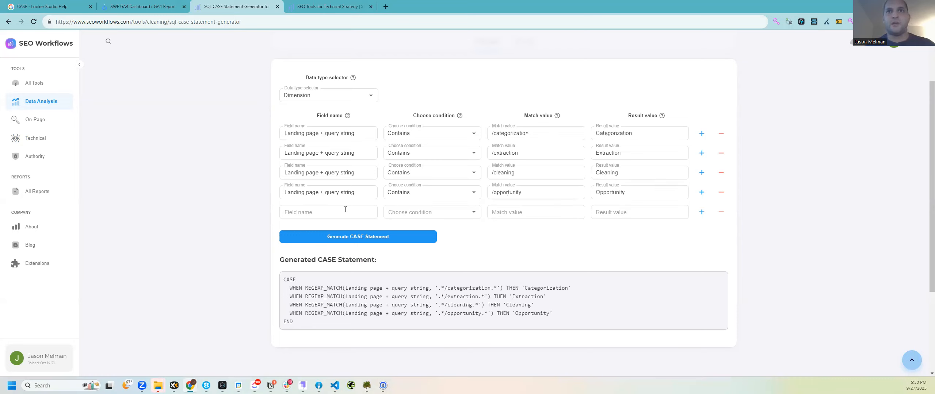
Step: Add a fifth Landing page + query string row: Contains /change → Change
{"action": "left_click_drag", "start_coordinate": [283, 193], "coordinate": [412, 214]}
{"action": "key", "text": "ctrl+c"}
{"action": "left_click", "coordinate": [328, 212]}
{"action": "key", "text": "ctrl+v"}
{"action": "left_click", "coordinate": [412, 213]}
{"action": "left_click", "coordinate": [412, 229]}
{"action": "left_click", "coordinate": [507, 216]}
{"action": "type", "text": "/change"}
{"action": "key", "text": "Tab"}
{"action": "type", "text": "Change"}
Step: Select the whole generated CASE statement
{"action": "left_click_drag", "start_coordinate": [284, 281], "coordinate": [293, 332]}
{"action": "left_click_drag", "start_coordinate": [139, 3], "coordinate": [145, 17]}
{"action": "key", "text": "ctrl+shift+Tab"}
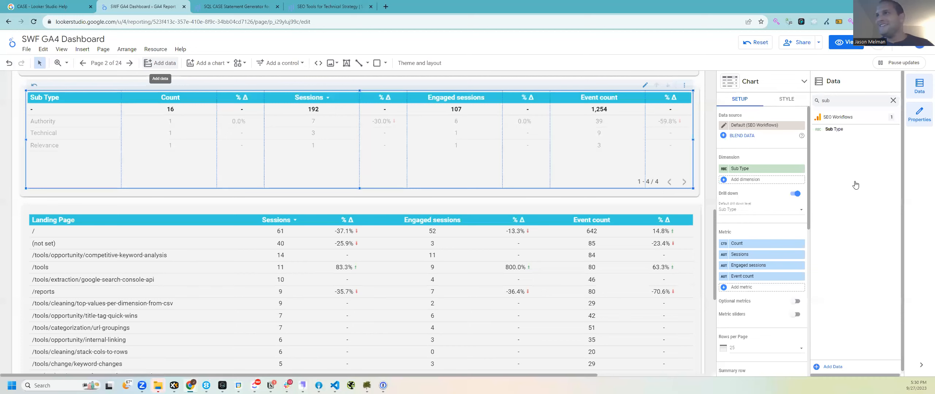
Step: Replace the Sub Type formula with the new CASE, update it, and reset the report filters
{"action": "left_click", "coordinate": [817, 129]}
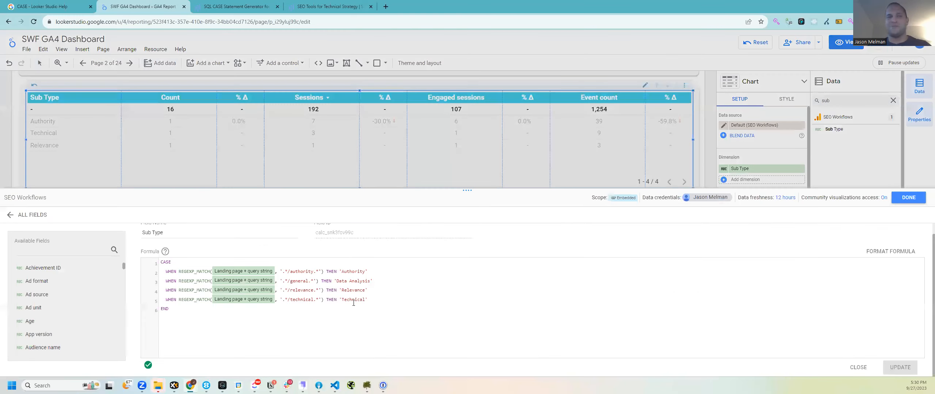
{"action": "key", "text": "ctrl+a"}
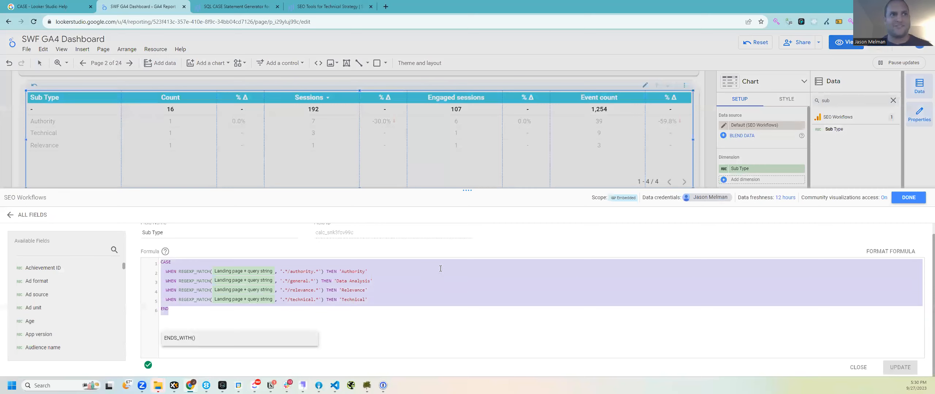
{"action": "key", "text": "ctrl+v"}
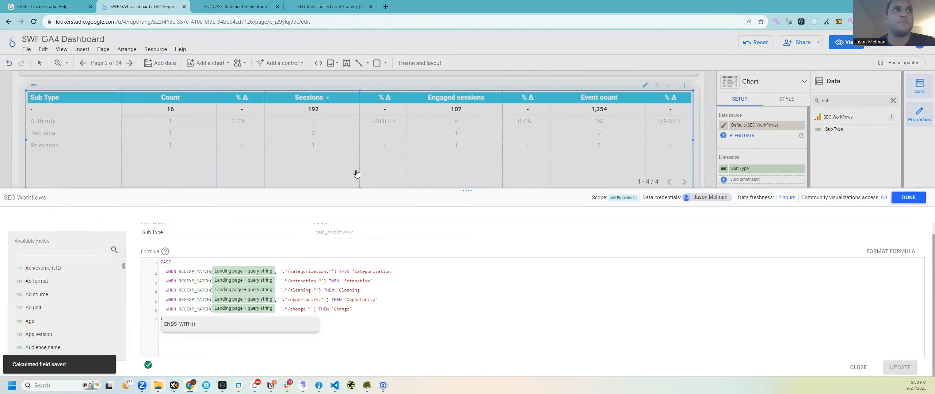
{"action": "left_click", "coordinate": [371, 157]}
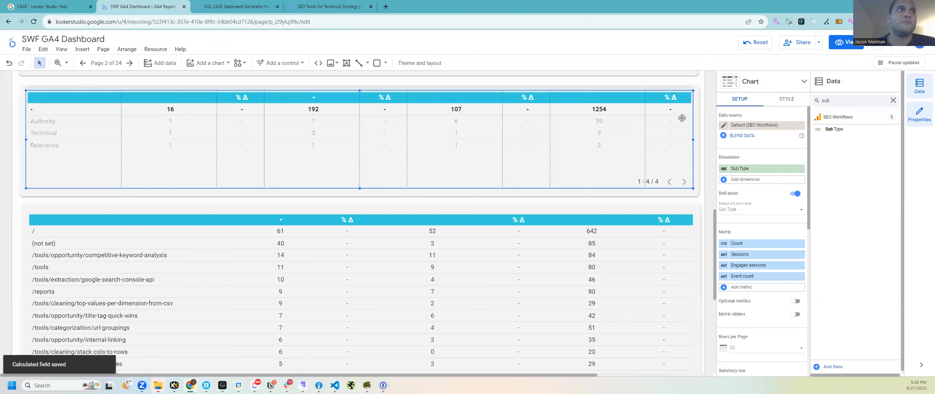
{"action": "left_click", "coordinate": [759, 46]}
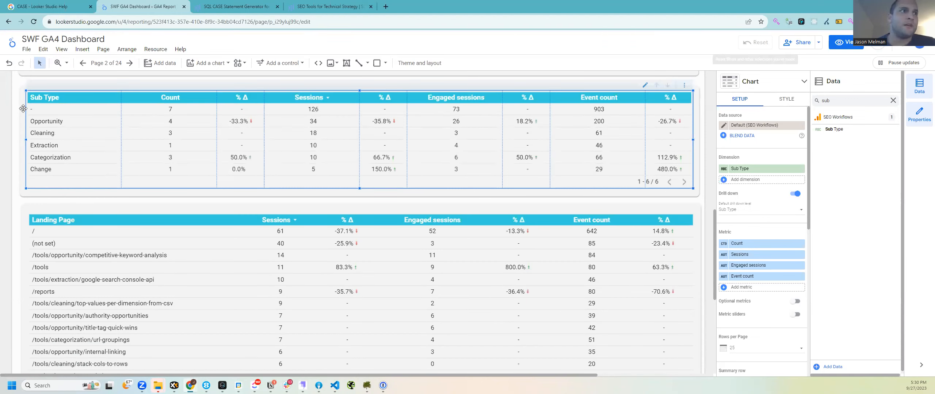
Step: Cross-filter the report by the unlabelled sub type row and scroll through the results
{"action": "left_click", "coordinate": [423, 178]}
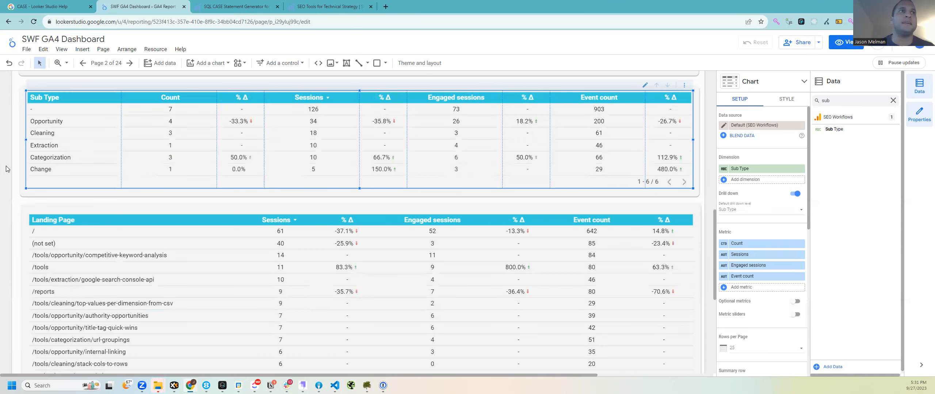
{"action": "scroll", "coordinate": [90, 240], "scroll_direction": "up", "scroll_amount": 1}
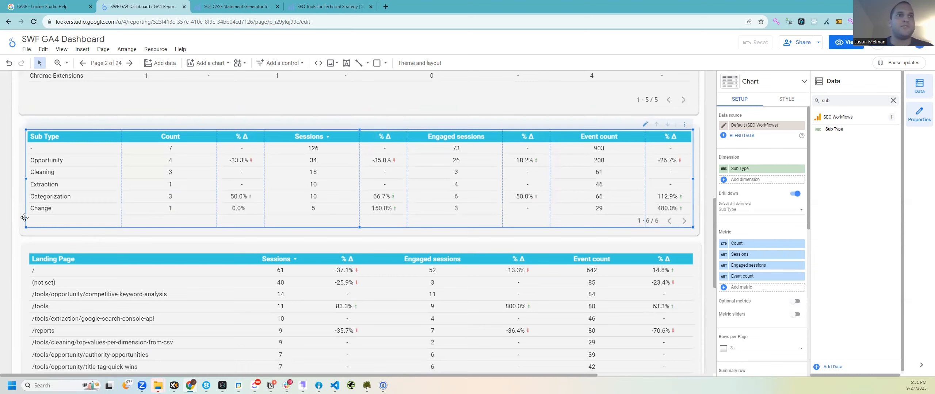
{"action": "scroll", "coordinate": [12, 189], "scroll_direction": "down", "scroll_amount": 3}
{"action": "left_click_drag", "start_coordinate": [13, 175], "coordinate": [623, 263]}
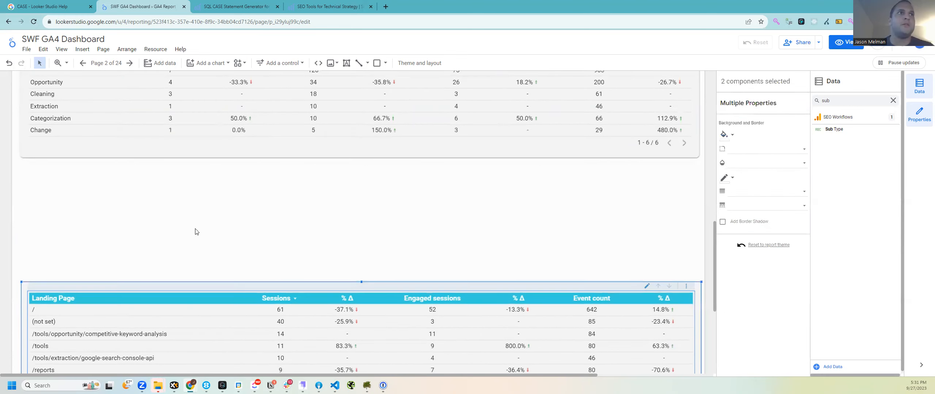
{"action": "scroll", "coordinate": [55, 166], "scroll_direction": "up", "scroll_amount": 2}
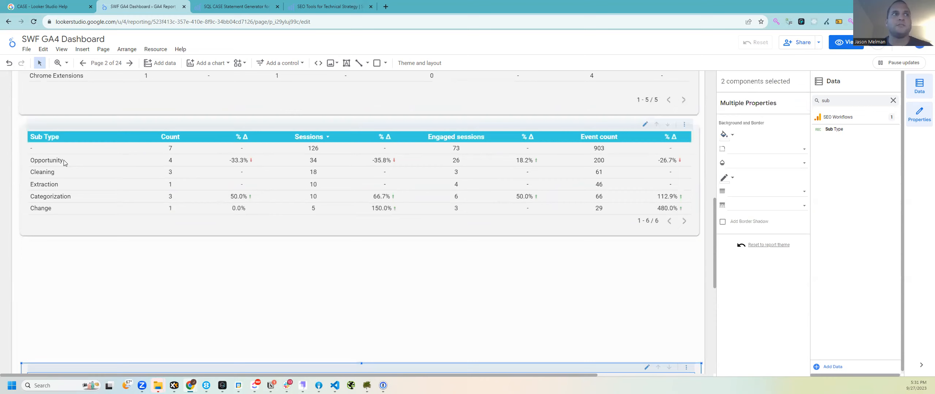
Step: Filter the report to the Opportunity sub type and review its landing pages
{"action": "left_click", "coordinate": [59, 162]}
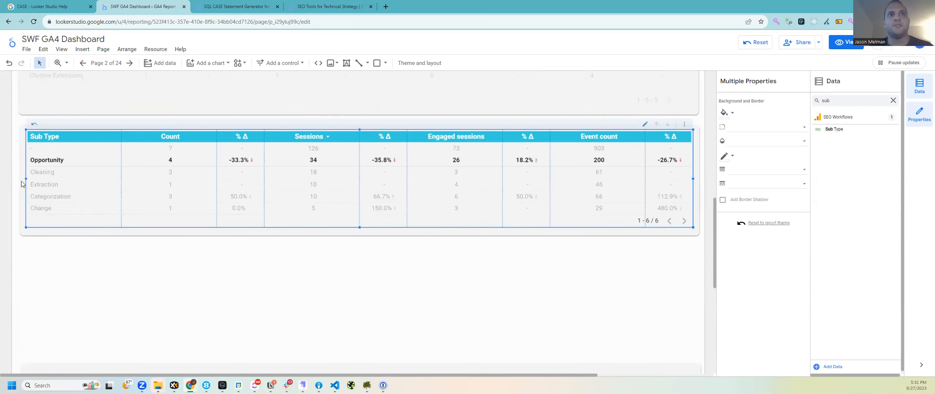
{"action": "scroll", "coordinate": [51, 177], "scroll_direction": "up", "scroll_amount": 3}
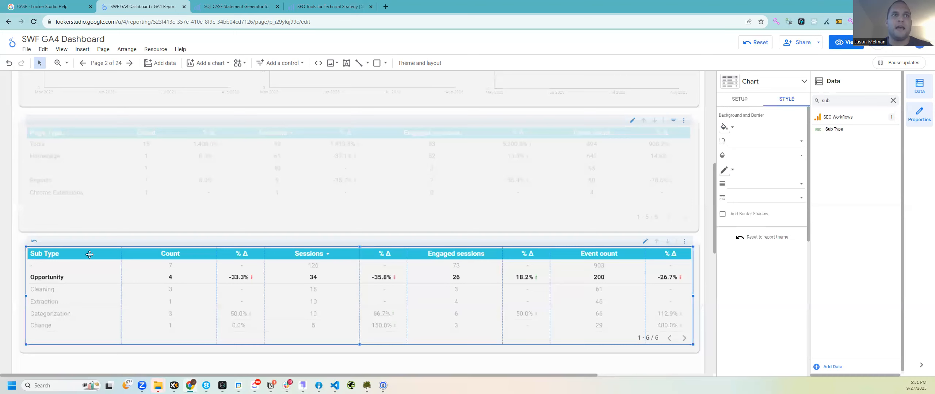
{"action": "scroll", "coordinate": [90, 254], "scroll_direction": "up", "scroll_amount": 3}
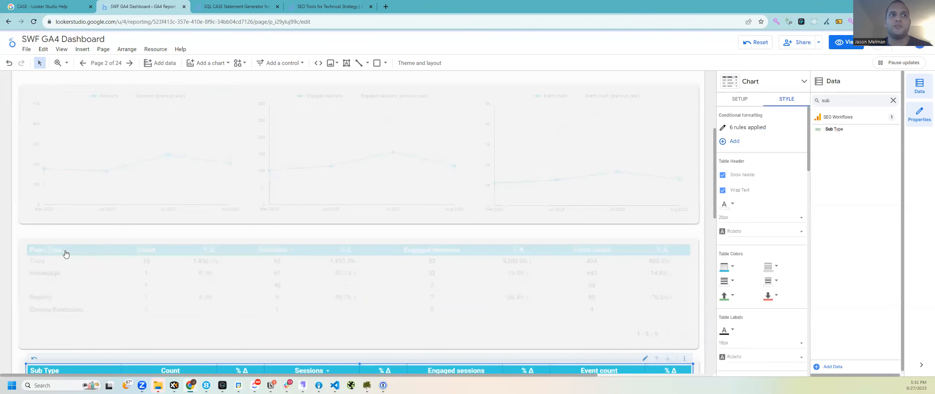
{"action": "scroll", "coordinate": [40, 238], "scroll_direction": "down", "scroll_amount": 1}
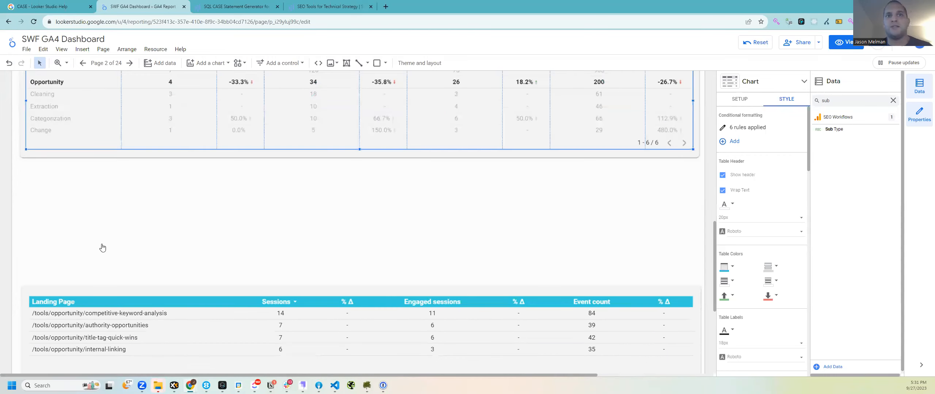
{"action": "scroll", "coordinate": [103, 248], "scroll_direction": "down", "scroll_amount": 2}
{"action": "scroll", "coordinate": [64, 214], "scroll_direction": "up", "scroll_amount": 4}
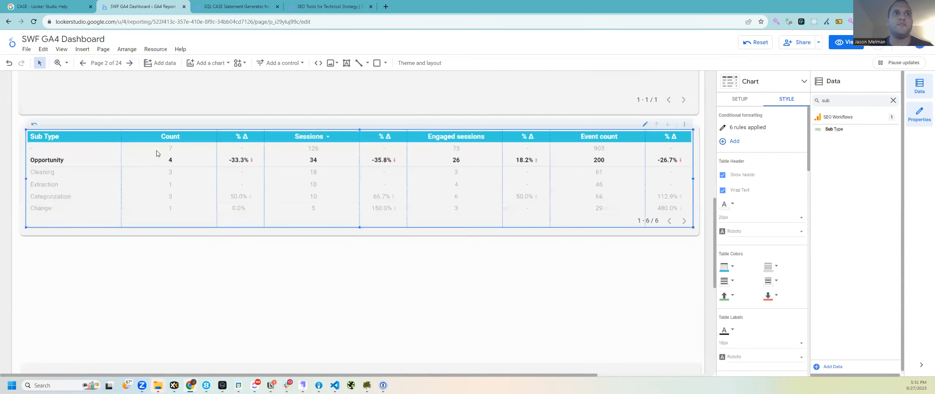
{"action": "scroll", "coordinate": [200, 188], "scroll_direction": "up", "scroll_amount": 5}
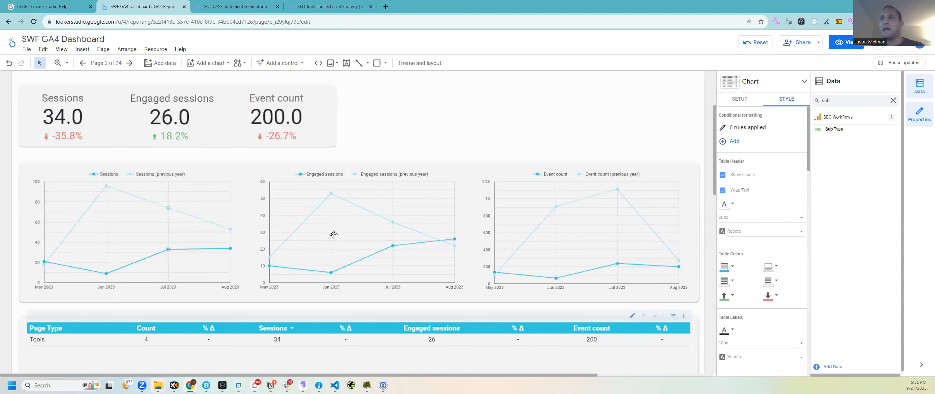
{"action": "scroll", "coordinate": [102, 181], "scroll_direction": "down", "scroll_amount": 5}
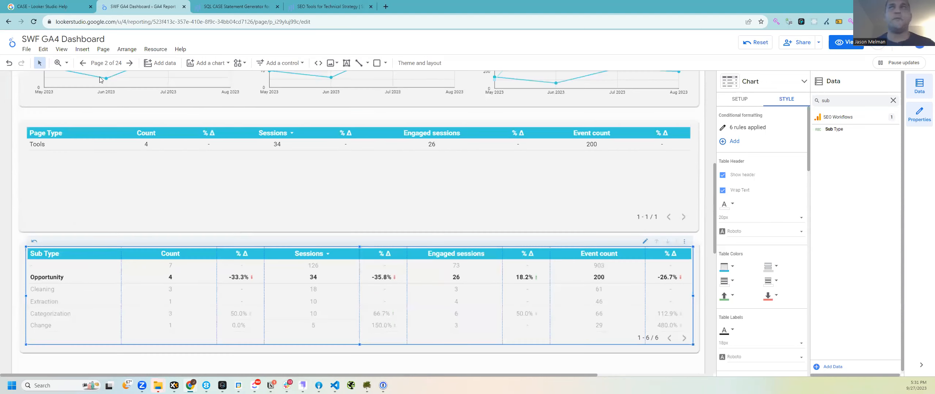
{"action": "scroll", "coordinate": [101, 79], "scroll_direction": "down", "scroll_amount": 3}
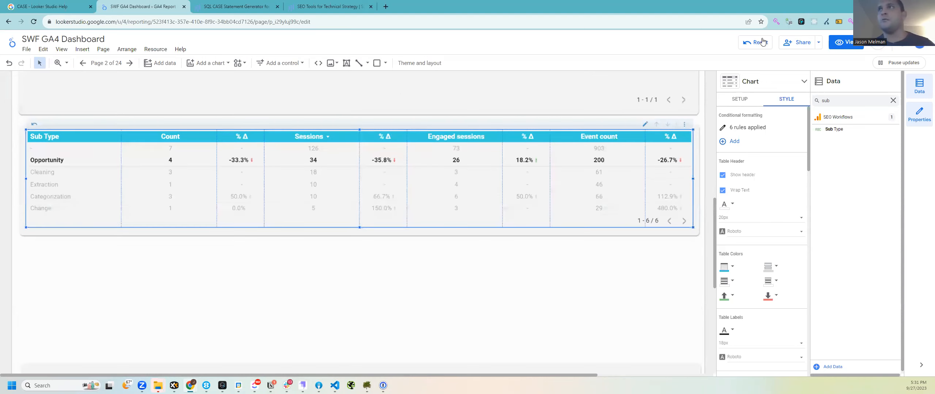
{"action": "left_click", "coordinate": [237, 7]}
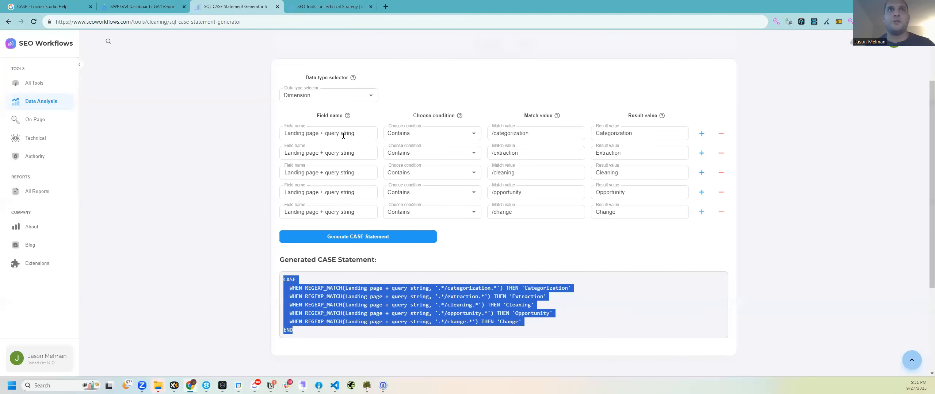
Step: Switch the generator's data type to Metric with Sessions as the field name
{"action": "left_click", "coordinate": [323, 96]}
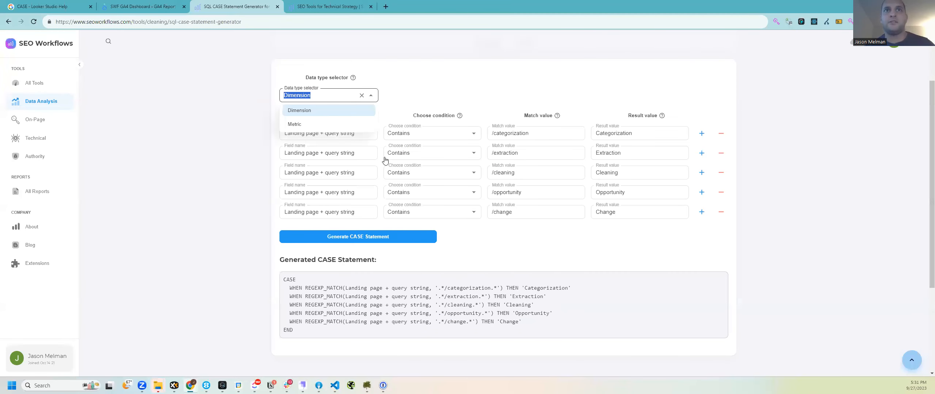
{"action": "left_click", "coordinate": [330, 125]}
{"action": "left_click", "coordinate": [330, 131]}
{"action": "type", "text": "Sessions"}
{"action": "key", "text": "Tab"}
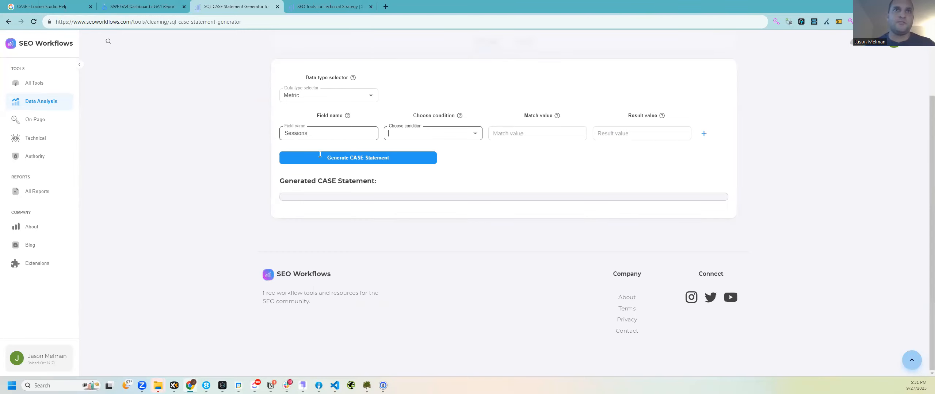
{"action": "left_click", "coordinate": [331, 132]}
{"action": "scroll", "coordinate": [330, 132], "scroll_direction": "up", "scroll_amount": 1}
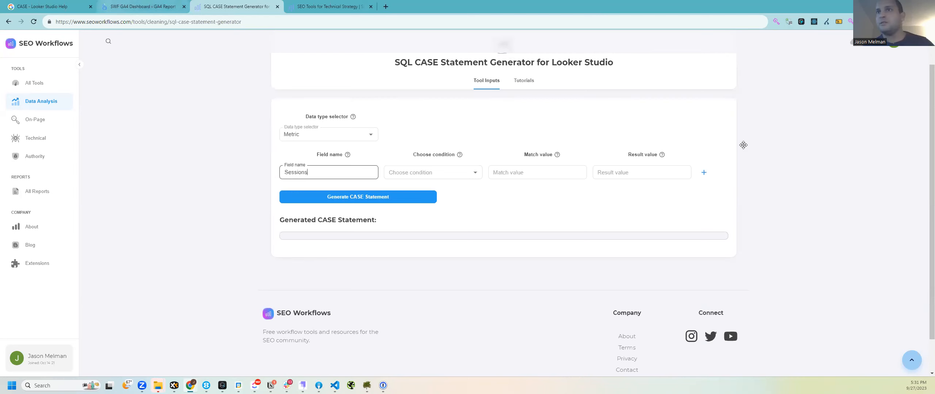
Step: Search the Data panel for 'engaged' and change the field name to Engaged sessions
{"action": "left_click", "coordinate": [143, 6]}
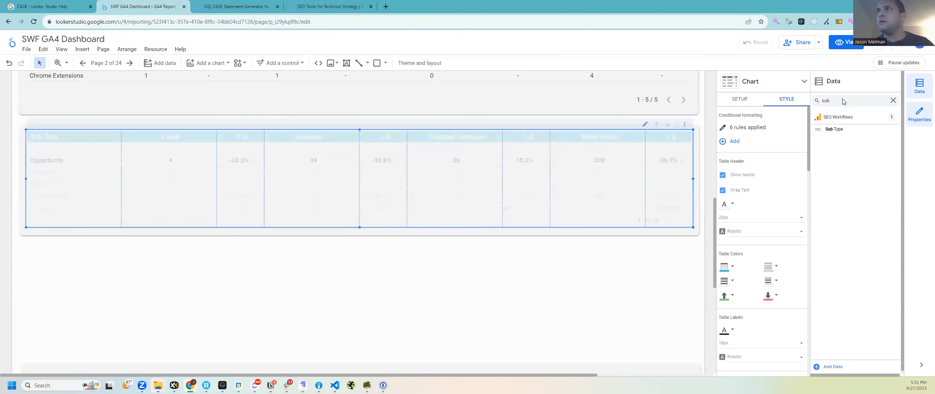
{"action": "double_click", "coordinate": [843, 99]}
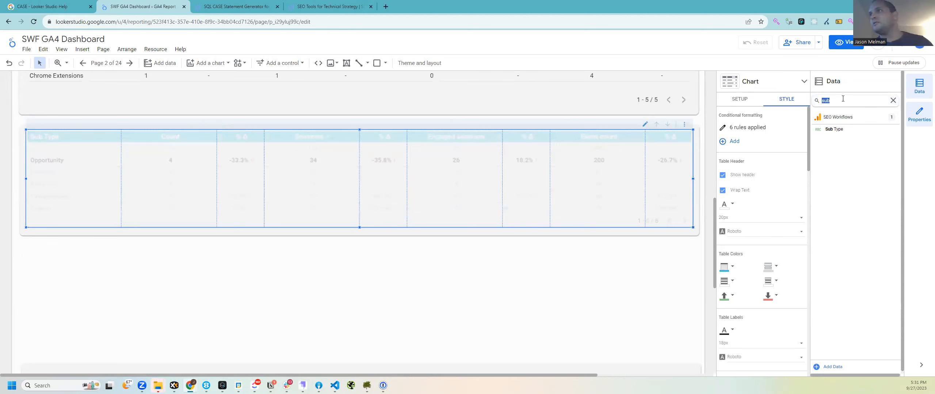
{"action": "type", "text": "engaged"}
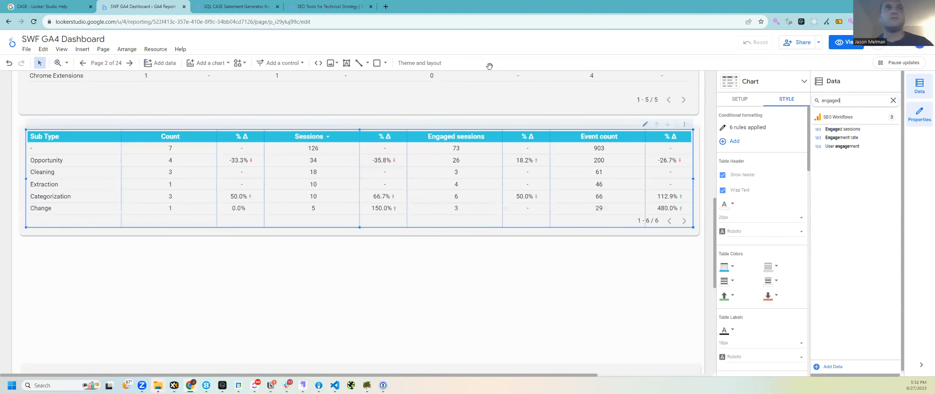
{"action": "key", "text": "ctrl+Tab"}
{"action": "left_click", "coordinate": [379, 205]}
{"action": "type", "text": "Engaged"}
{"action": "key", "text": "ctrl+a"}
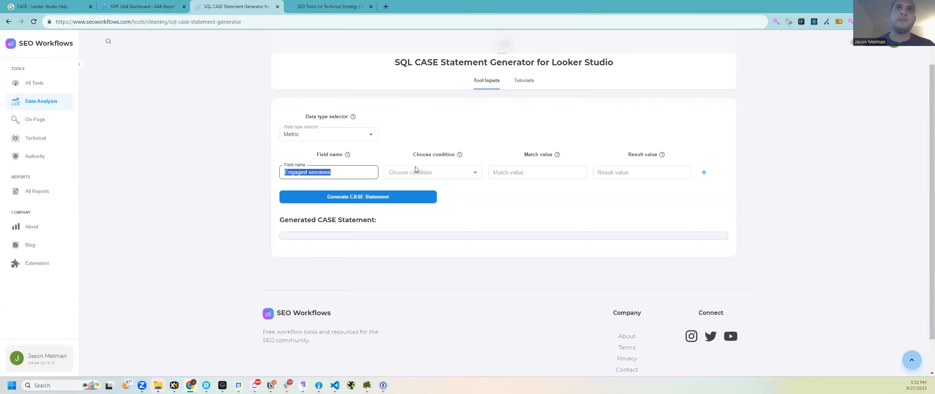
{"action": "left_click", "coordinate": [417, 170]}
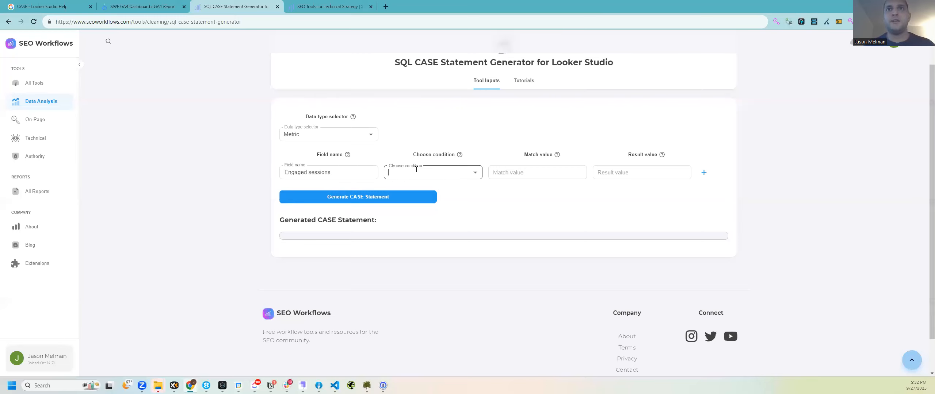
Step: Set the first condition to Equals 0 with the label 'No Engaged Sessions'
{"action": "left_click", "coordinate": [524, 174]}
{"action": "type", "text": "0"}
{"action": "left_click", "coordinate": [635, 172]}
{"action": "type", "text": "No "}
{"action": "type", "text": "Engage"}
{"action": "type", "text": "ment"}
{"action": "key", "text": "shift+Left"}
{"action": "key", "text": "shift+Left"}
{"action": "key", "text": "shift+Left"}
{"action": "key", "text": "shift+Left"}
{"action": "type", "text": "d Sessions"}
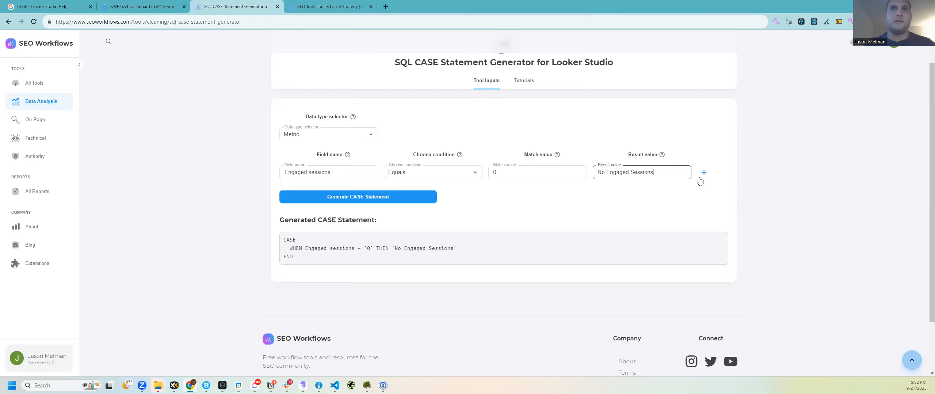
Step: Add an Engaged sessions Is Greater Than 5 row labelled 'Greater Than 5 Engaged Sessions'
{"action": "left_click", "coordinate": [703, 173]}
{"action": "left_click", "coordinate": [323, 192]}
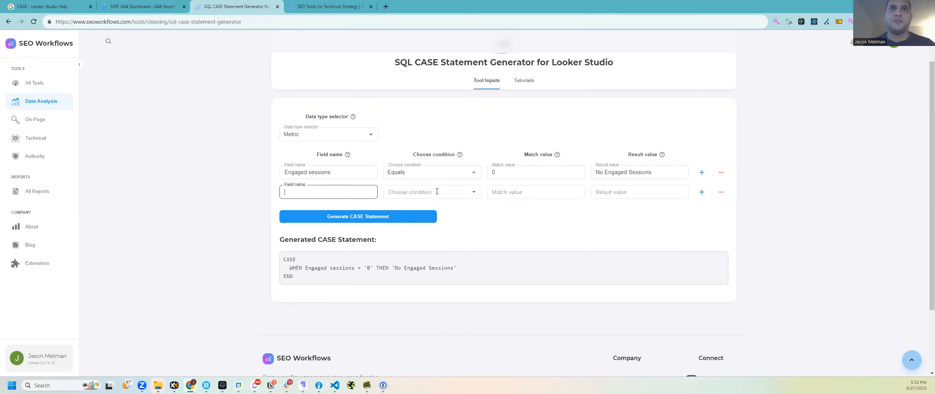
{"action": "type", "text": "Engaged sessions"}
{"action": "left_click", "coordinate": [437, 192]}
{"action": "left_click", "coordinate": [427, 222]}
{"action": "left_click", "coordinate": [525, 189]}
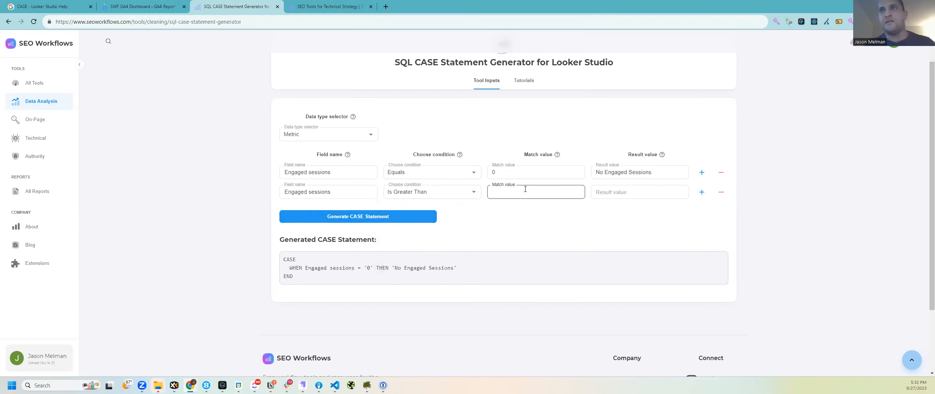
{"action": "type", "text": "5"}
{"action": "left_click", "coordinate": [636, 197]}
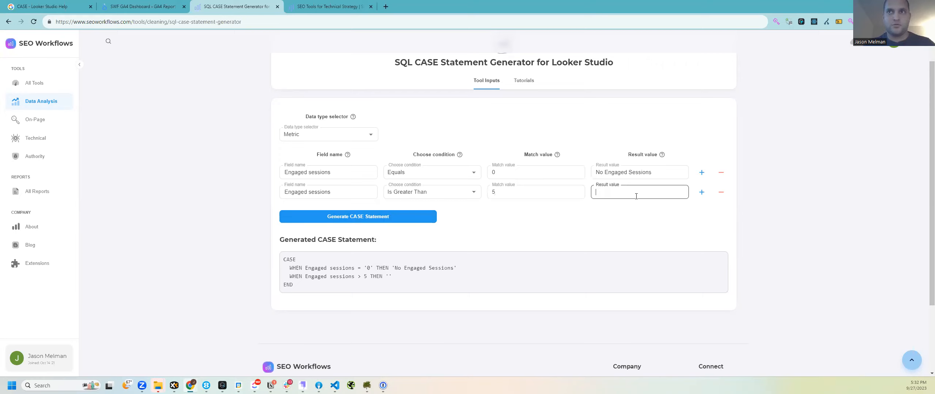
{"action": "type", "text": "Greater Than 5 Engaged Sessions"}
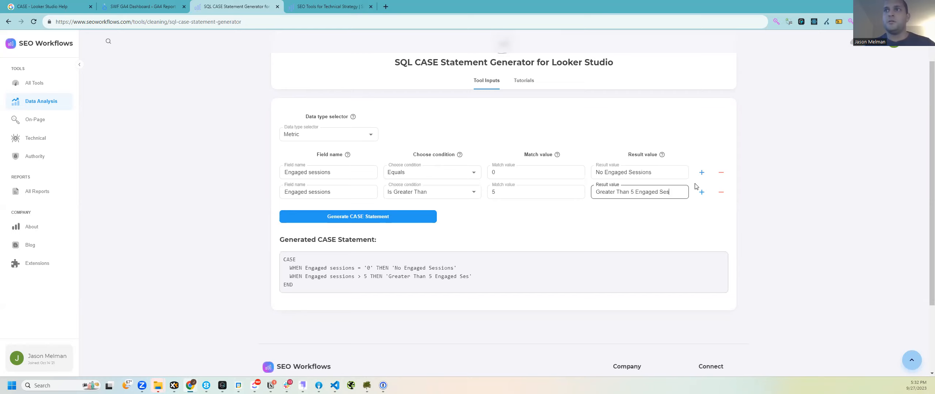
Step: Add an Is Greater Than 0 row labelled 'Between 1 and 4 Engaged Sessions'
{"action": "key", "text": "Return"}
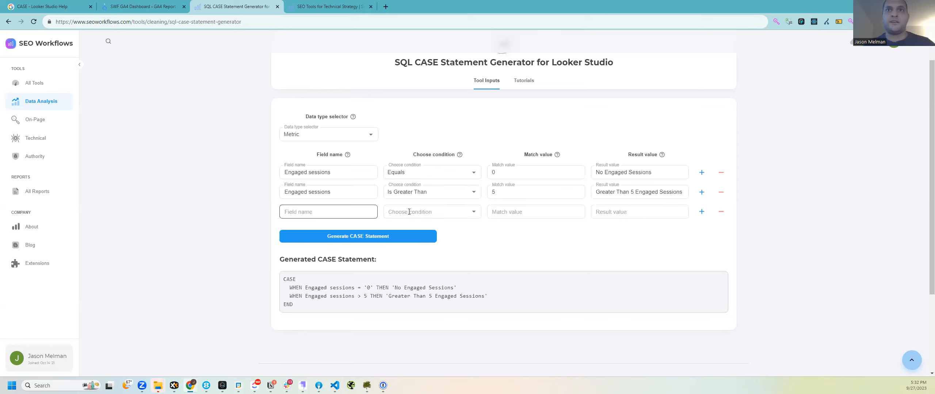
{"action": "left_click", "coordinate": [409, 211]}
{"action": "key", "text": "Tab"}
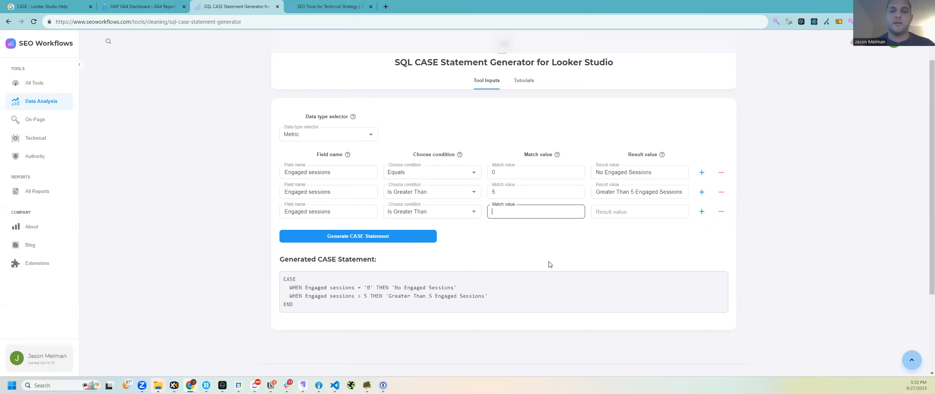
{"action": "type", "text": "0"}
{"action": "key", "text": "Tab"}
{"action": "type", "text": "Between 1 and 4 Engaged Sessions"}
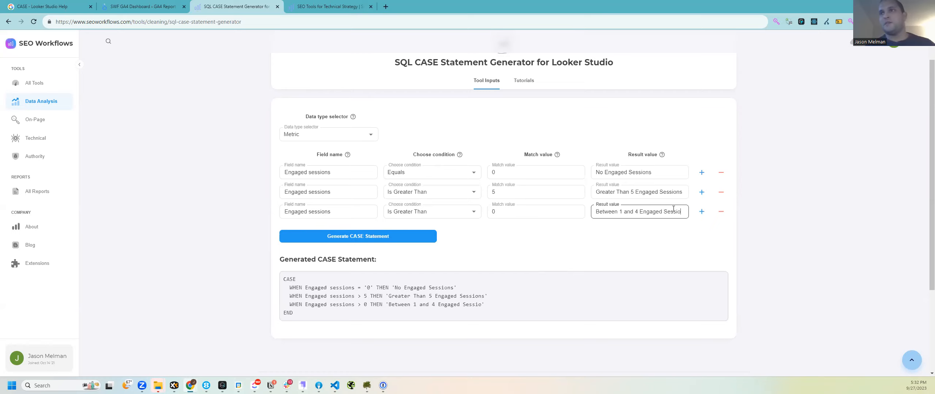
Step: Add a fourth Engaged sessions Equals 0 row labelled 'No Engaged Sessions'
{"action": "left_click", "coordinate": [701, 211]}
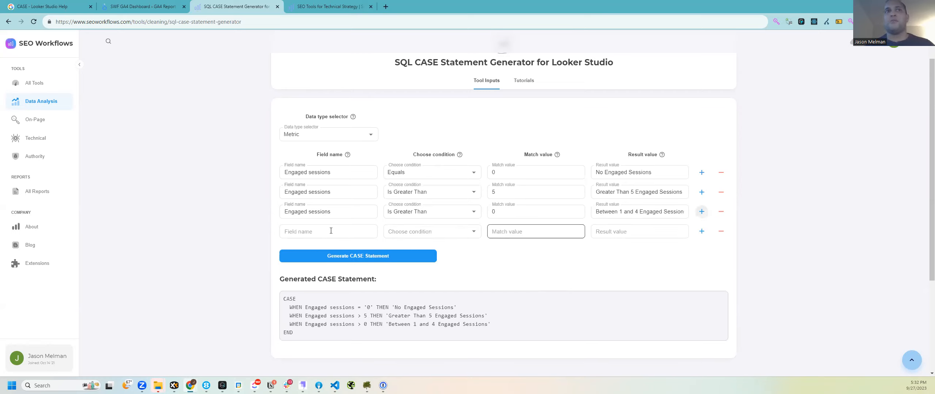
{"action": "left_click", "coordinate": [330, 231]}
{"action": "left_click", "coordinate": [425, 236]}
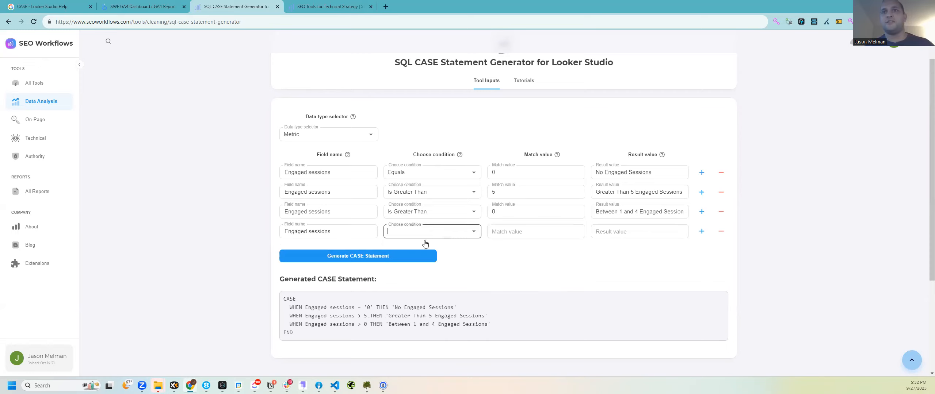
{"action": "left_click", "coordinate": [572, 237]}
{"action": "type", "text": "0"}
{"action": "left_click", "coordinate": [652, 229]}
{"action": "type", "text": "No Engagee"}
{"action": "key", "text": "BackSpace"}
{"action": "type", "text": "d Sessions"}
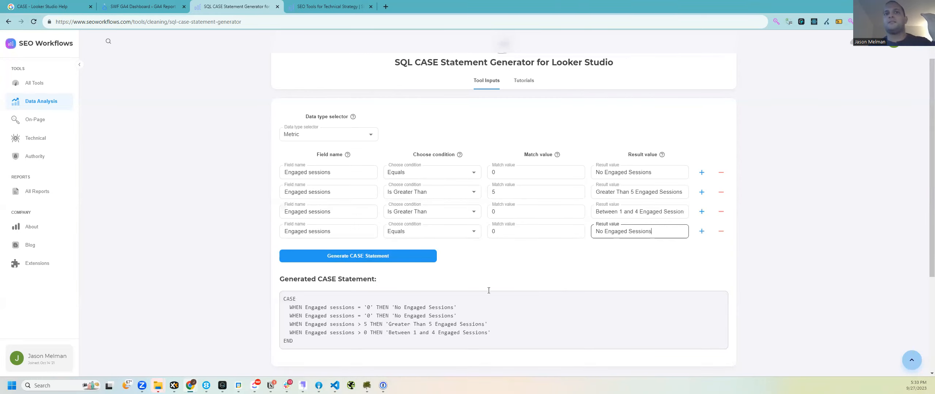
Step: Select the generated CASE statement, then return to the SWF GA4 Dashboard report
{"action": "scroll", "coordinate": [526, 277], "scroll_direction": "down", "scroll_amount": 1}
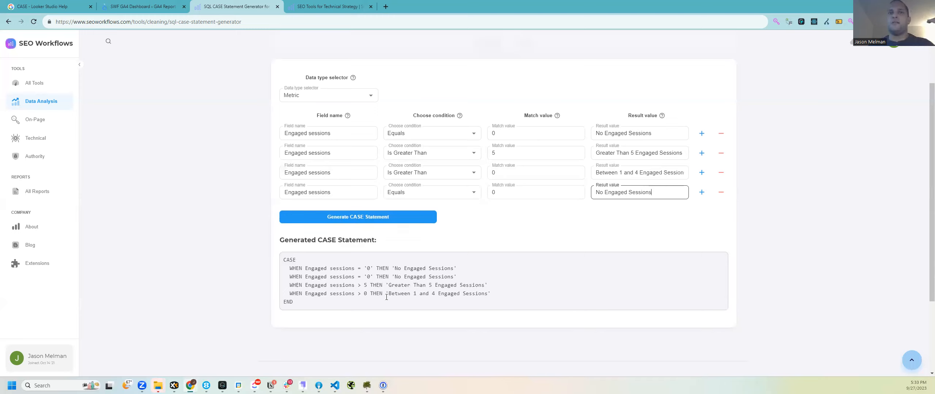
{"action": "double_click", "coordinate": [369, 268]}
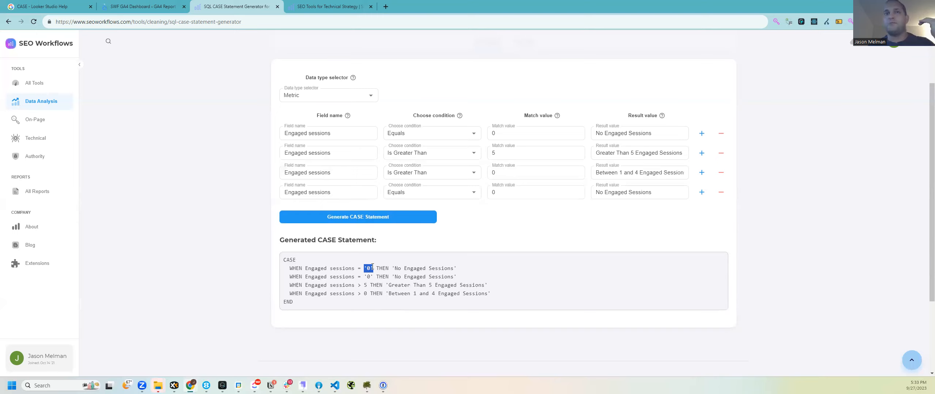
{"action": "left_click", "coordinate": [283, 262]}
{"action": "key", "text": "ctrl+c"}
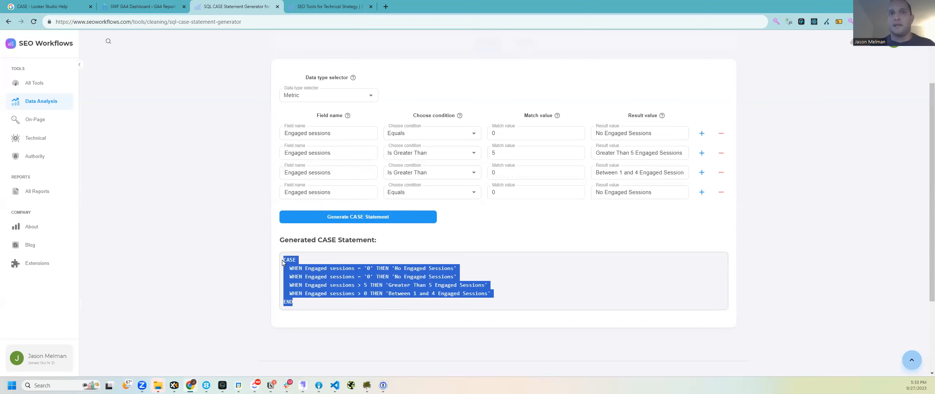
{"action": "left_click", "coordinate": [364, 268]}
{"action": "left_click_drag", "start_coordinate": [364, 268], "coordinate": [374, 269]}
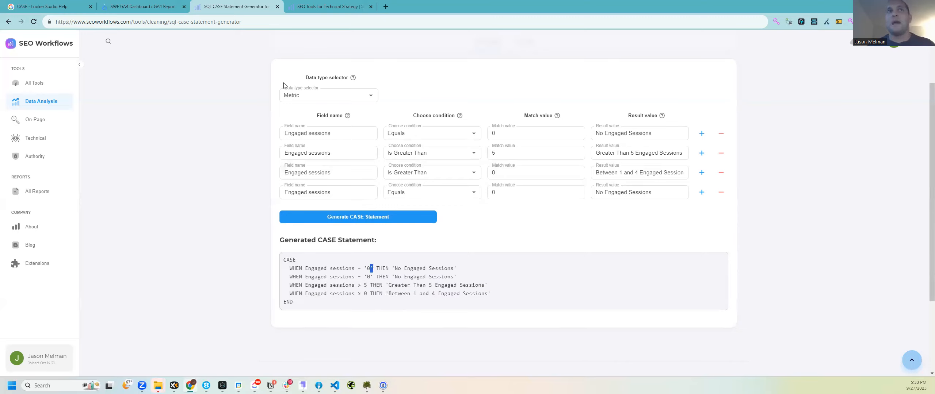
{"action": "left_click", "coordinate": [116, 5]}
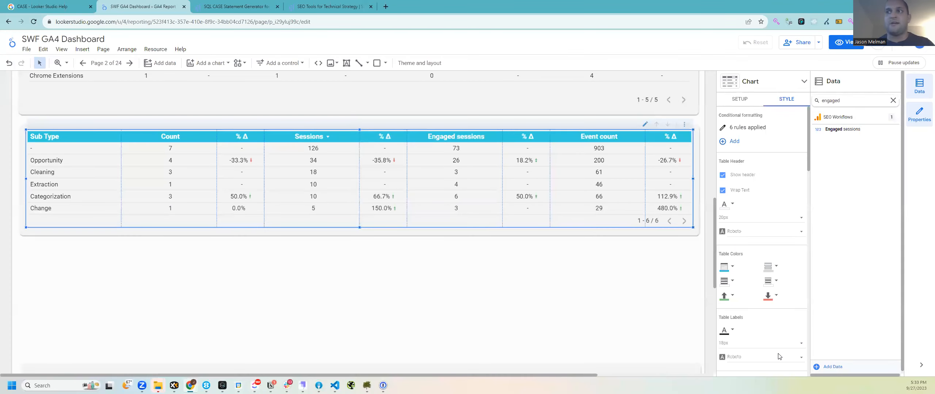
Step: Start a new calculated field and paste the CASE statement into its formula
{"action": "left_click", "coordinate": [834, 367]}
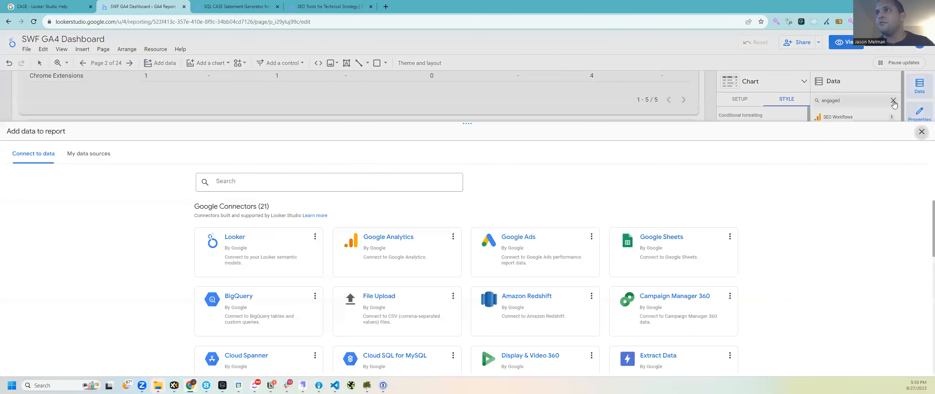
{"action": "left_click", "coordinate": [921, 132]}
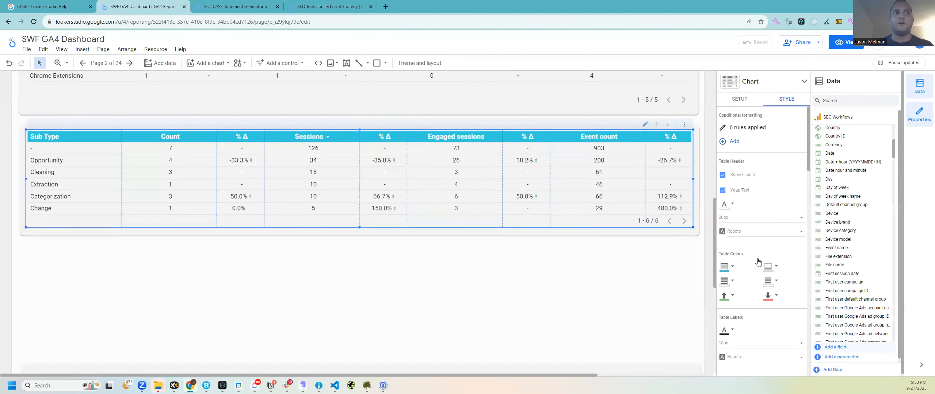
{"action": "left_click", "coordinate": [836, 348]}
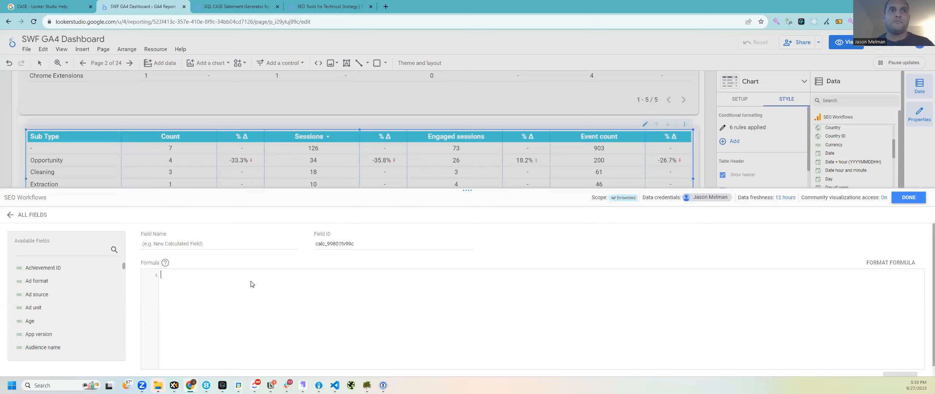
{"action": "key", "text": "ctrl+v"}
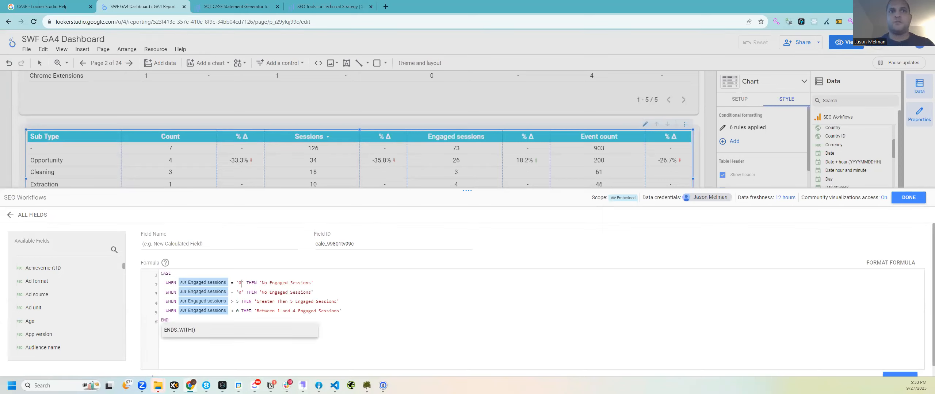
Step: Remove the quotes around the 0 values in the pasted formula
{"action": "left_click", "coordinate": [244, 283]}
{"action": "key", "text": "BackSpace"}
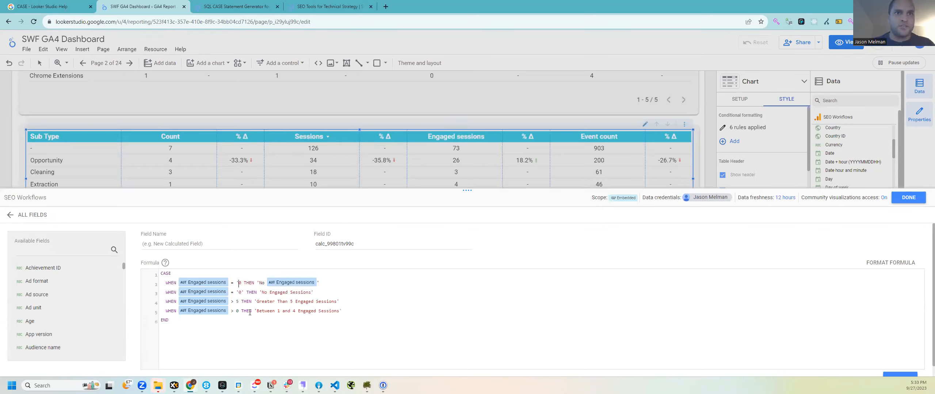
{"action": "key", "text": "Left"}
{"action": "key", "text": "BackSpace"}
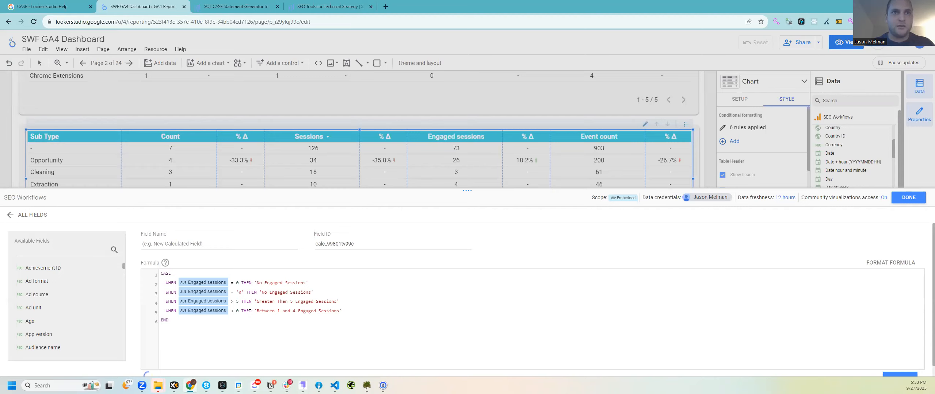
{"action": "key", "text": "Down"}
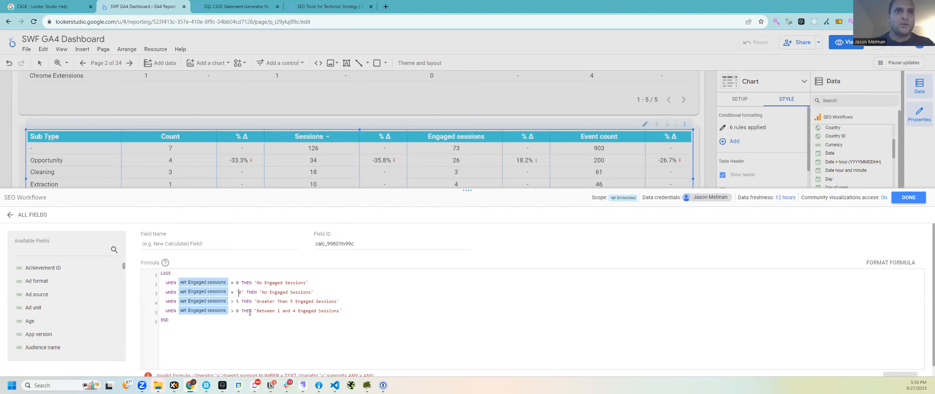
{"action": "key", "text": "BackSpace"}
{"action": "key", "text": "Right"}
{"action": "key", "text": "Right"}
{"action": "key", "text": "BackSpace"}
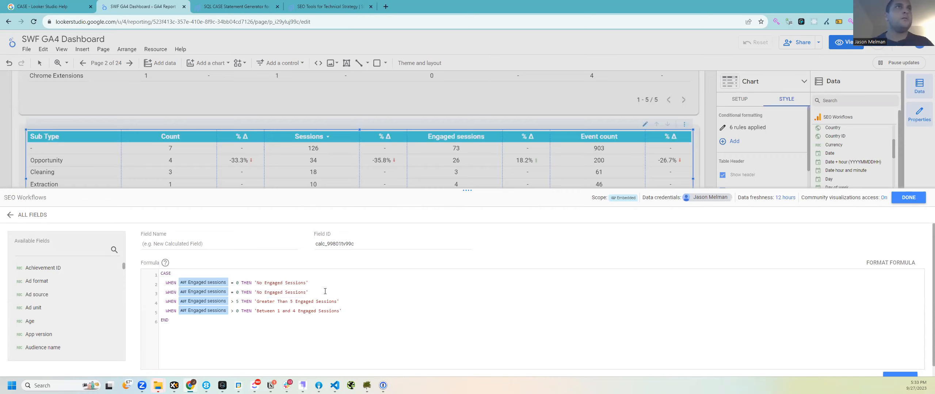
{"action": "left_click", "coordinate": [325, 291]}
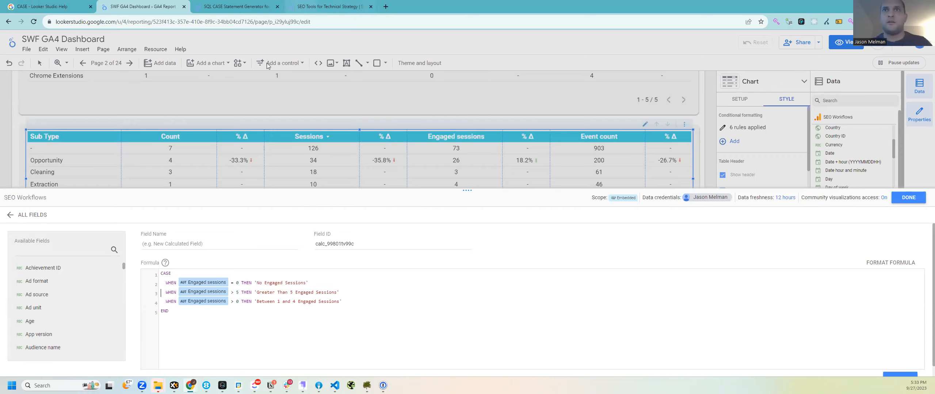
Step: Delete the duplicate fourth row in the generator and select the three-condition statement
{"action": "left_click", "coordinate": [236, 7]}
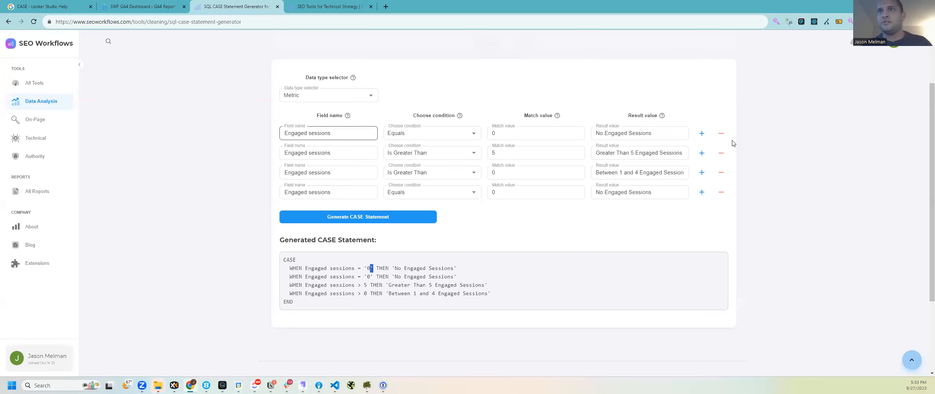
{"action": "left_click", "coordinate": [720, 194]}
{"action": "left_click_drag", "start_coordinate": [381, 306], "coordinate": [273, 241]}
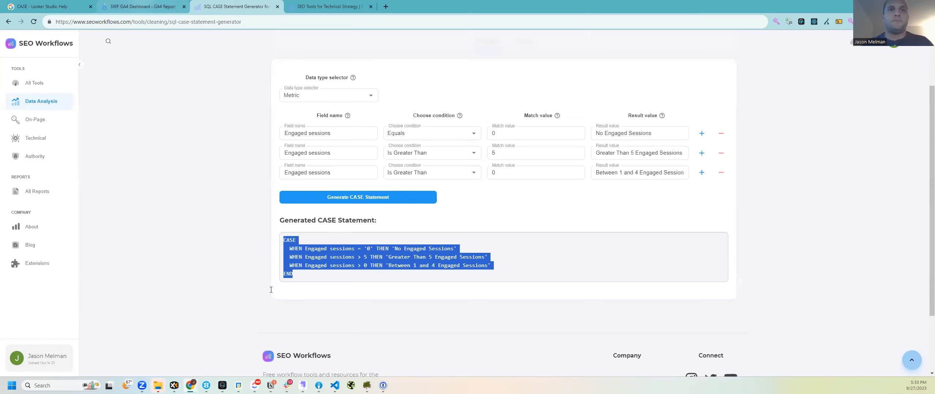
{"action": "left_click", "coordinate": [141, 5]}
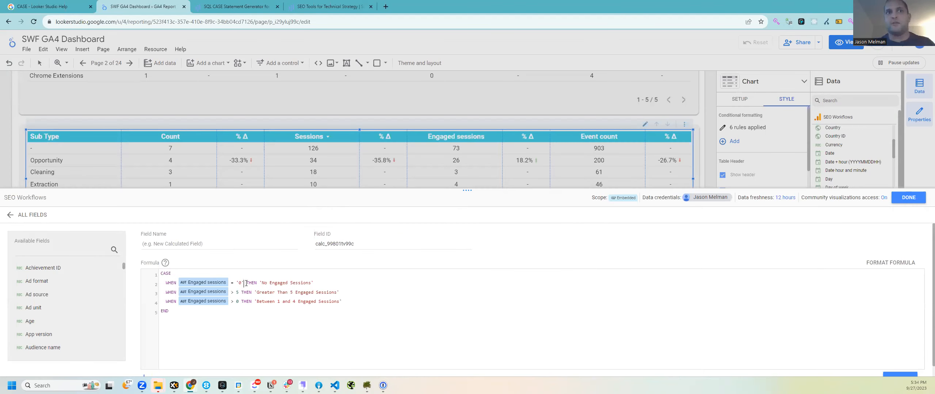
Step: Name the calculated field 'Range of Engaged Sessions', save it, and close the editor
{"action": "key", "text": "BackSpace"}
{"action": "key", "text": "Left"}
{"action": "key", "text": "BackSpace"}
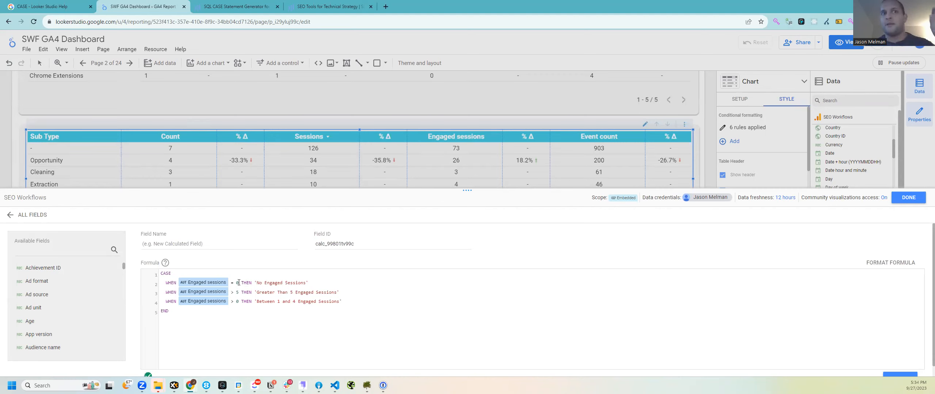
{"action": "left_click", "coordinate": [184, 245]}
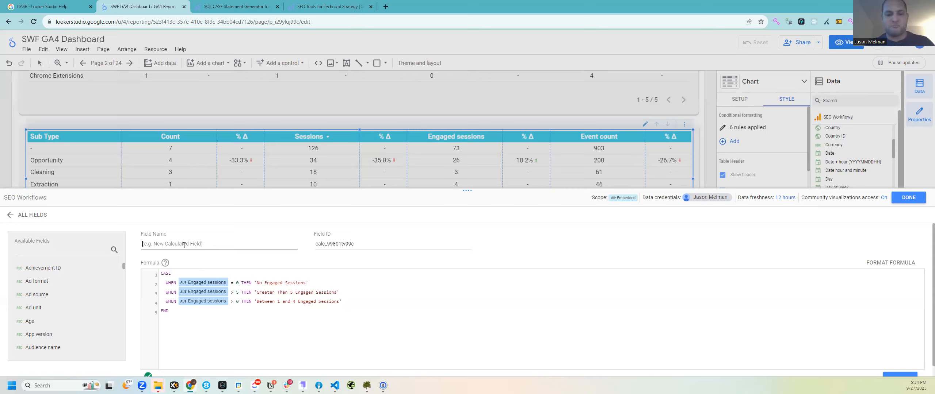
{"action": "type", "text": "Range of Engaged Sessions"}
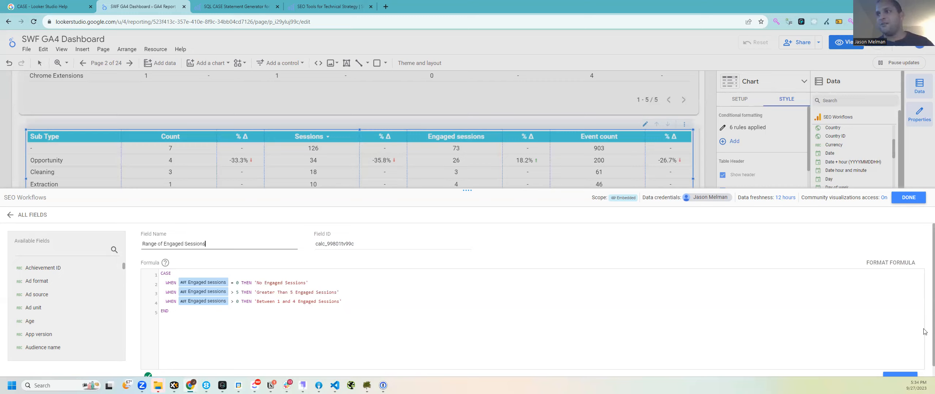
{"action": "left_click", "coordinate": [895, 369]}
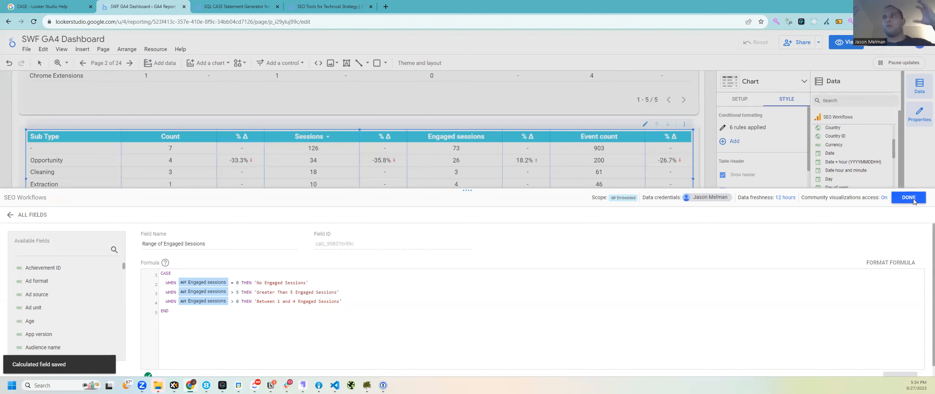
{"action": "left_click", "coordinate": [908, 198]}
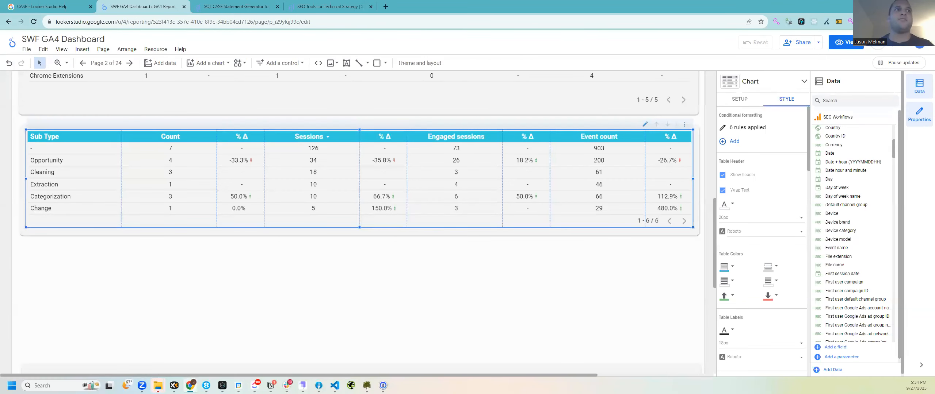
Step: Copy the Sub Type table with its background and position the duplicate below the original
{"action": "left_click", "coordinate": [419, 222]}
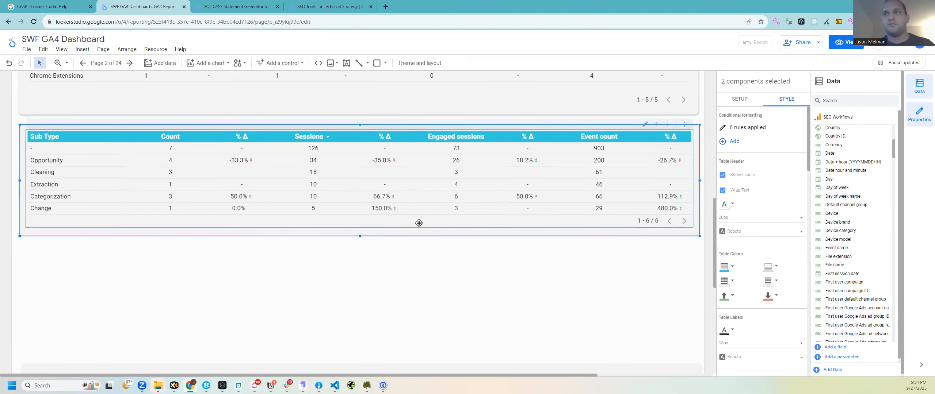
{"action": "key", "text": "ctrl+v"}
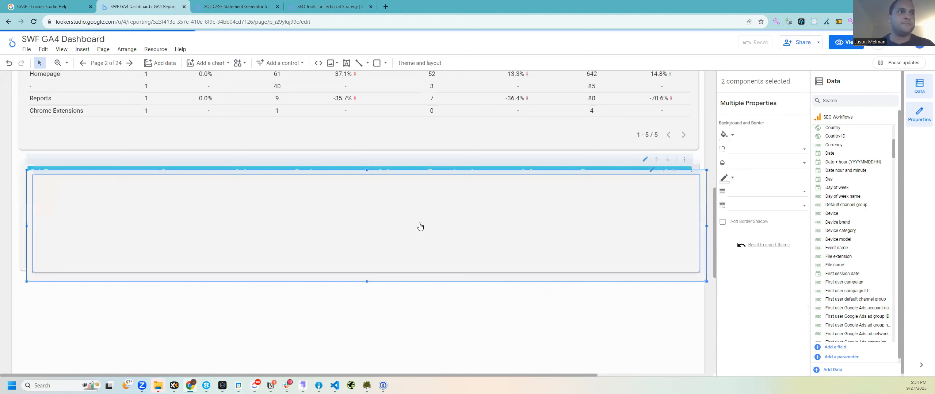
{"action": "key", "text": "Down"}
{"action": "key", "text": "Down"}
{"action": "key", "text": "Down"}
{"action": "key", "text": "Down"}
{"action": "key", "text": "Down"}
{"action": "key", "text": "Down"}
{"action": "key", "text": "Down"}
{"action": "key", "text": "Down"}
{"action": "key", "text": "Down"}
{"action": "key", "text": "Down"}
{"action": "key", "text": "Down"}
{"action": "key", "text": "Down"}
{"action": "key", "text": "Down"}
{"action": "key", "text": "Down"}
{"action": "key", "text": "Down"}
{"action": "key", "text": "Down"}
{"action": "key", "text": "Down"}
{"action": "key", "text": "Down"}
{"action": "key", "text": "Down"}
{"action": "key", "text": "Down"}
{"action": "key", "text": "Down"}
{"action": "key", "text": "Down"}
{"action": "key", "text": "Down"}
{"action": "key", "text": "Down"}
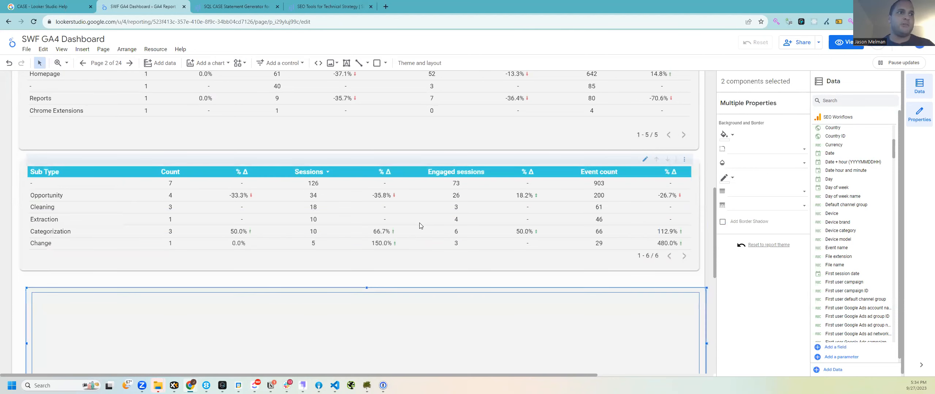
{"action": "key", "text": "Left"}
{"action": "key", "text": "Up"}
{"action": "key", "text": "Right"}
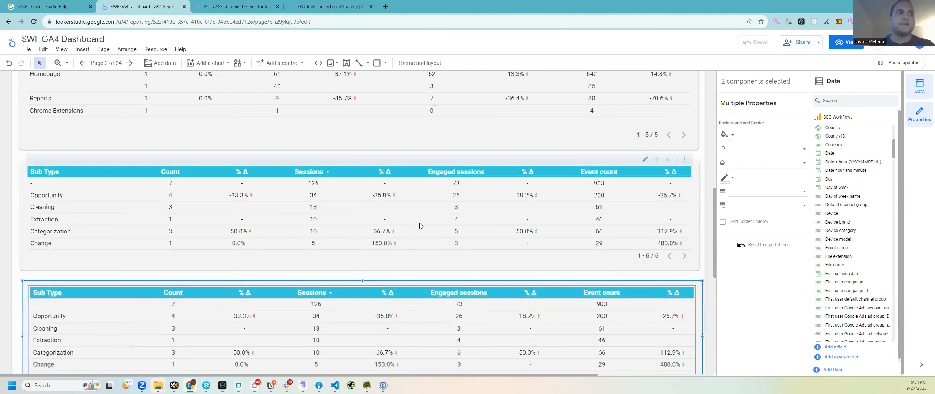
{"action": "key", "text": "Left"}
{"action": "scroll", "coordinate": [478, 301], "scroll_direction": "down", "scroll_amount": 3}
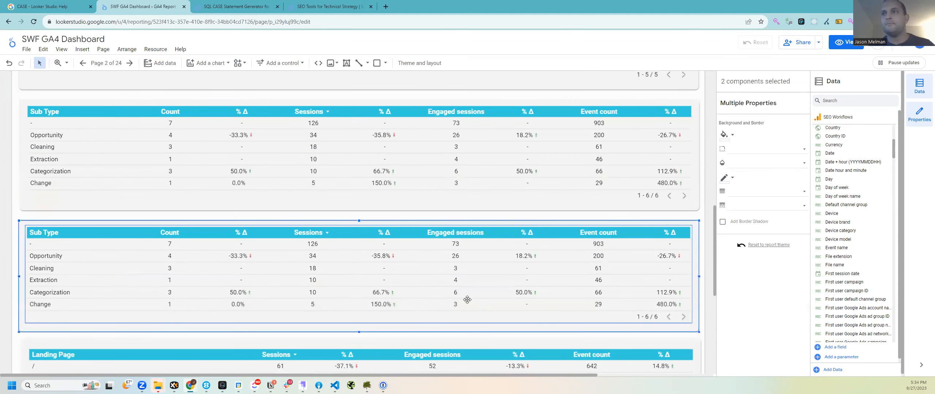
{"action": "scroll", "coordinate": [464, 296], "scroll_direction": "down", "scroll_amount": 1}
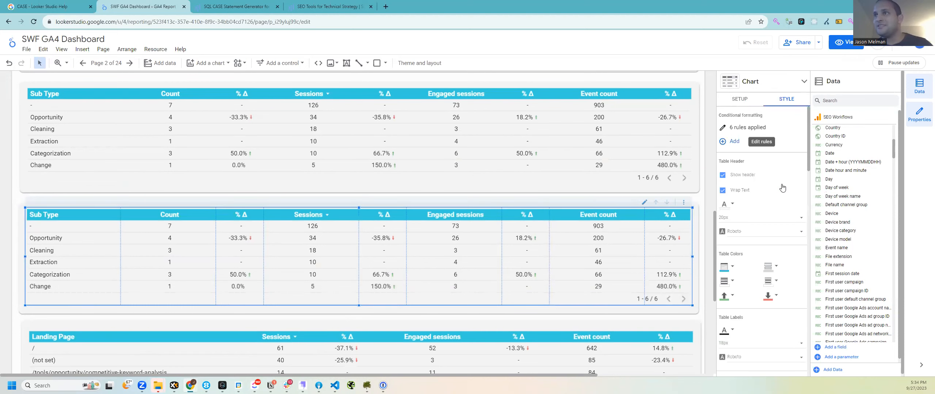
{"action": "left_click", "coordinate": [749, 99]}
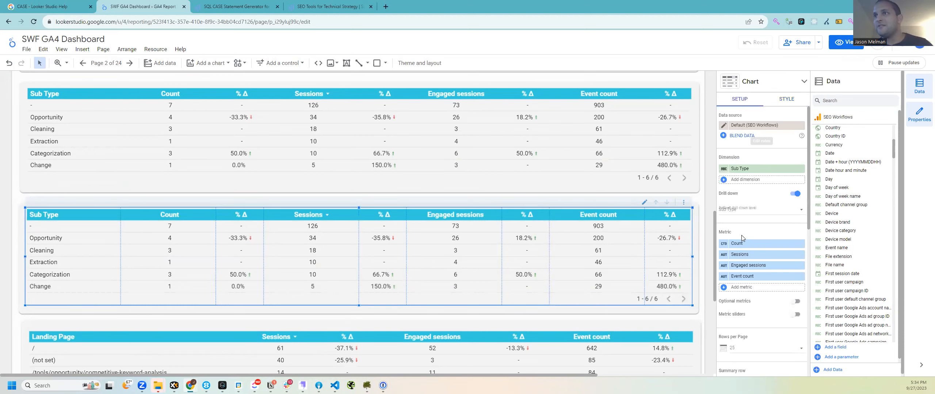
Step: Add Range of Engaged Sessions as a metric and move it to the first position
{"action": "left_click", "coordinate": [746, 290]}
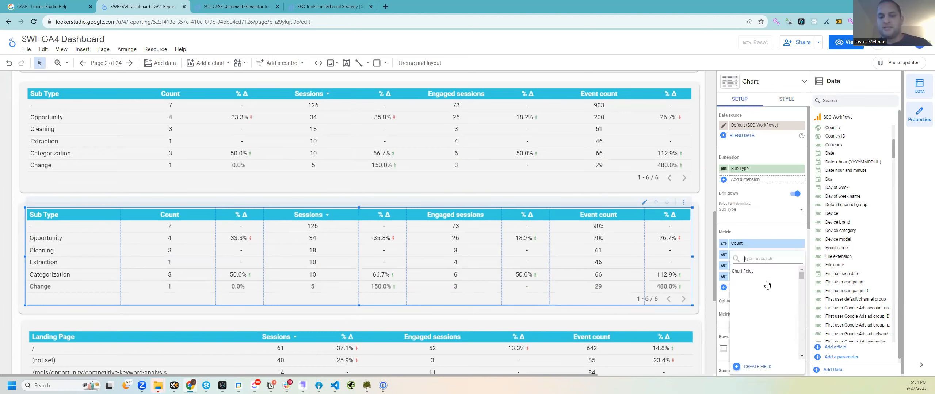
{"action": "type", "text": "en"}
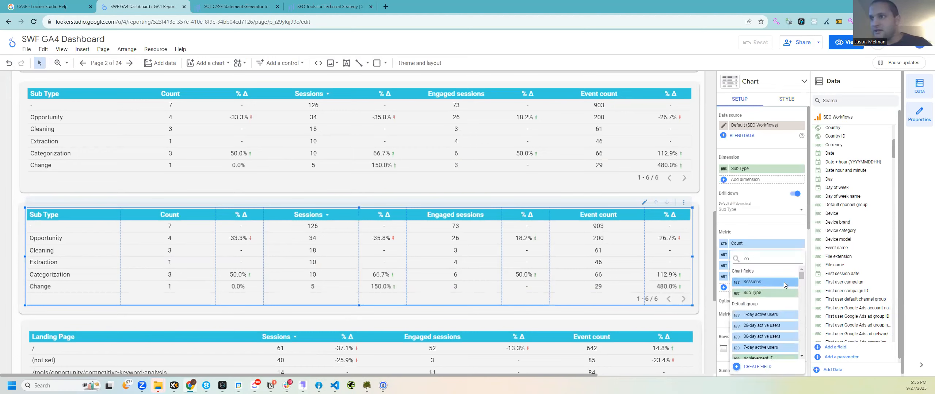
{"action": "type", "text": "age"}
{"action": "key", "text": "ctrl+a"}
{"action": "type", "text": "eng"}
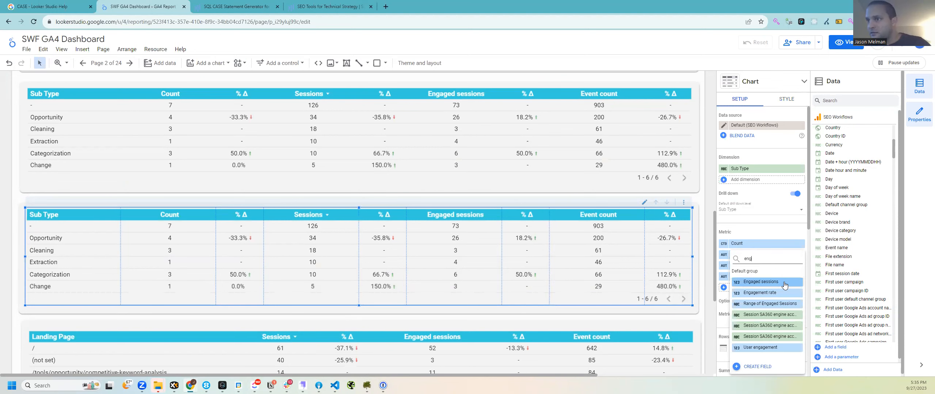
{"action": "type", "text": "ag"}
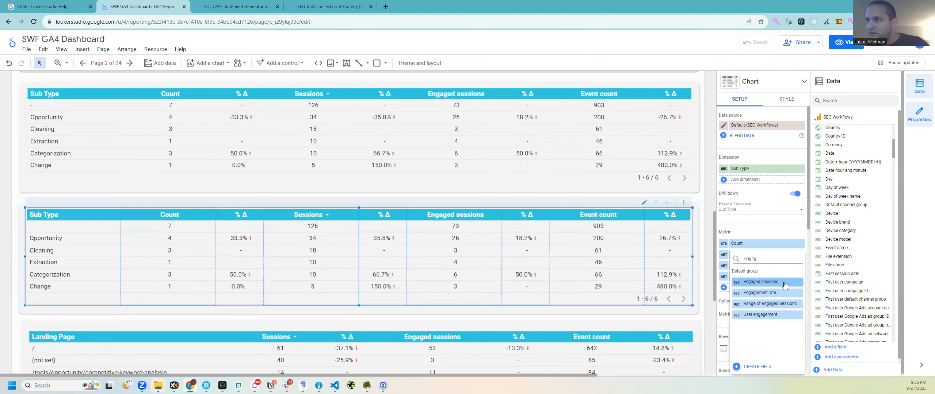
{"action": "left_click", "coordinate": [772, 304]}
{"action": "left_click_drag", "start_coordinate": [752, 239], "coordinate": [751, 244]}
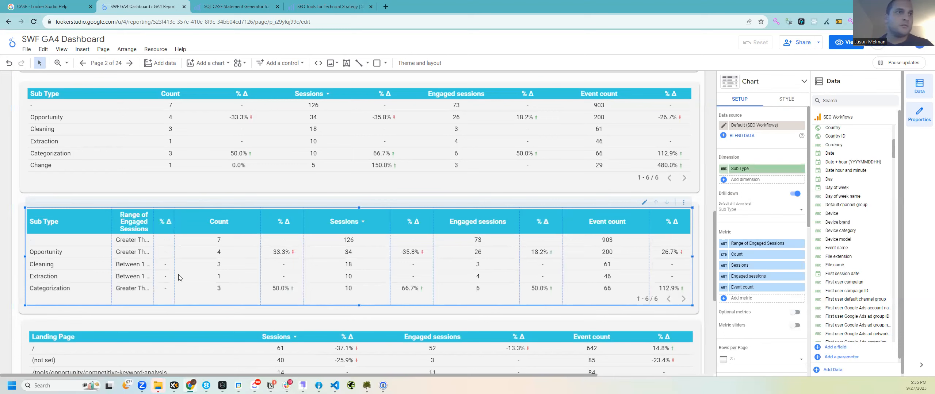
{"action": "right_click", "coordinate": [229, 241]}
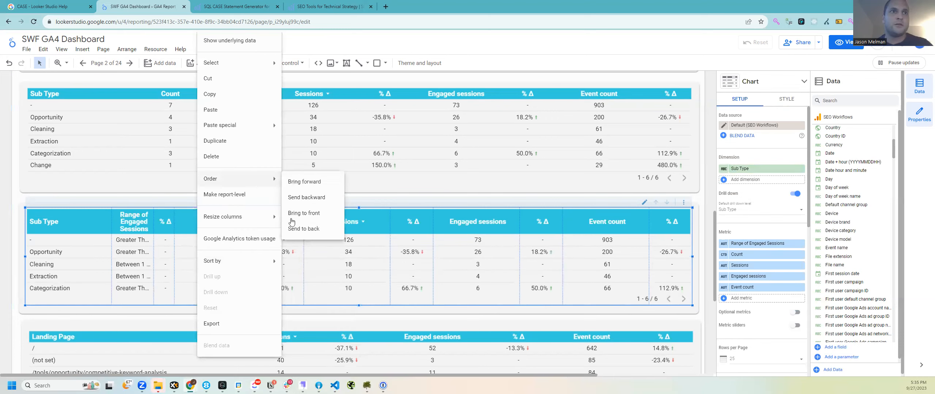
Step: Fit the copied table's columns to data and turn off Show Compare for Range of Engaged Sessions
{"action": "mouse_move", "coordinate": [234, 219]}
{"action": "left_click", "coordinate": [300, 219]}
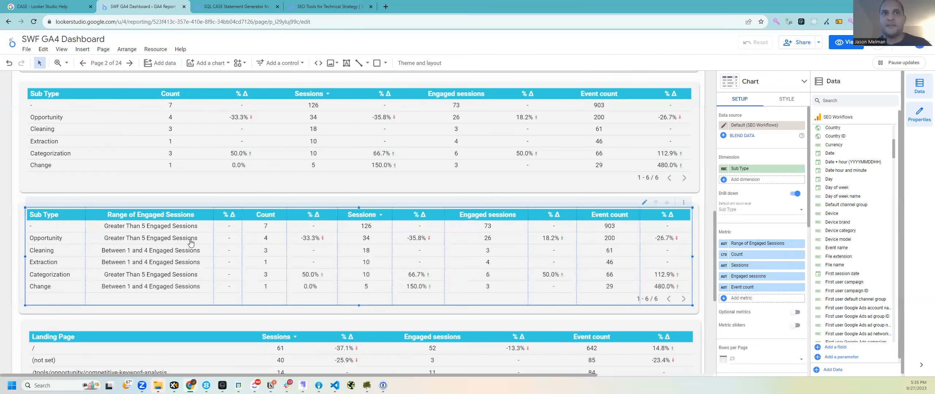
{"action": "left_click", "coordinate": [786, 99]}
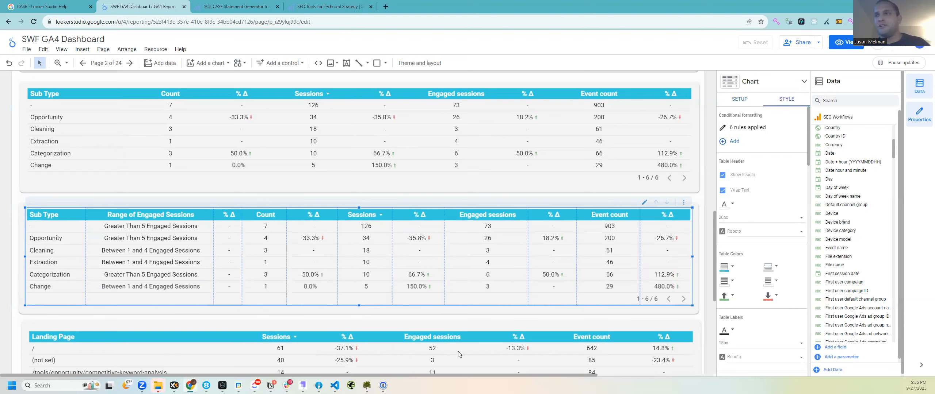
{"action": "scroll", "coordinate": [766, 226], "scroll_direction": "down", "scroll_amount": 1}
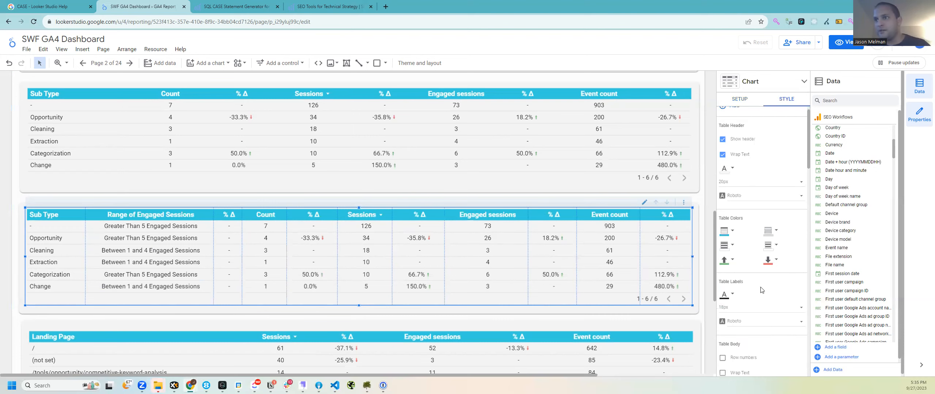
{"action": "scroll", "coordinate": [745, 284], "scroll_direction": "down", "scroll_amount": 6}
{"action": "scroll", "coordinate": [728, 317], "scroll_direction": "down", "scroll_amount": 3}
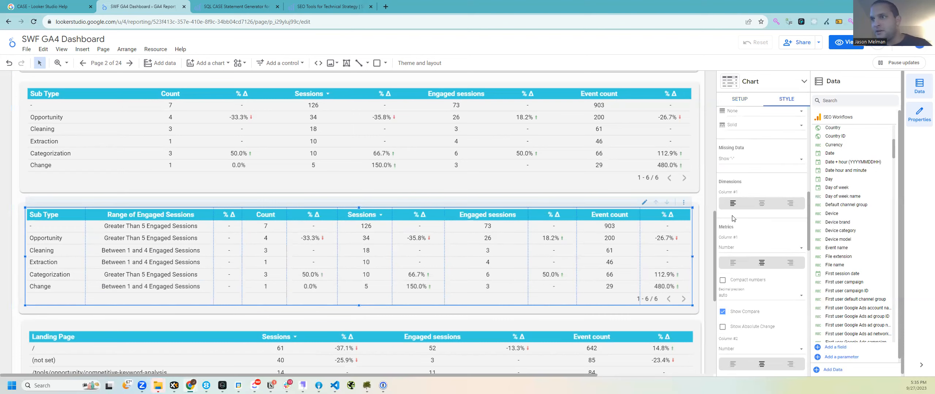
{"action": "left_click", "coordinate": [728, 311]}
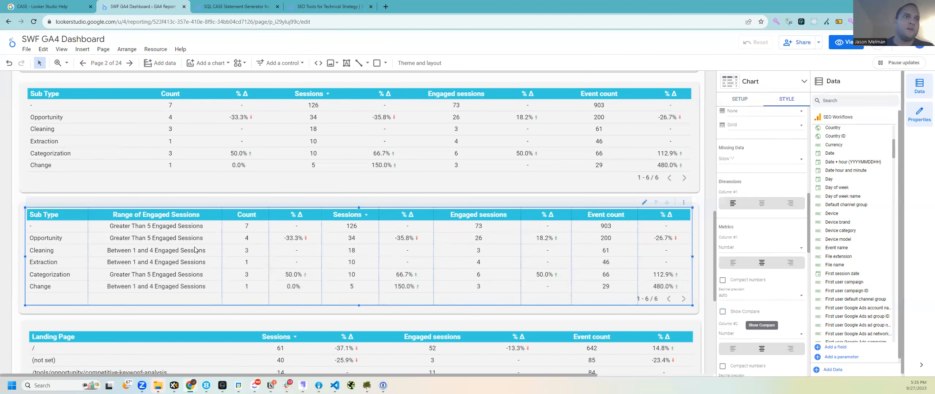
{"action": "left_click", "coordinate": [740, 99]}
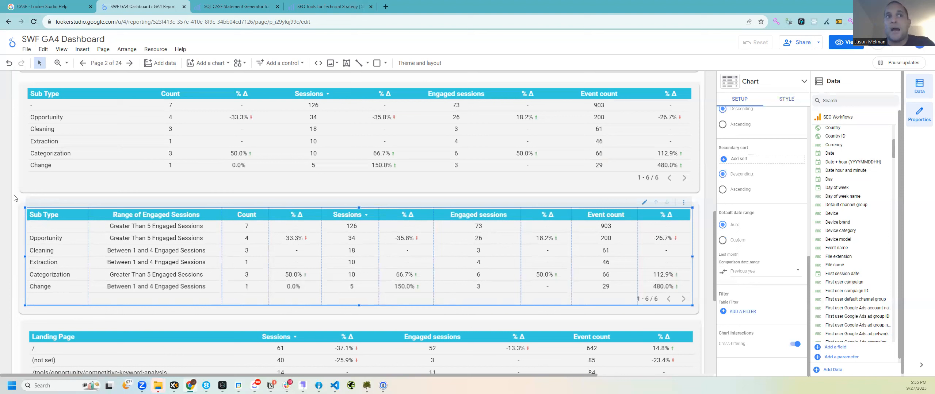
{"action": "scroll", "coordinate": [100, 199], "scroll_direction": "down", "scroll_amount": 1}
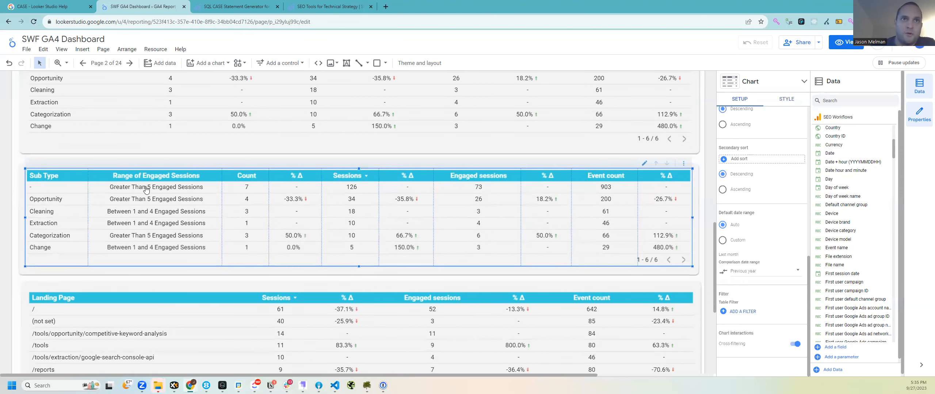